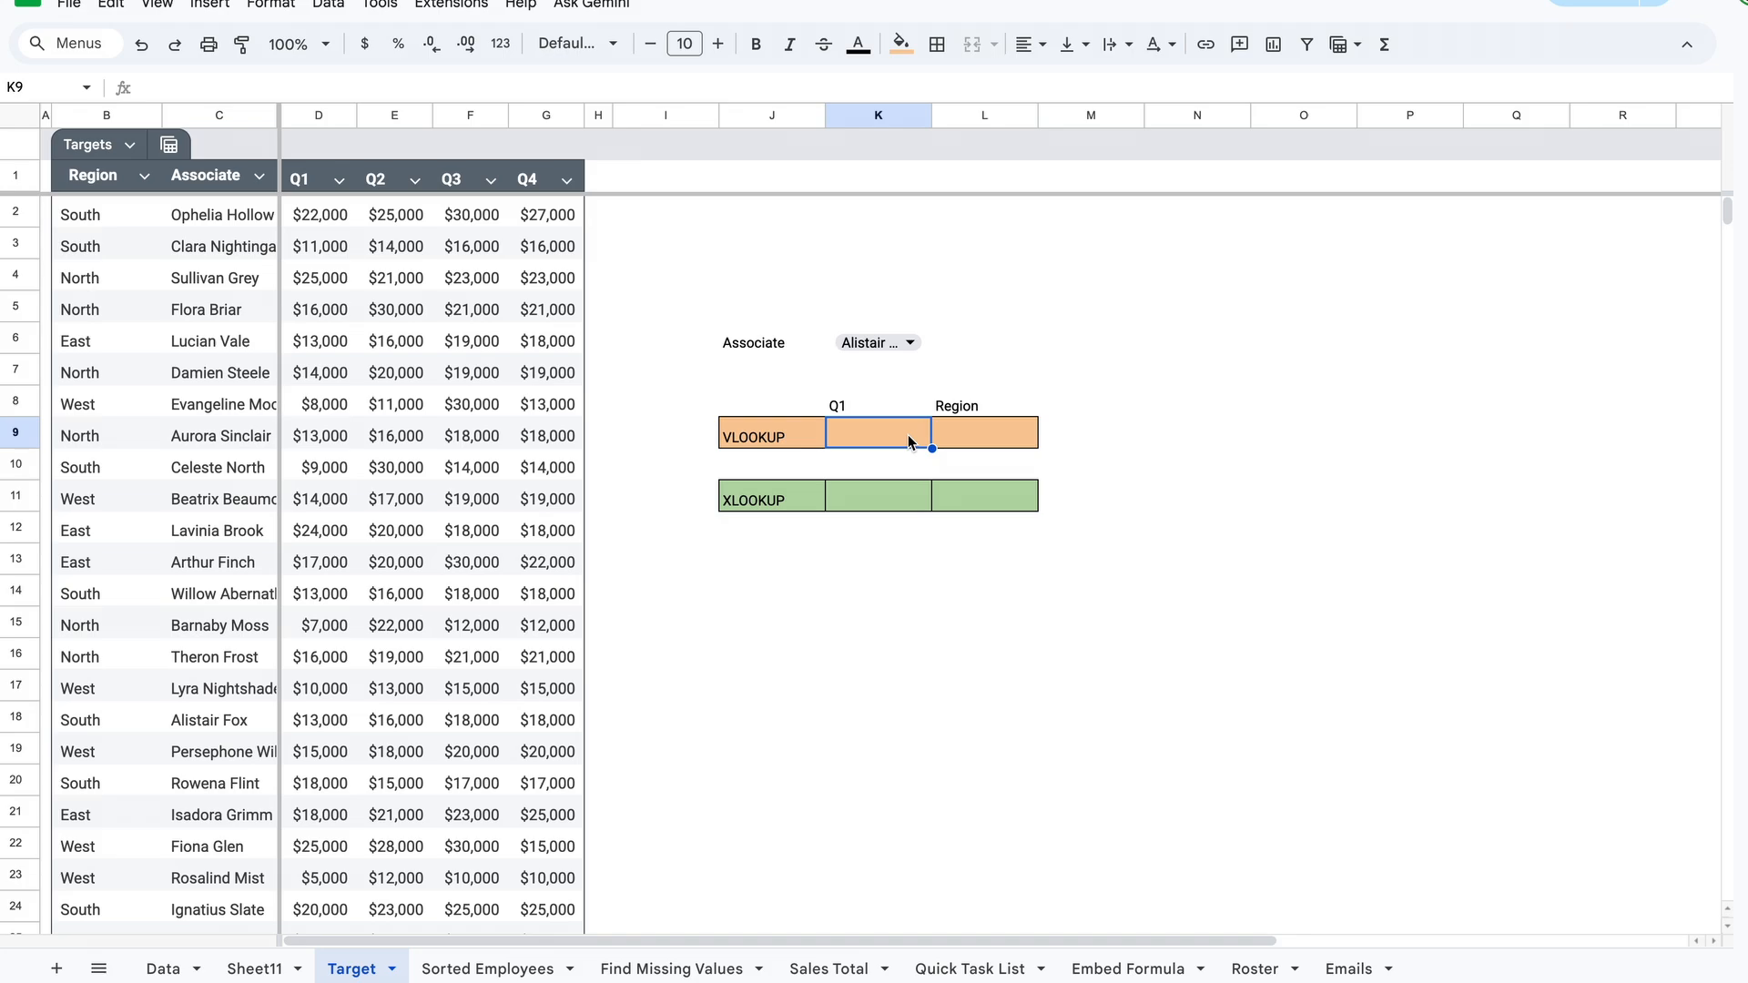
- Start a VLOOKUP formula in K9 with the associate in K6 as search key and columns C:G as range
{"action": "left_click", "coordinate": [926, 344]}
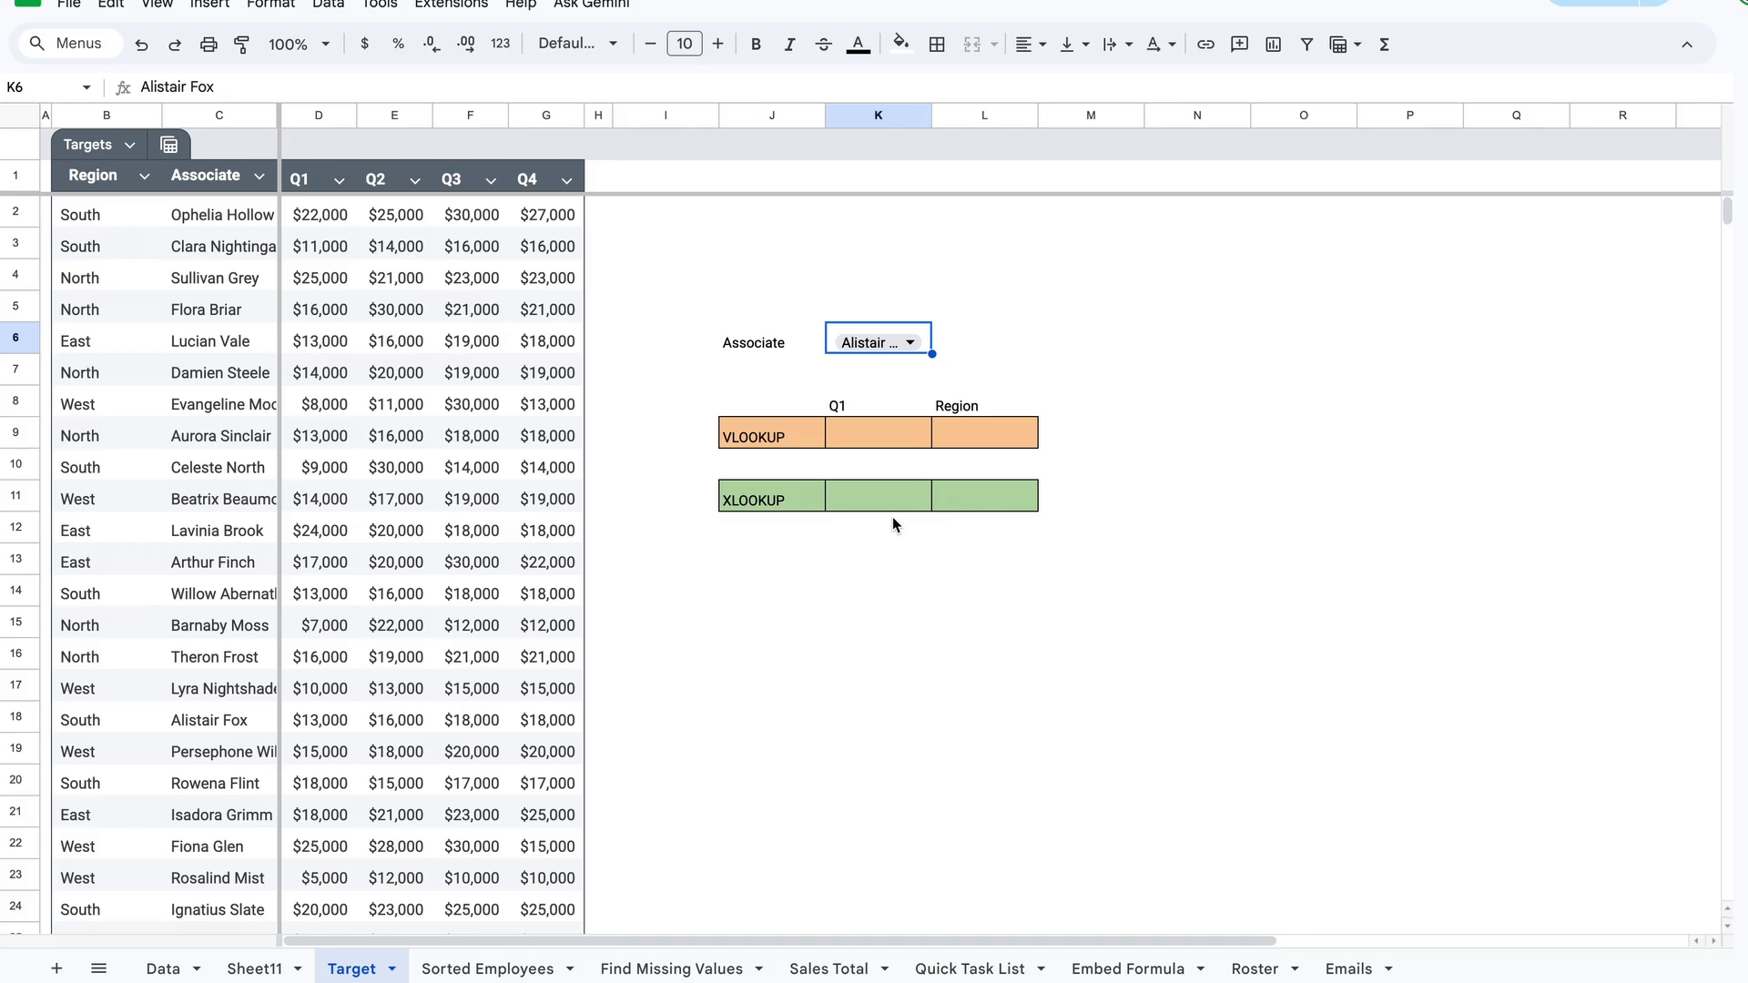
{"action": "double_click", "coordinate": [877, 433]}
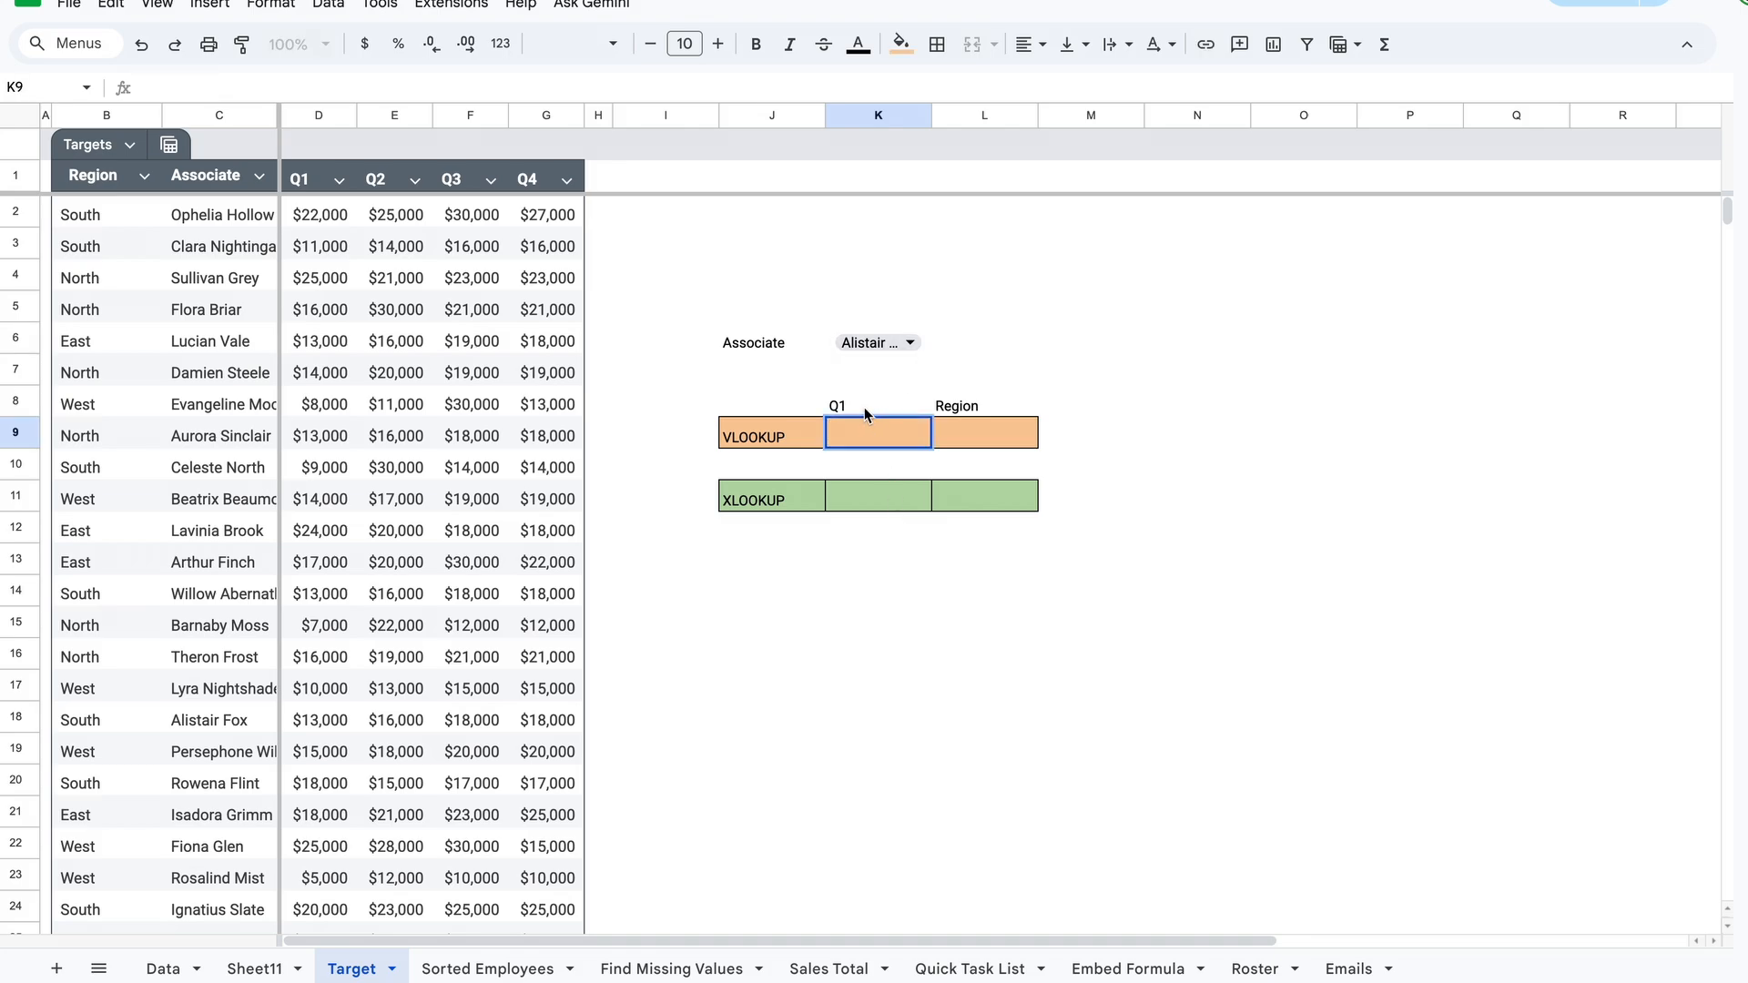
{"action": "type", "text": "=vlo"}
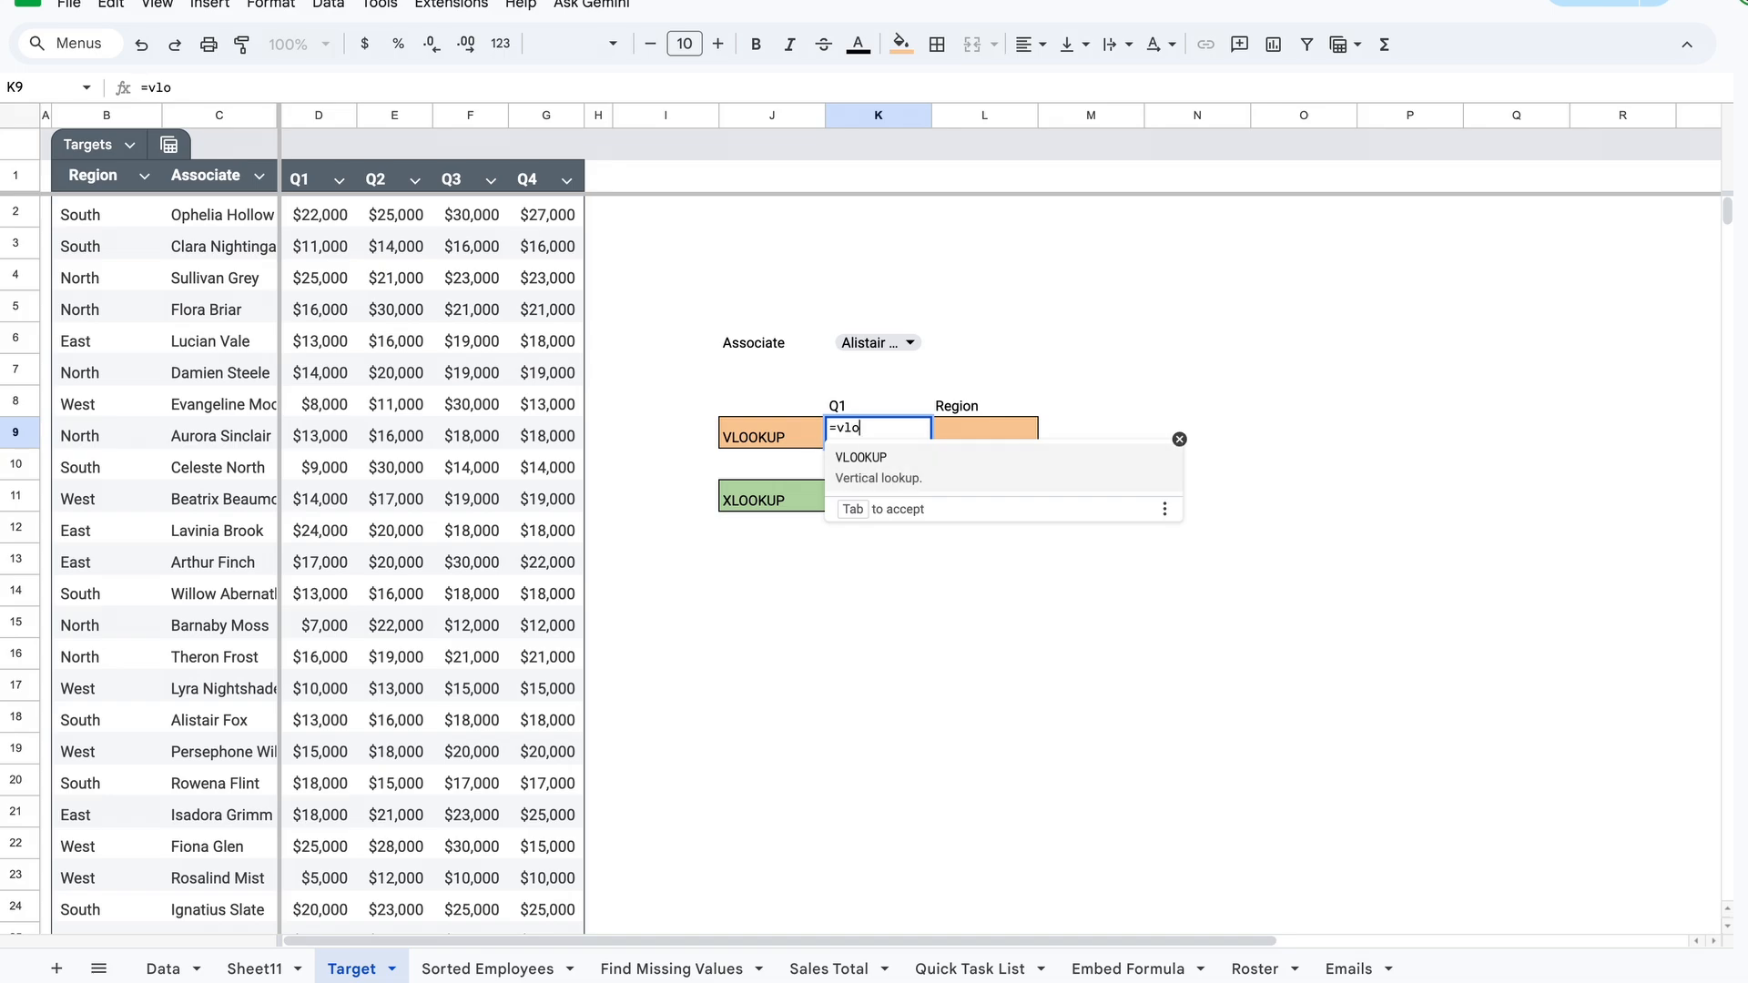
{"action": "key", "text": "Tab"}
{"action": "left_click", "coordinate": [925, 348]}
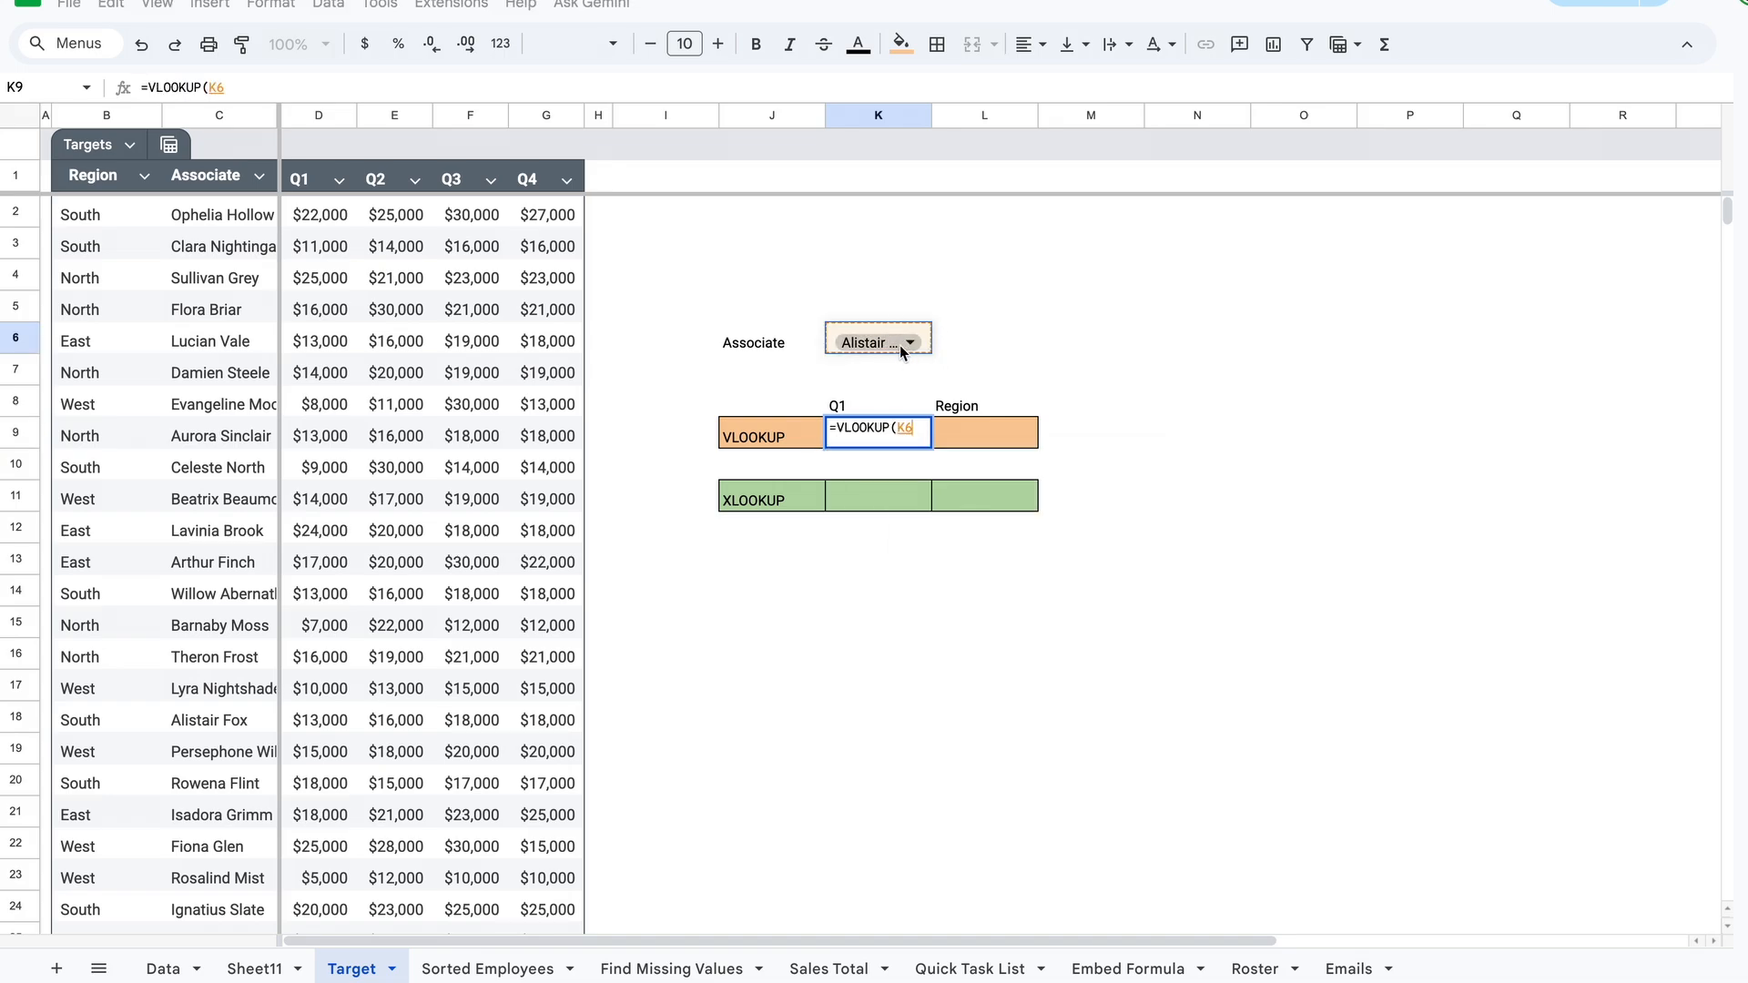
{"action": "type", "text": ","}
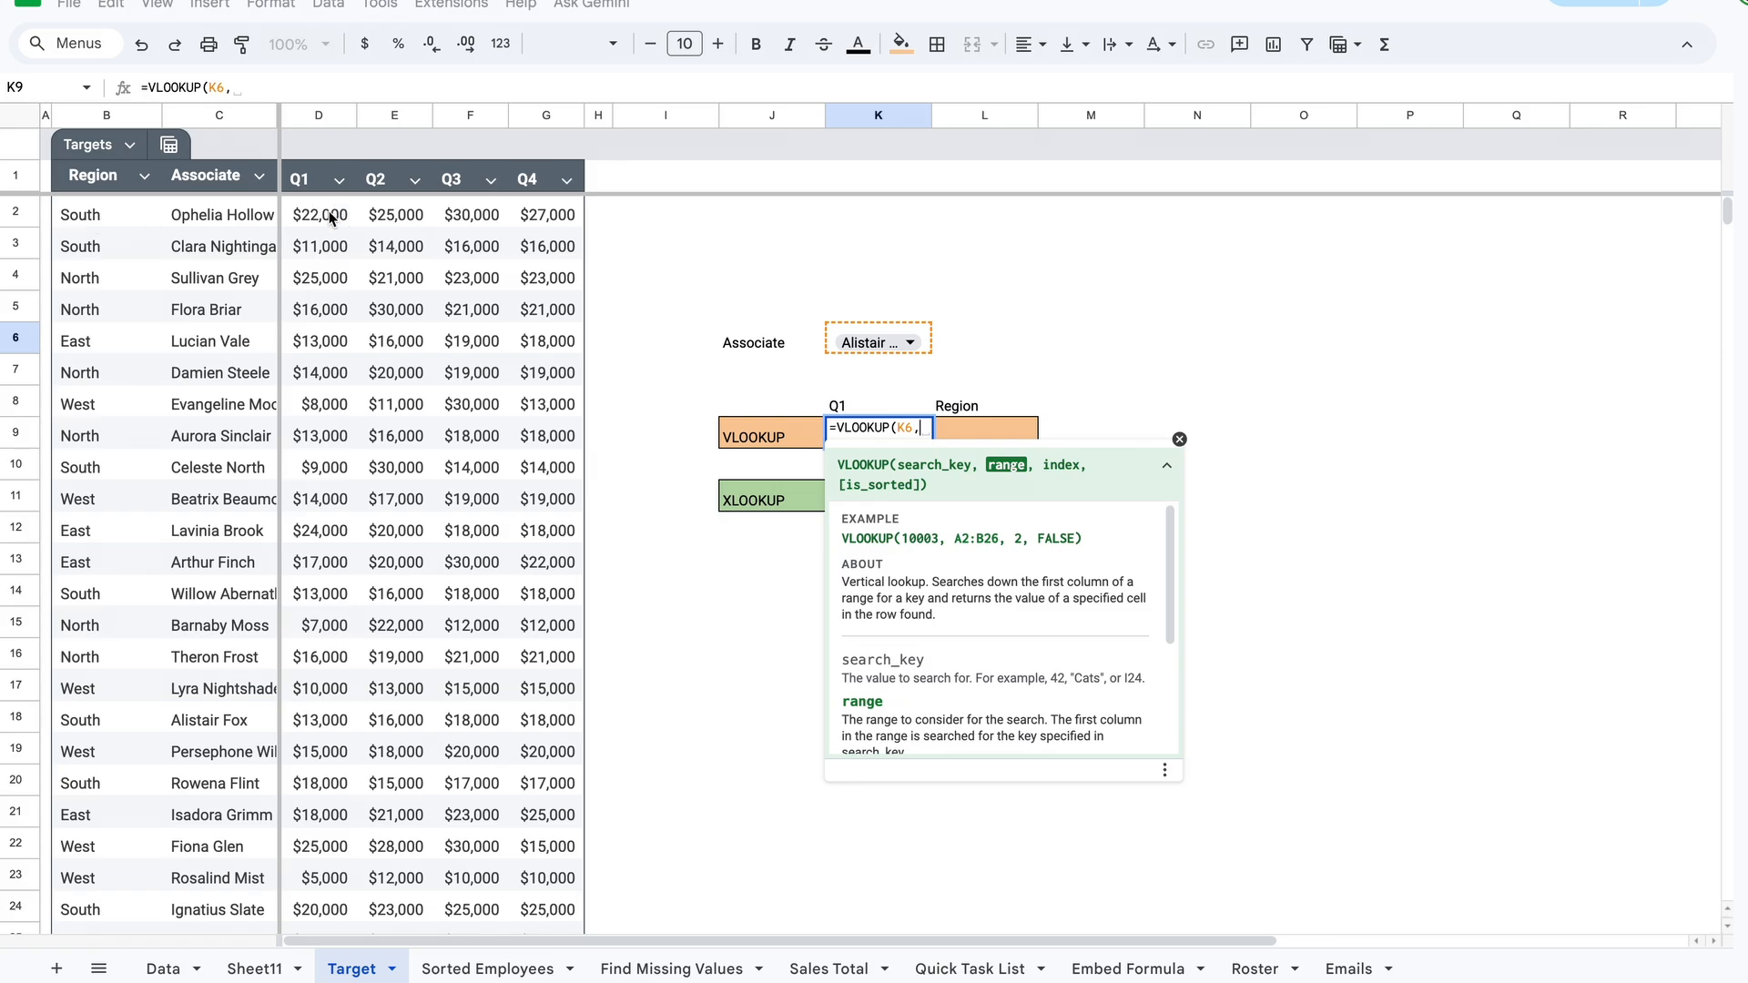
{"action": "left_click_drag", "start_coordinate": [222, 217], "coordinate": [296, 218]}
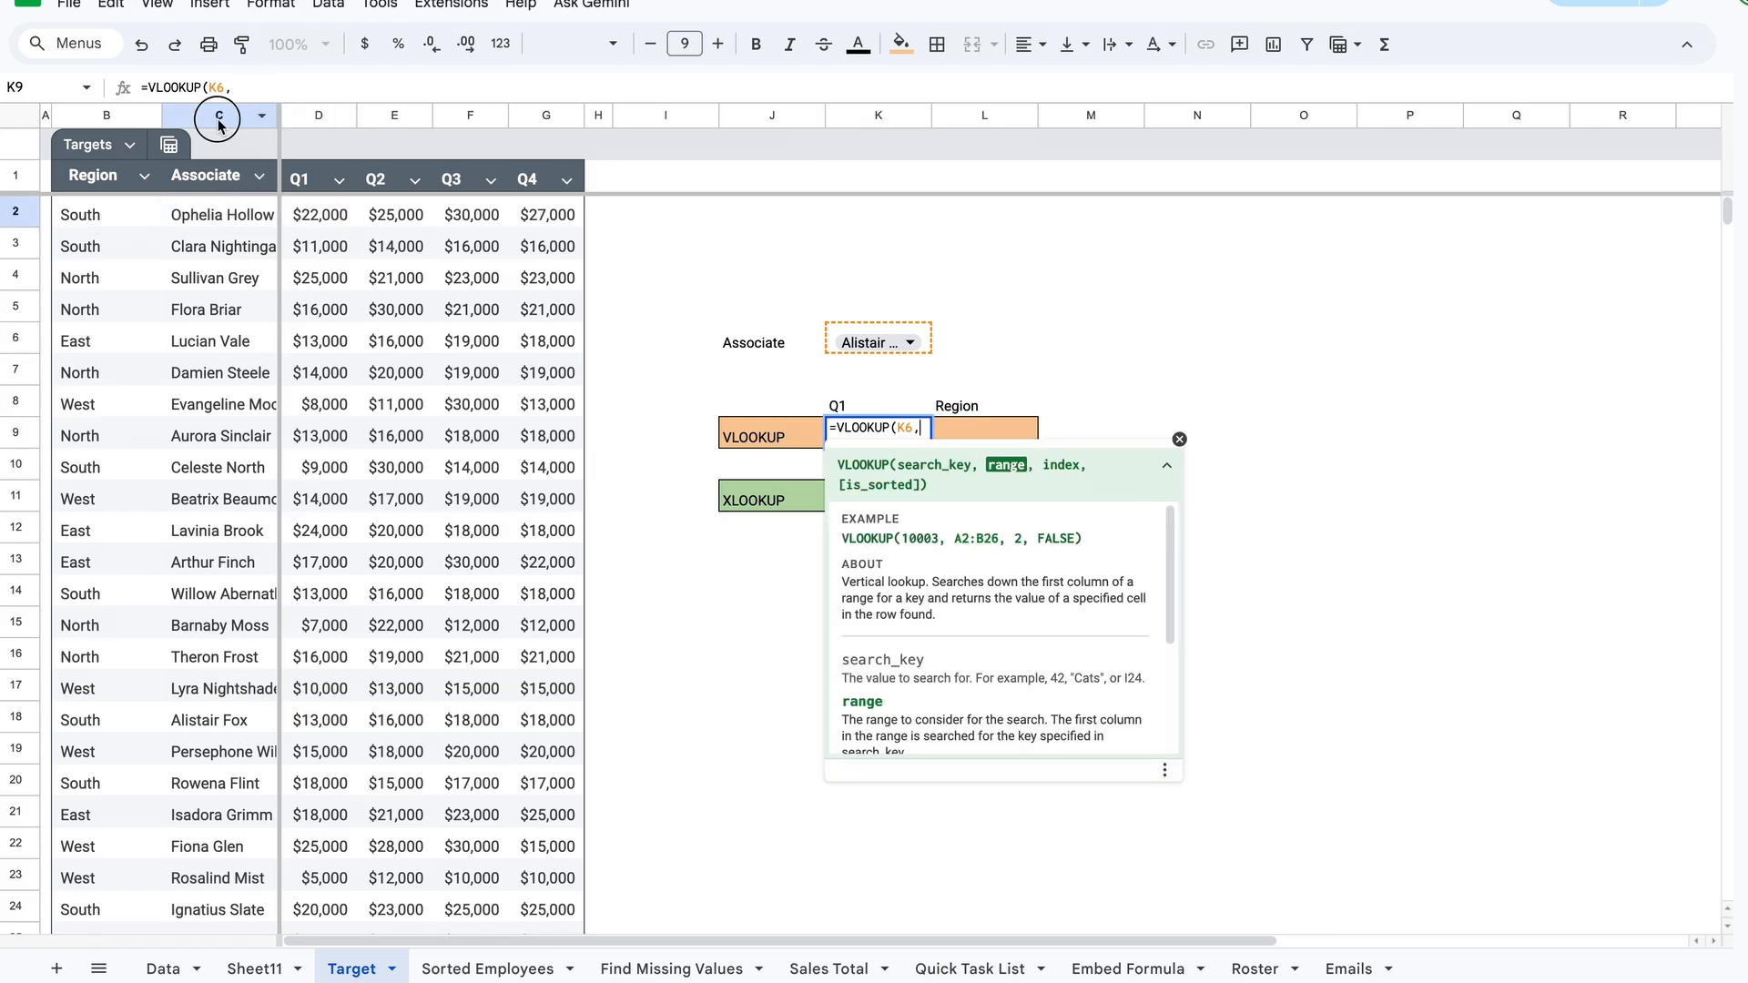
{"action": "left_click_drag", "start_coordinate": [222, 115], "coordinate": [561, 123]}
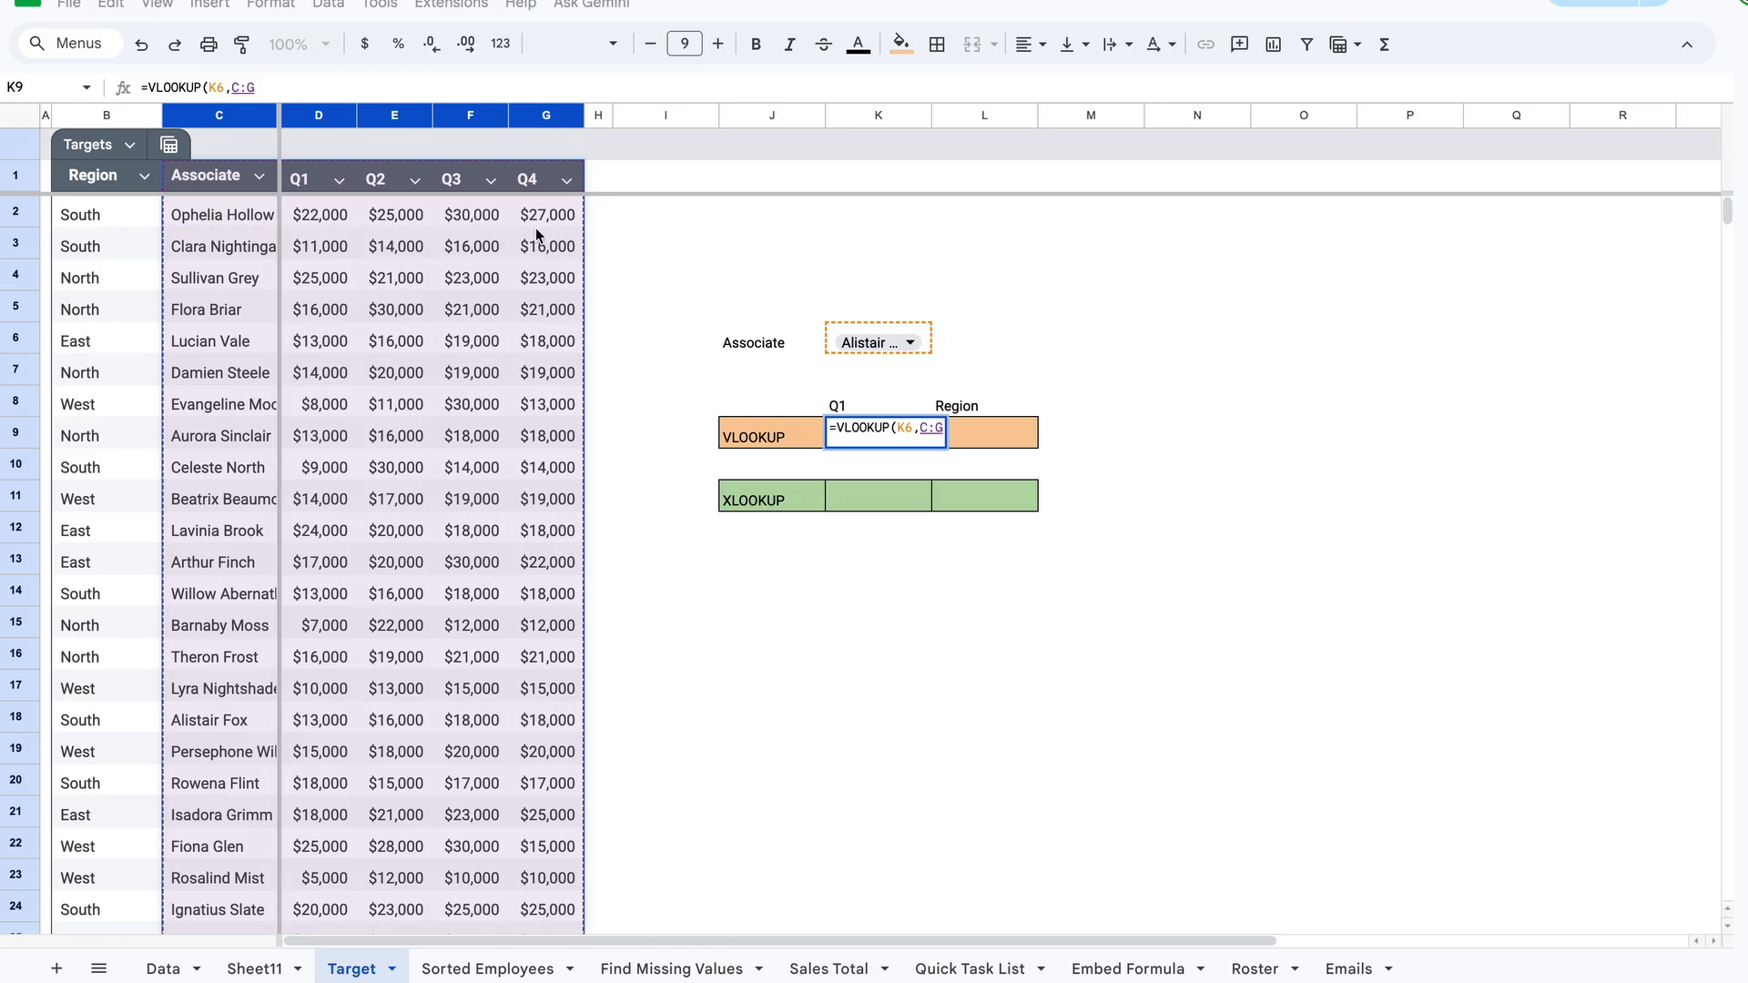
{"action": "type", "text": ","}
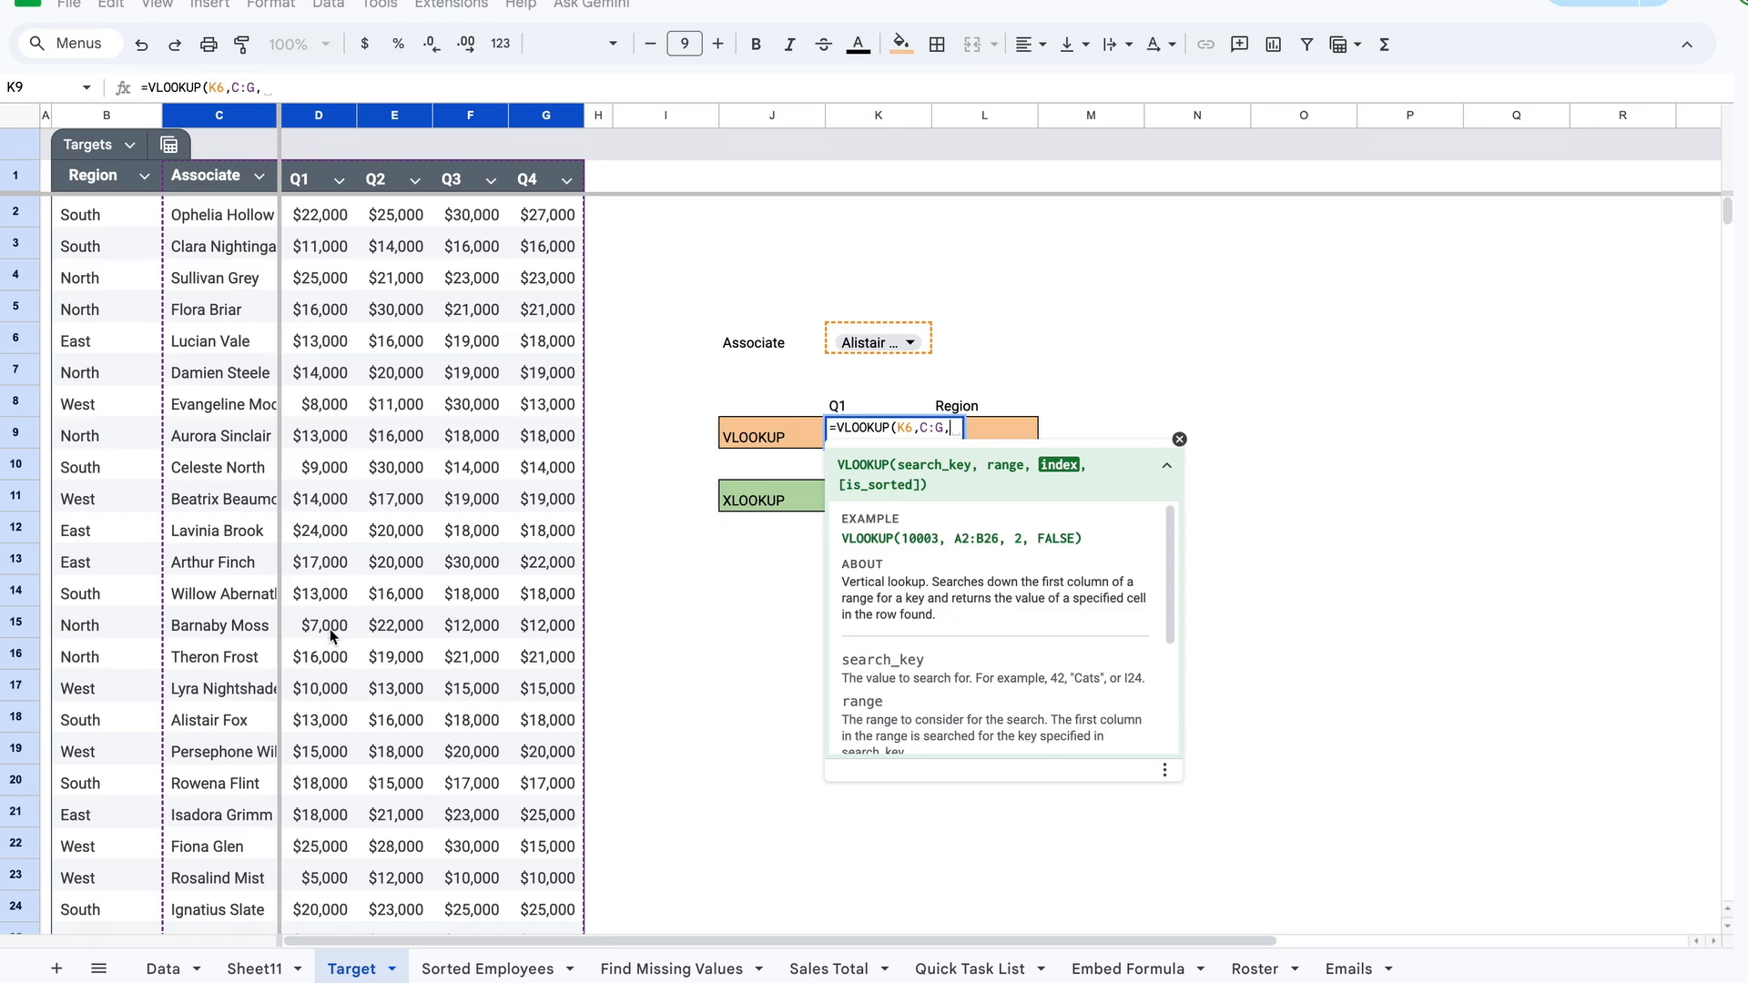
- Complete the K9 VLOOKUP with column index 2 and FALSE for exact matching
{"action": "left_click", "coordinate": [290, 87]}
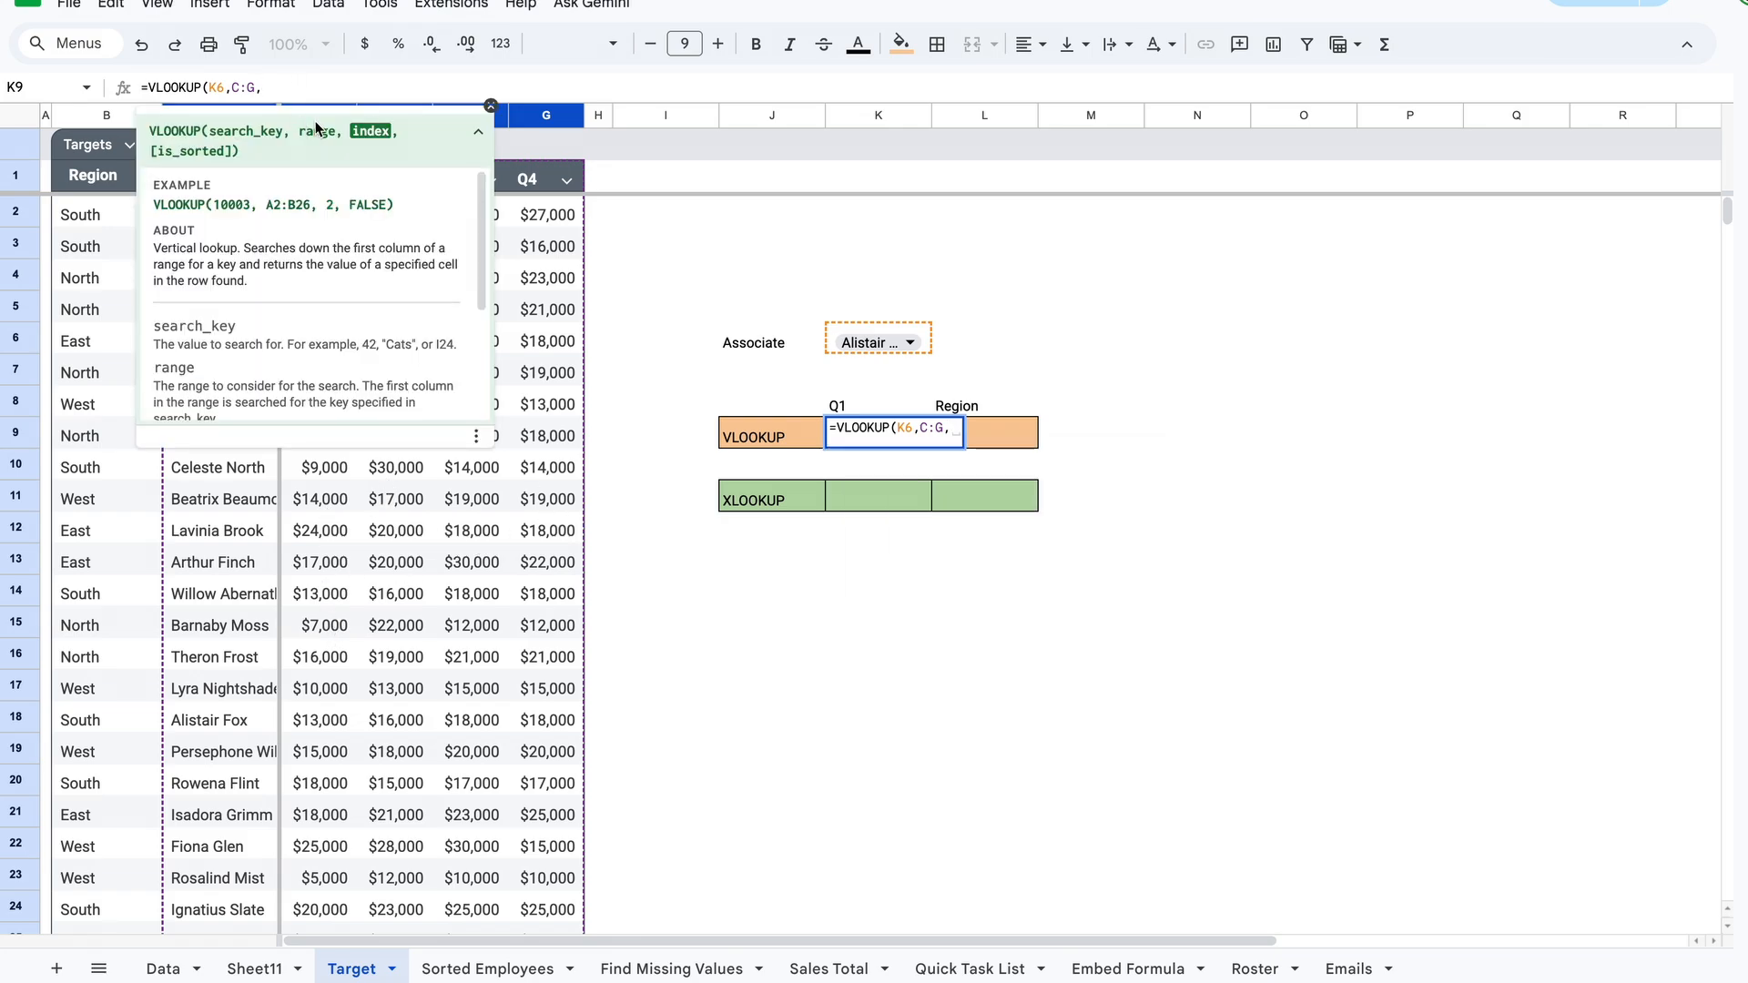
{"action": "type", "text": "2,"}
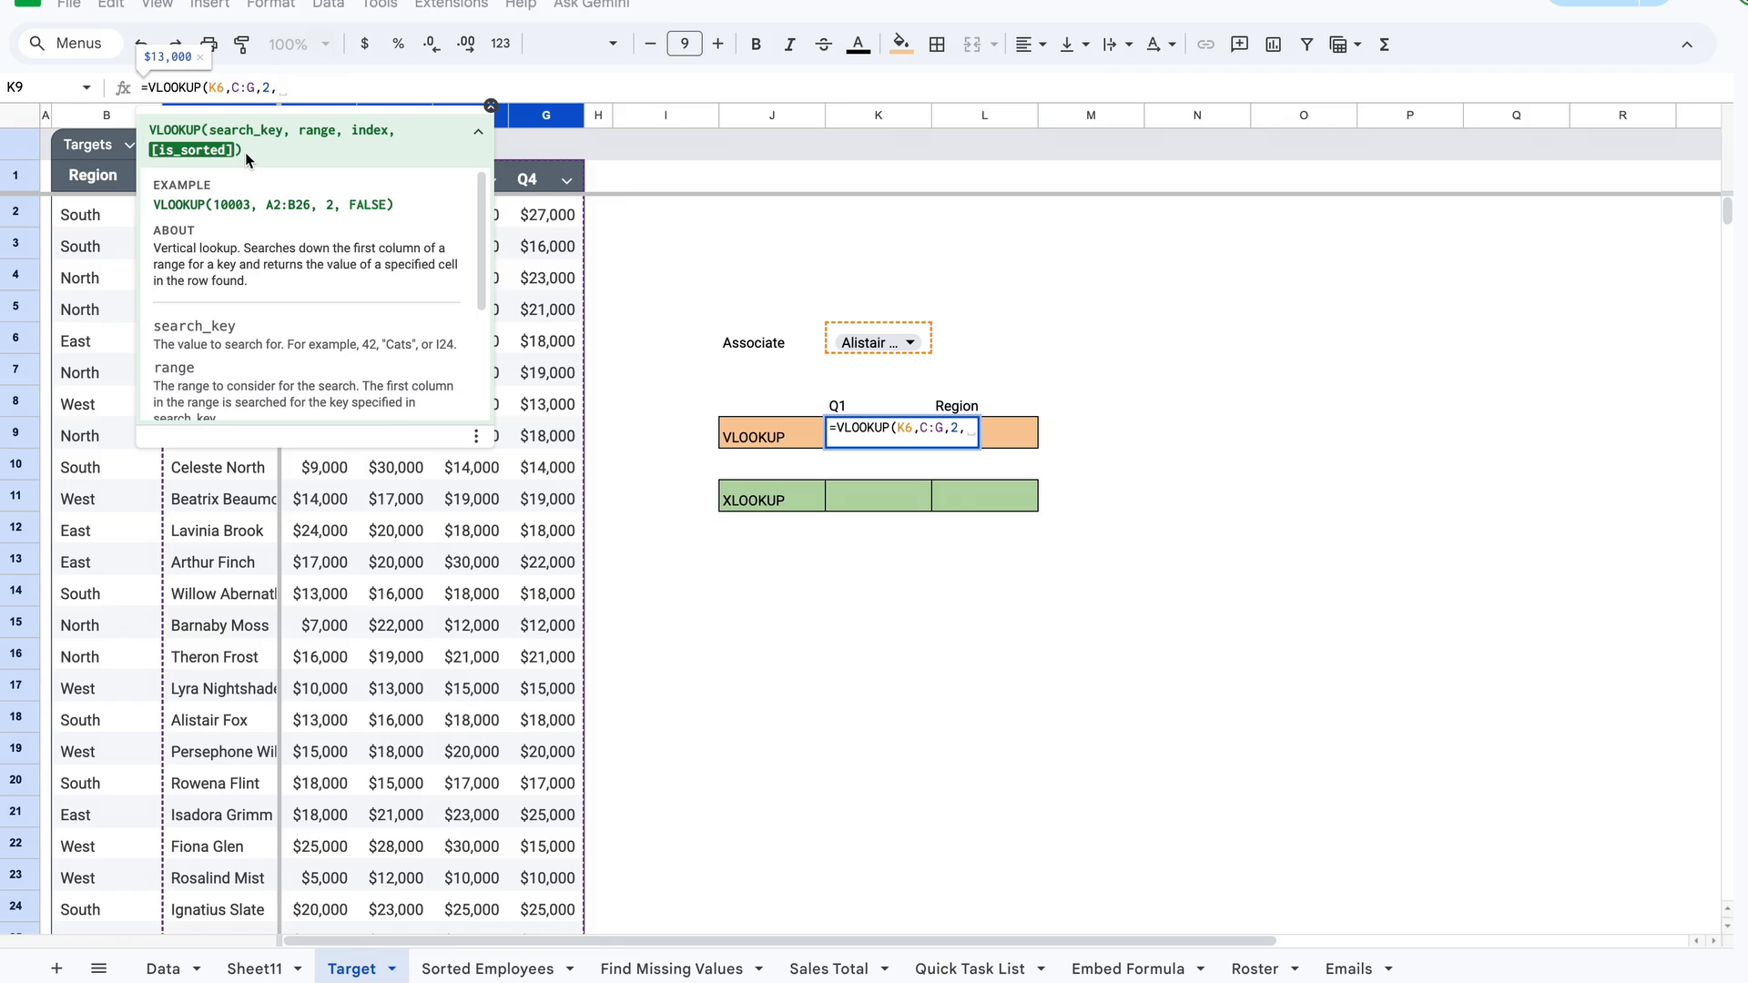
{"action": "type", "text": "FALSE"}
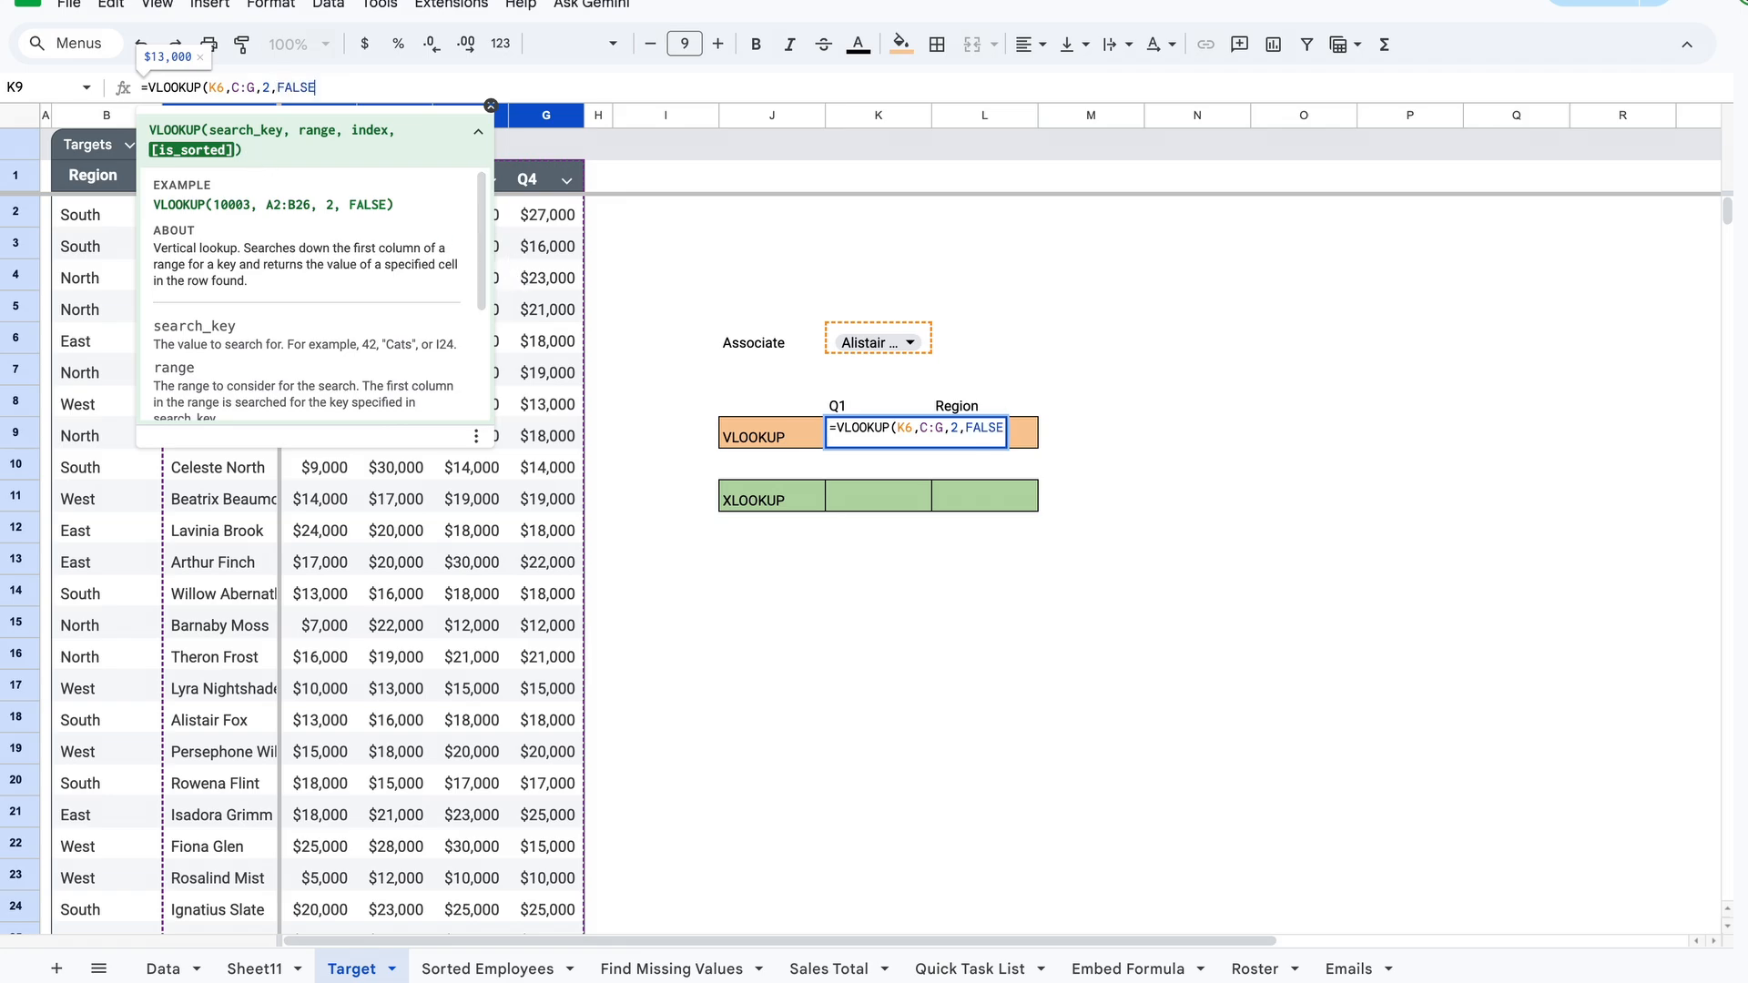
{"action": "key", "text": "Return"}
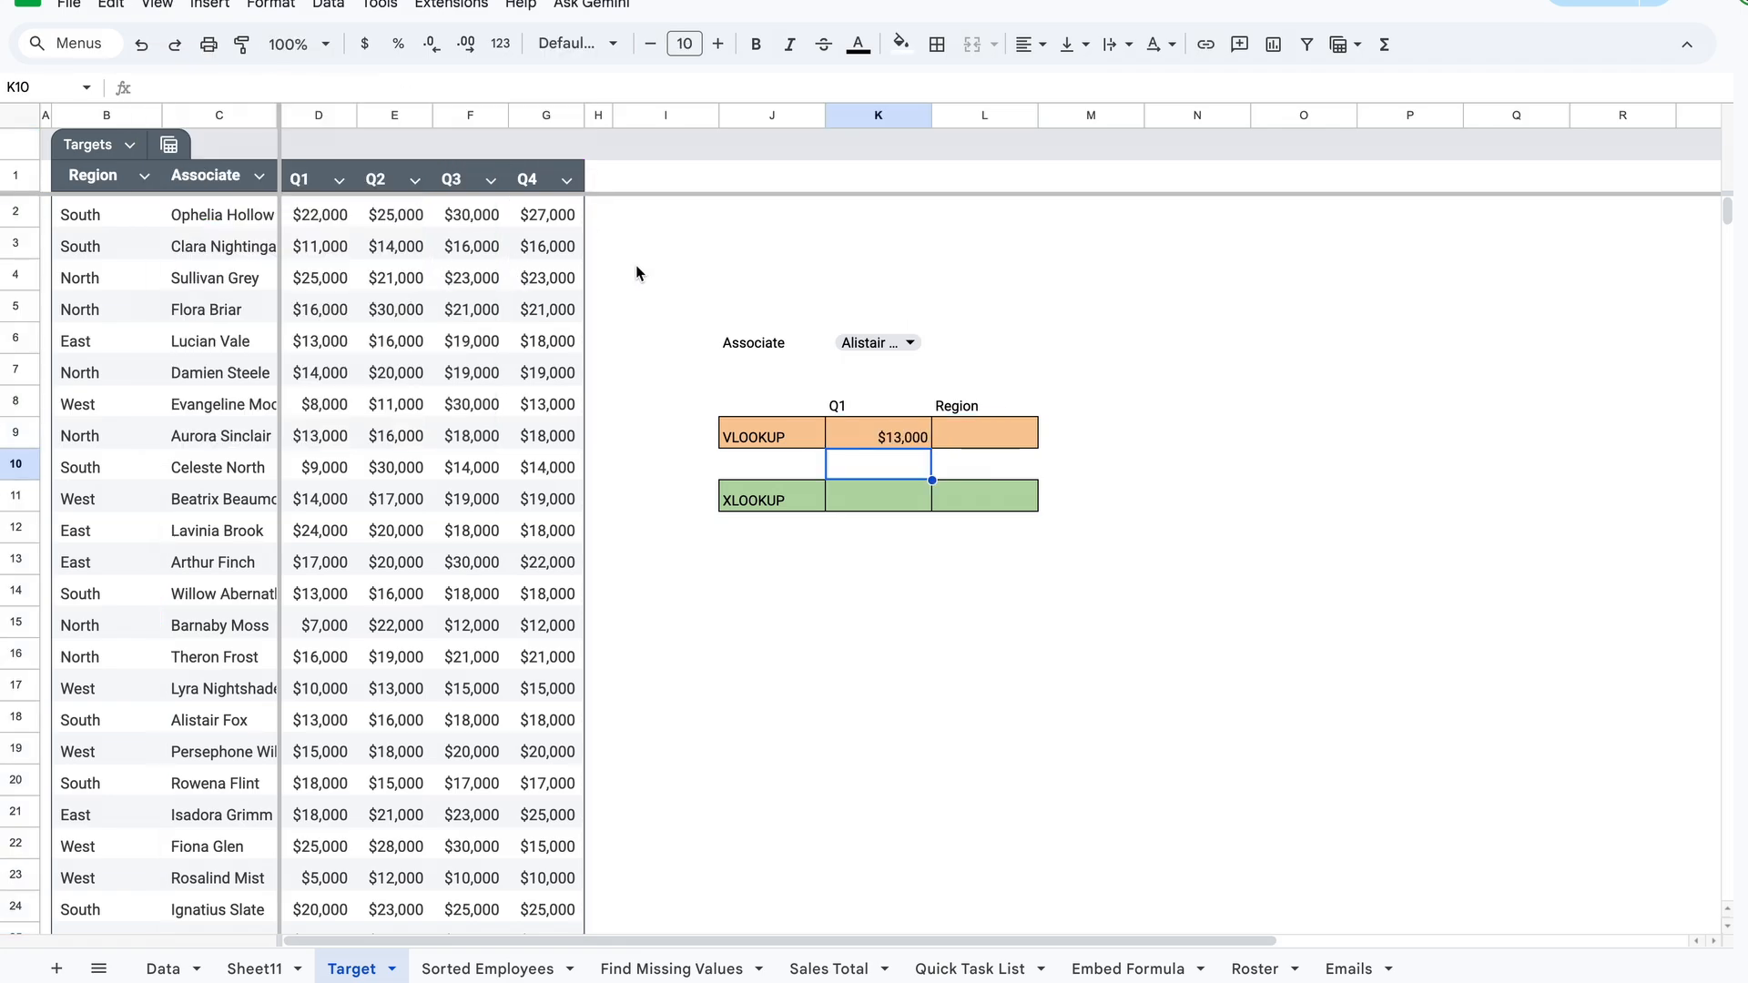
- Set the Associate dropdown in K6 to the associate listed in table row 3
{"action": "left_click", "coordinate": [863, 438]}
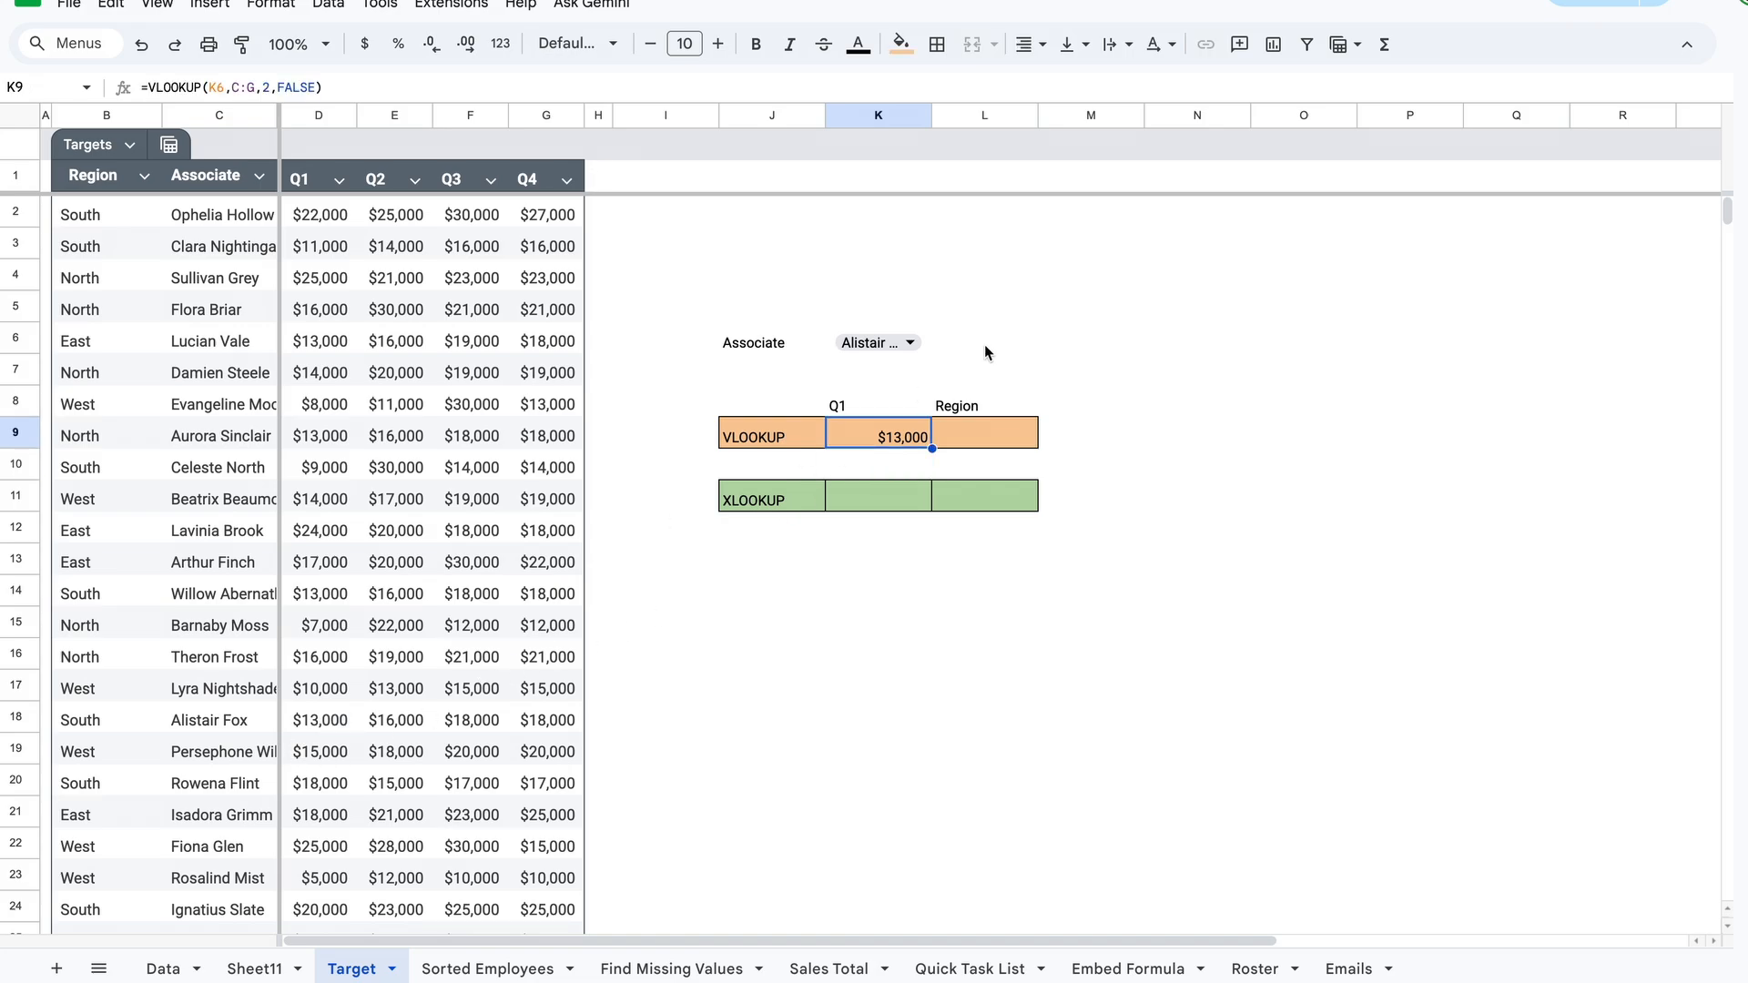
{"action": "left_click", "coordinate": [908, 343]}
{"action": "left_click", "coordinate": [881, 616]}
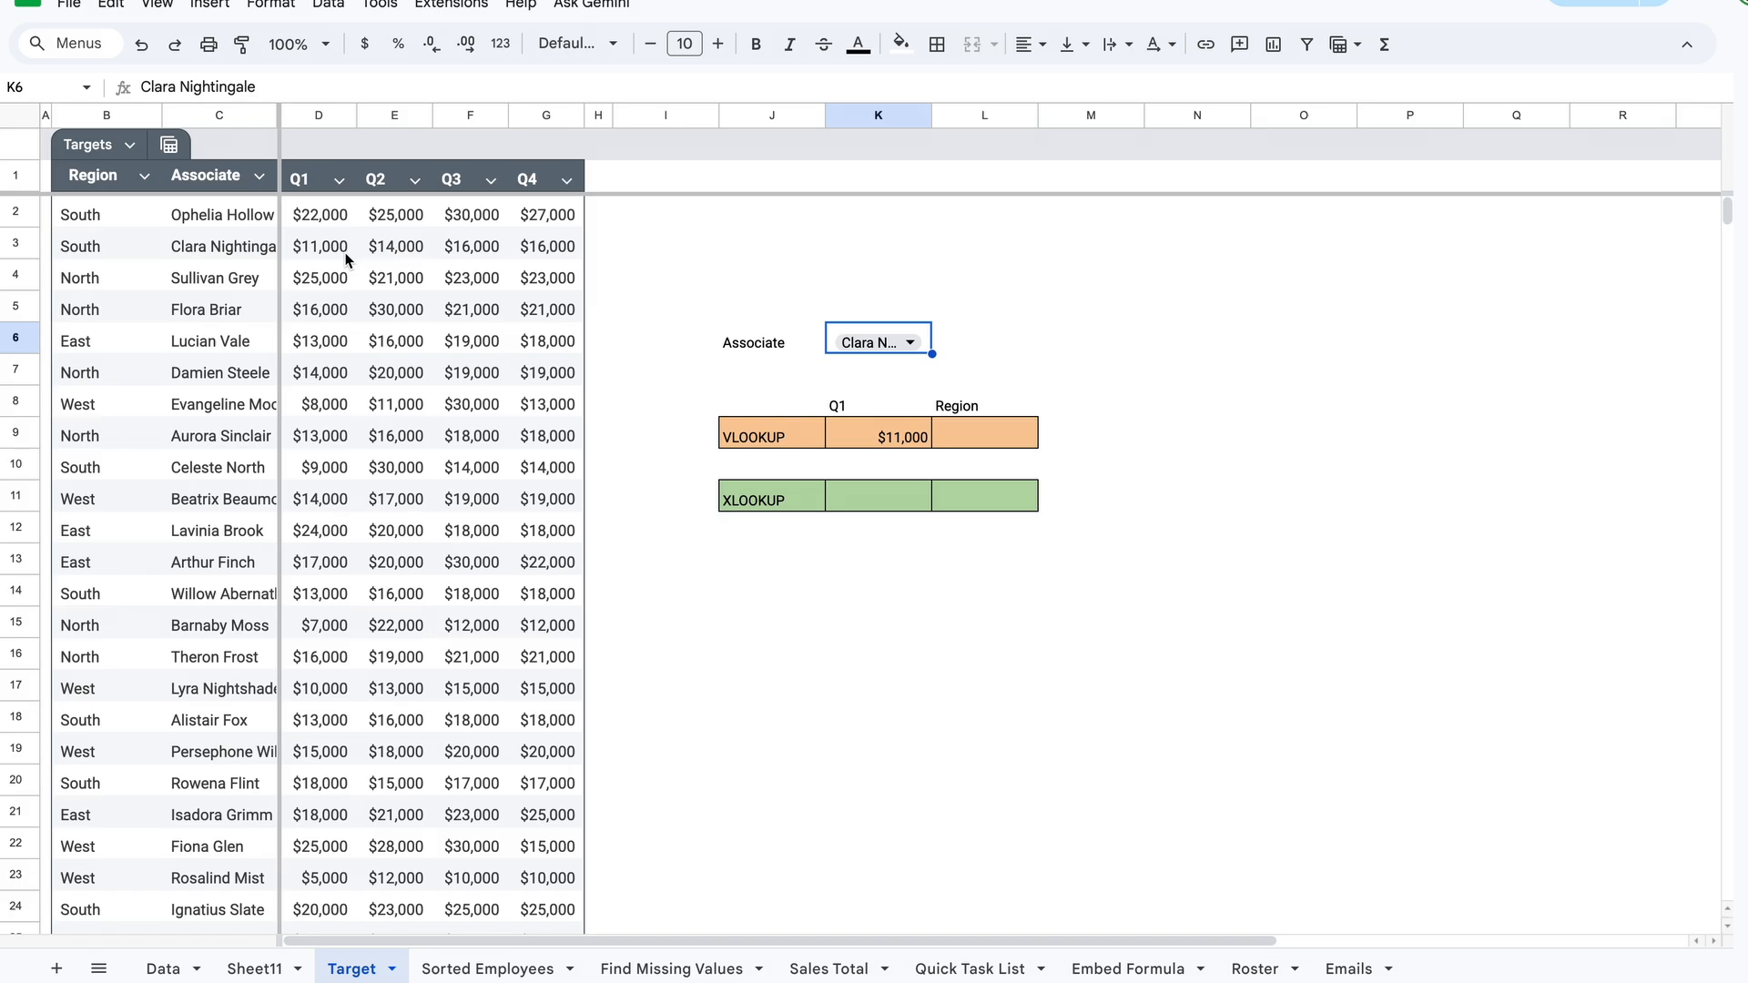
- Change the column index of the VLOOKUP formula in K9 to 4
{"action": "left_click", "coordinate": [898, 437]}
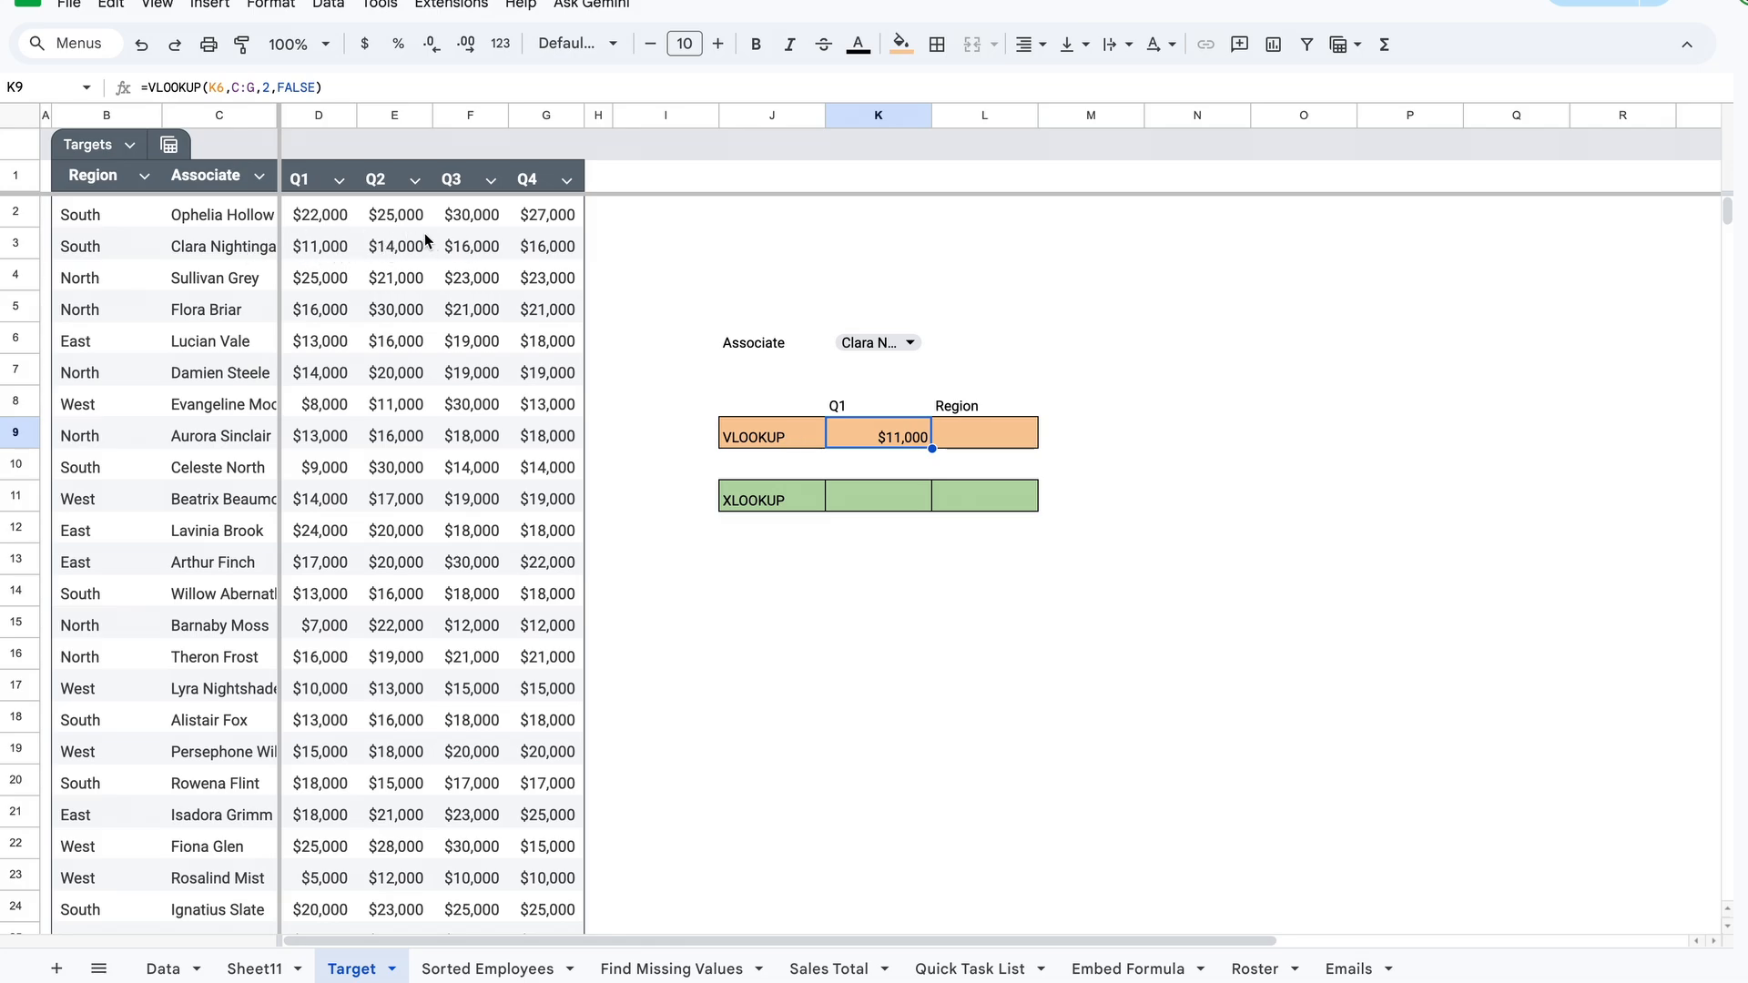
{"action": "double_click", "coordinate": [268, 89]}
{"action": "type", "text": "4"}
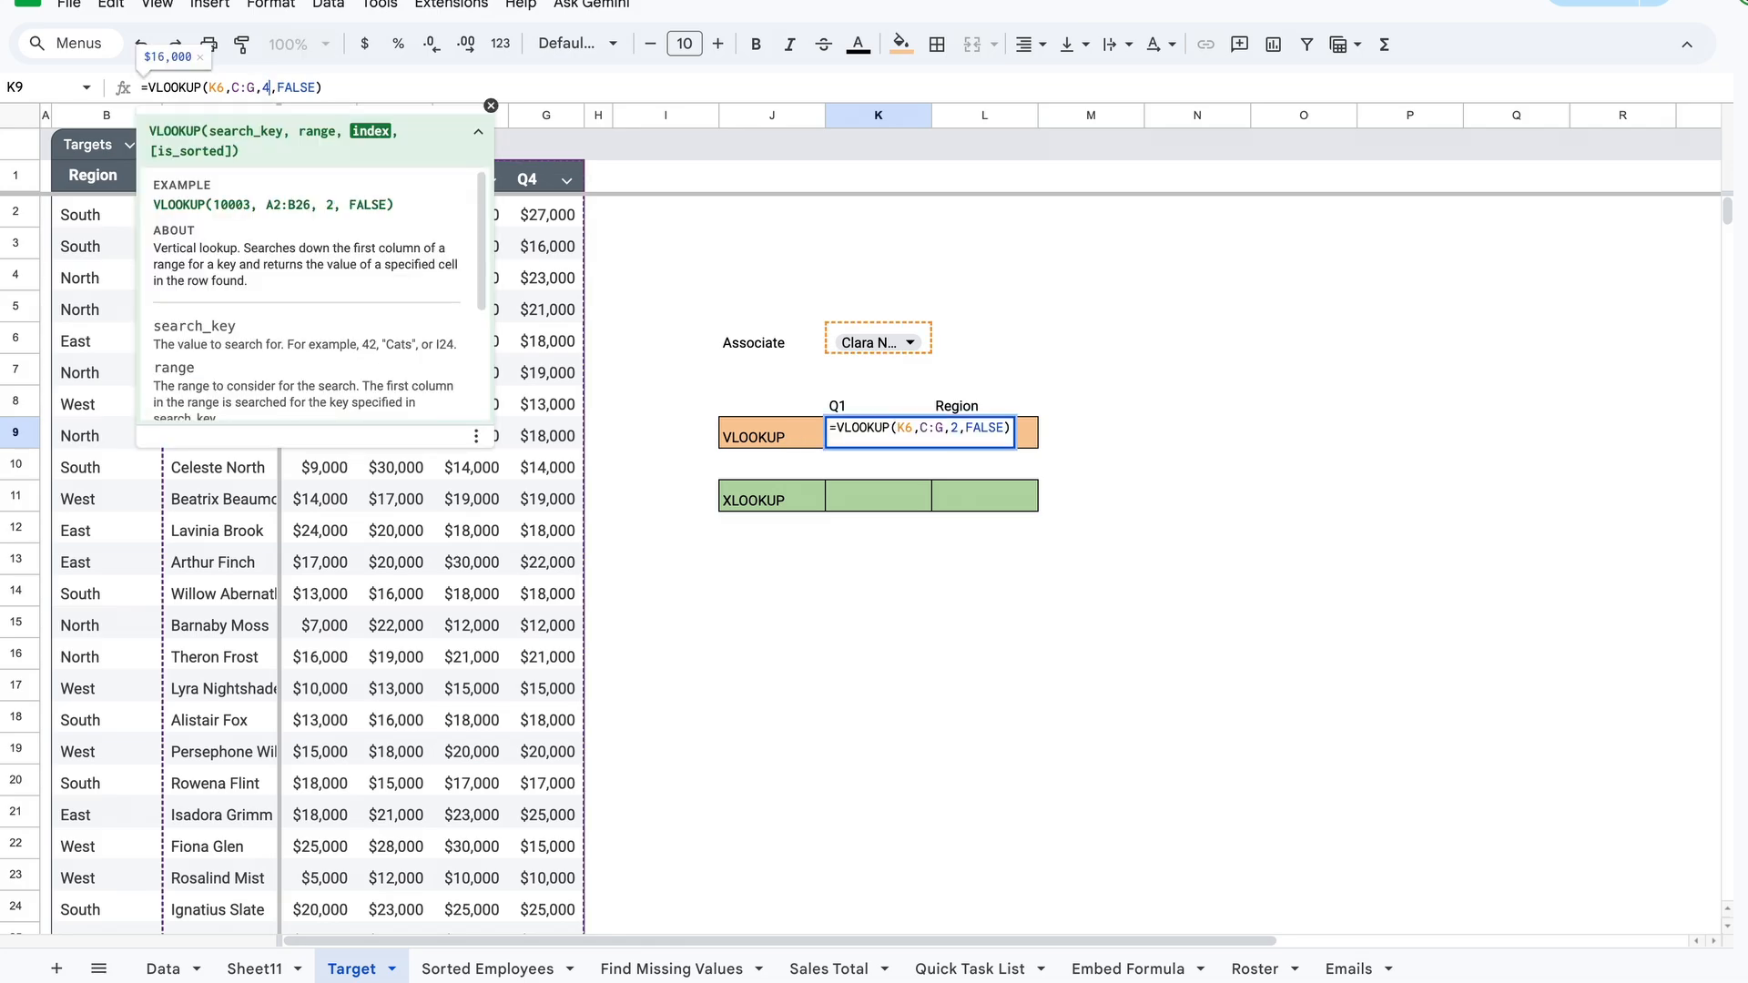
{"action": "key", "text": "Return"}
{"action": "left_click", "coordinate": [888, 437]}
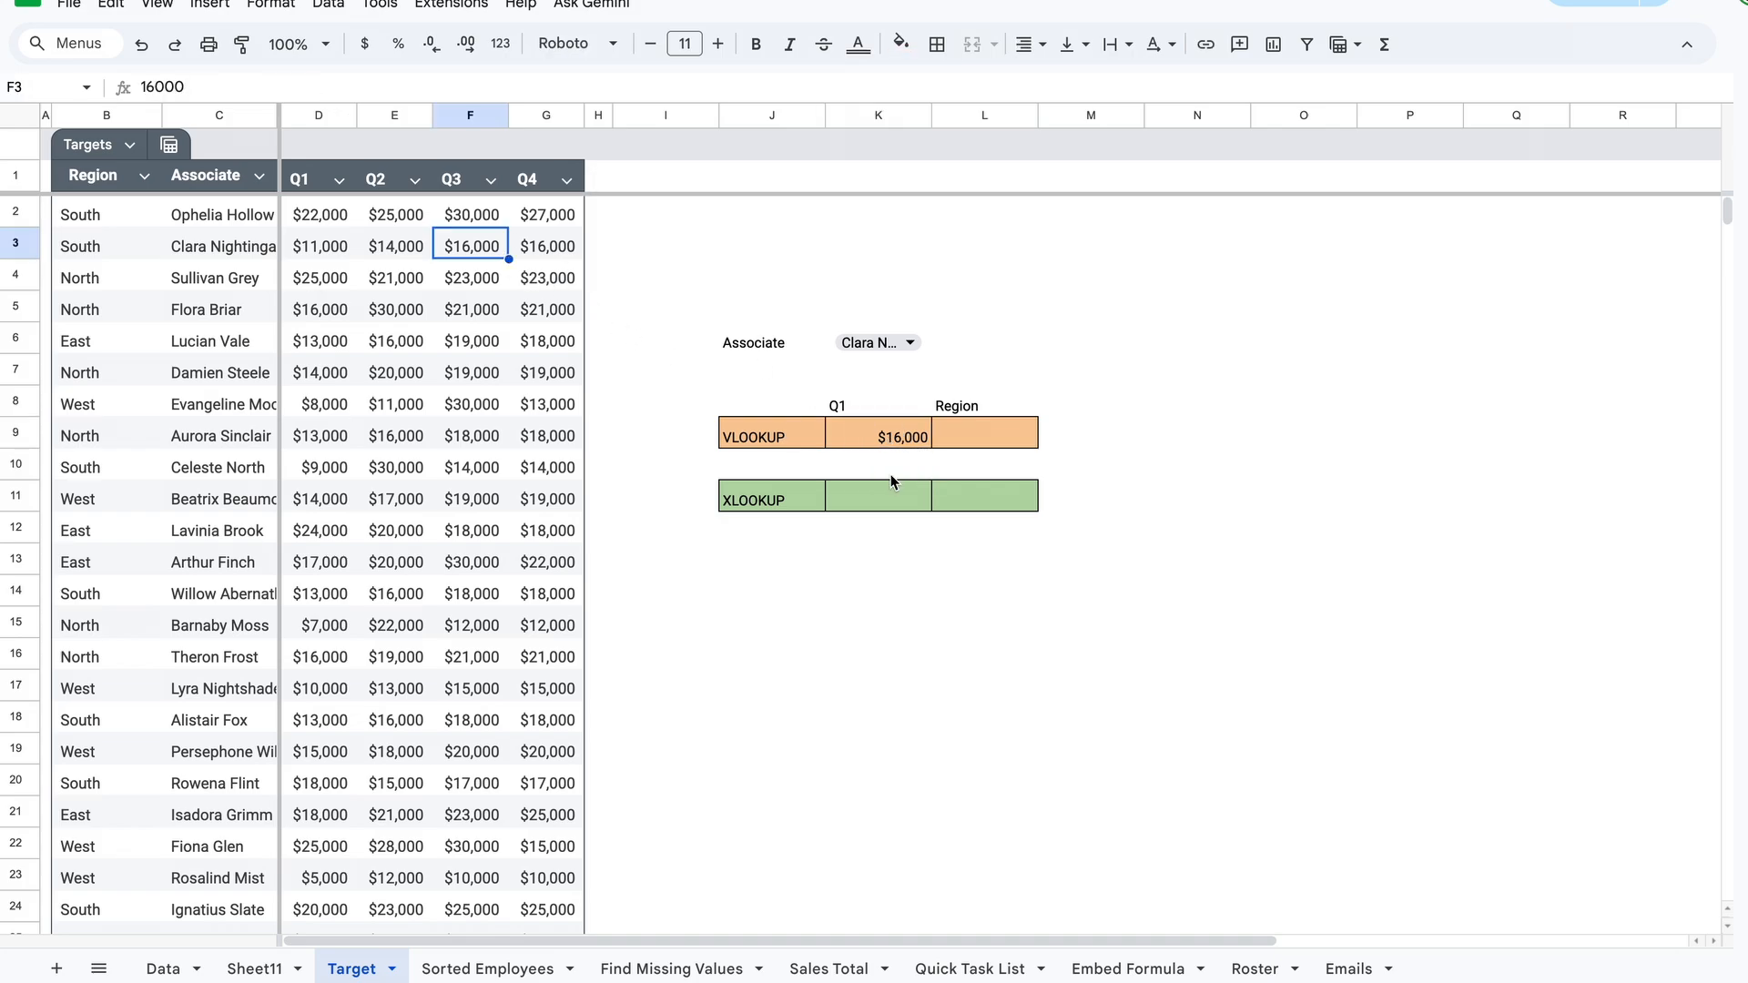
- Enter an XLOOKUP in K11 with search key K6, lookup range C:C and result range D:D
{"action": "left_click", "coordinate": [839, 499]}
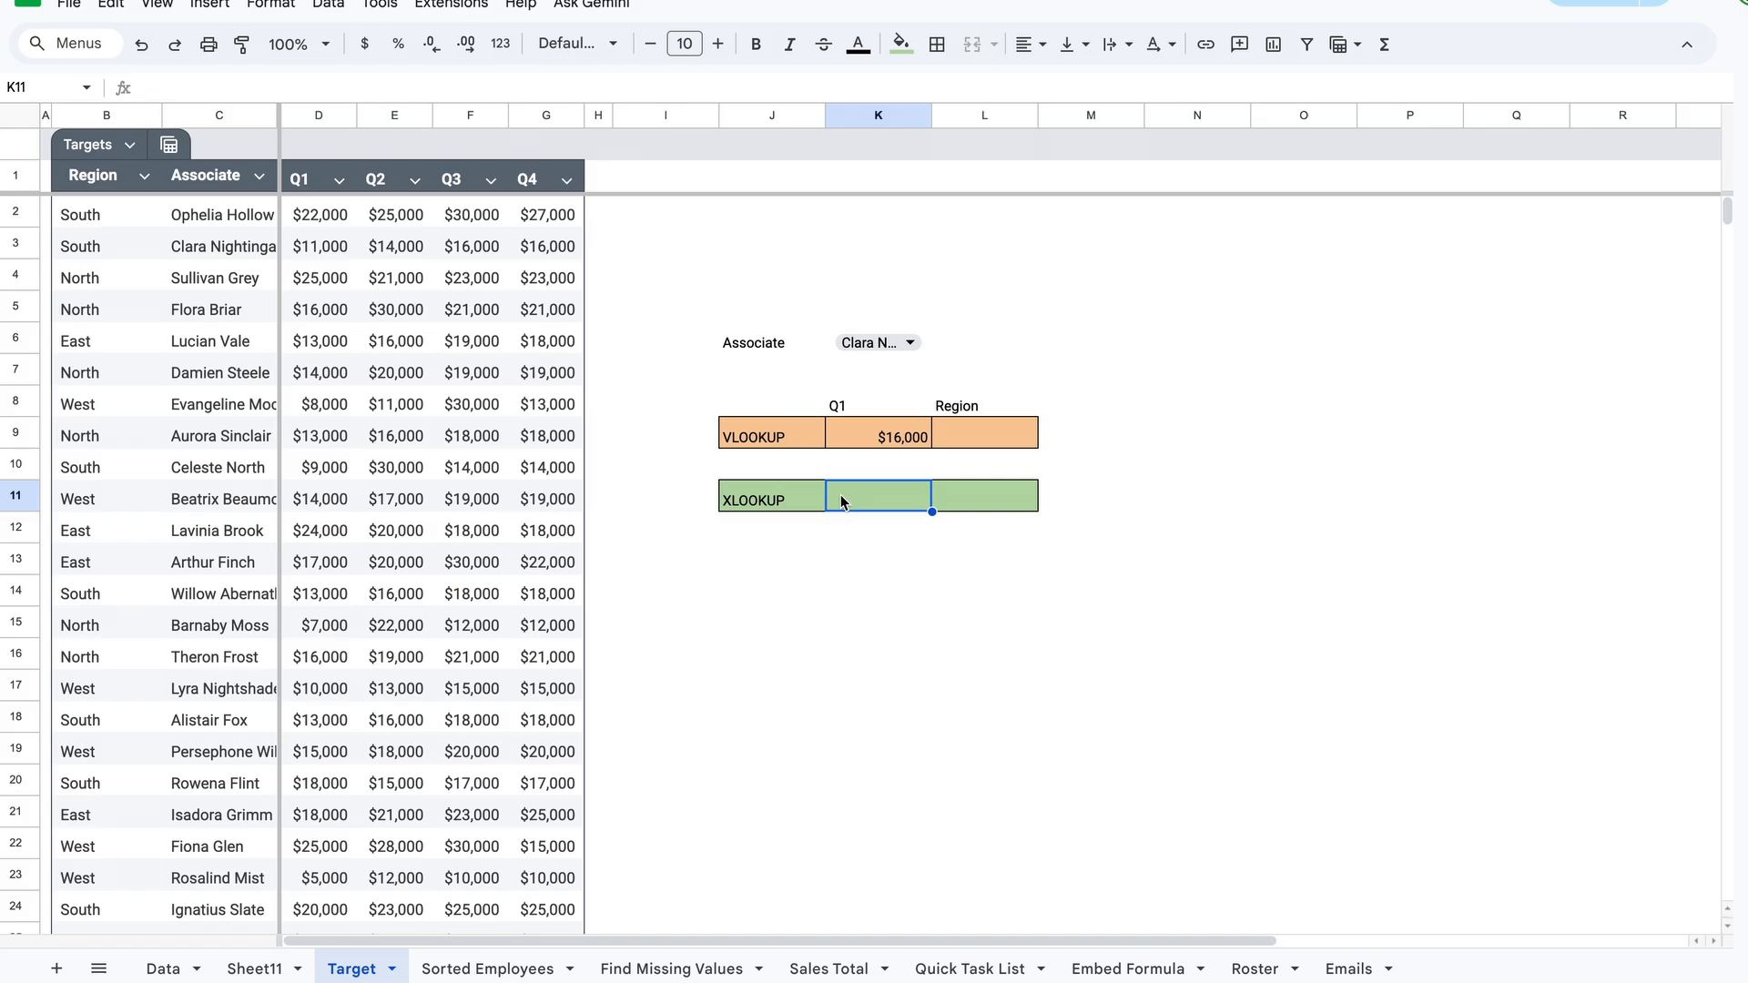
{"action": "type", "text": "=xloo"}
{"action": "key", "text": "Tab"}
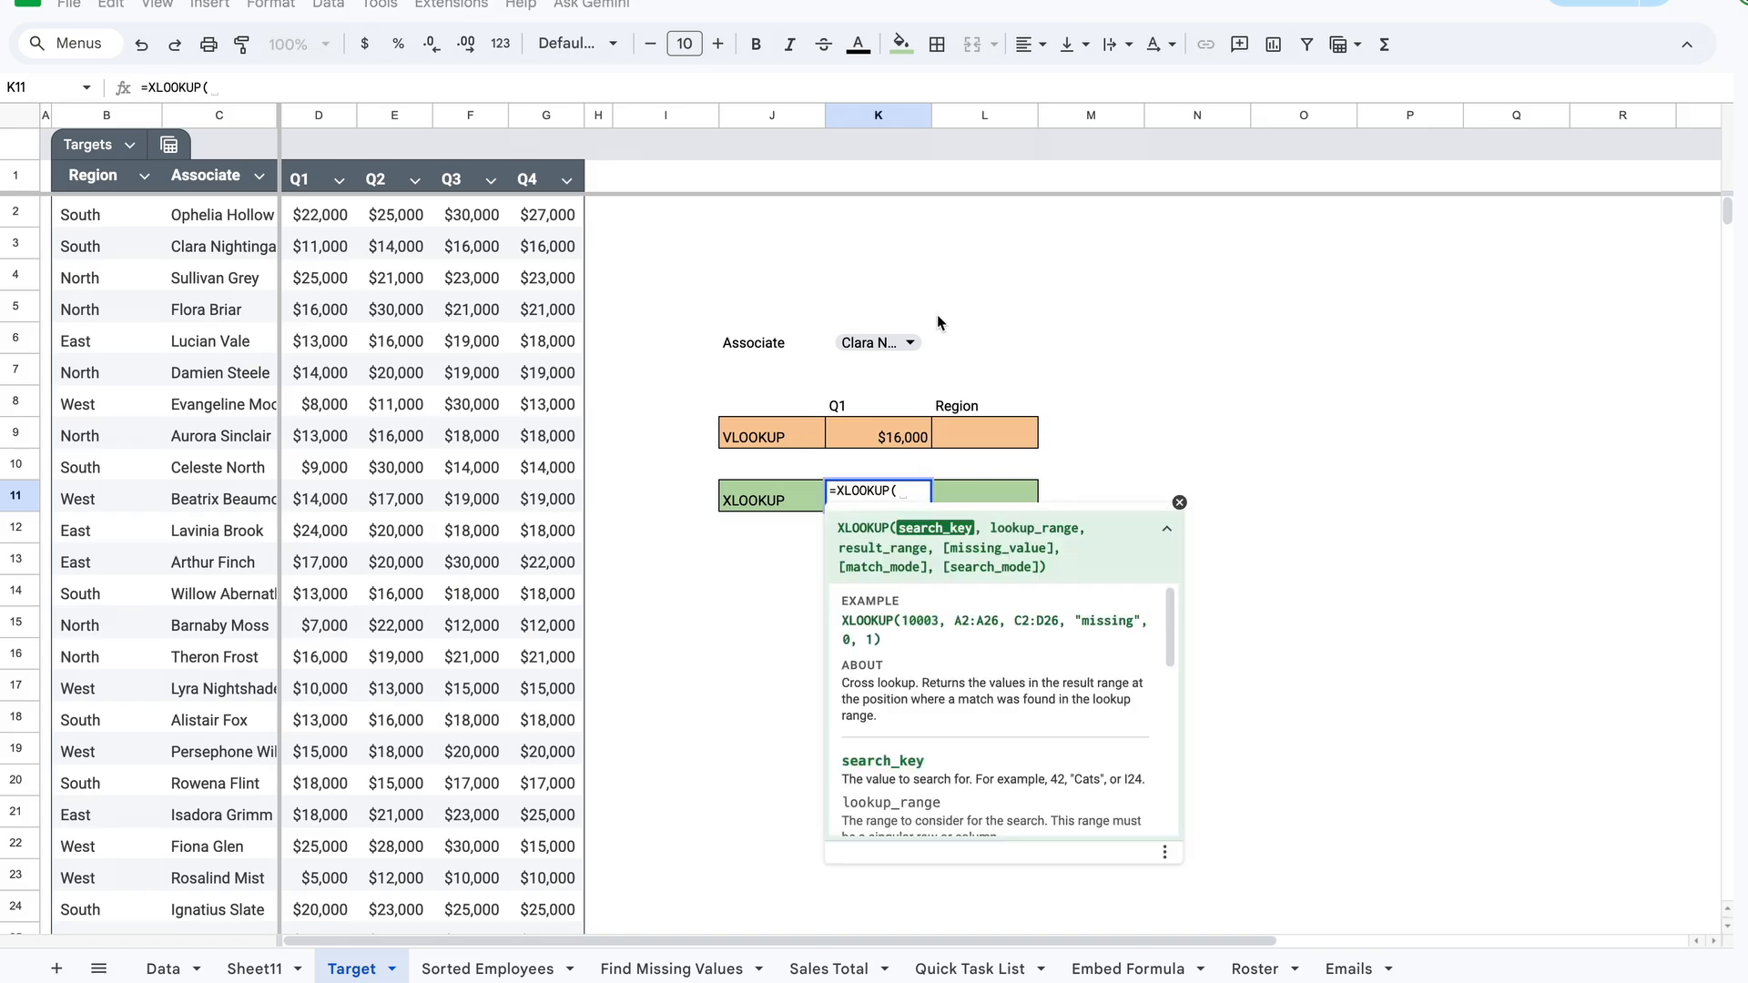
{"action": "left_click", "coordinate": [927, 349]}
{"action": "type", "text": ","}
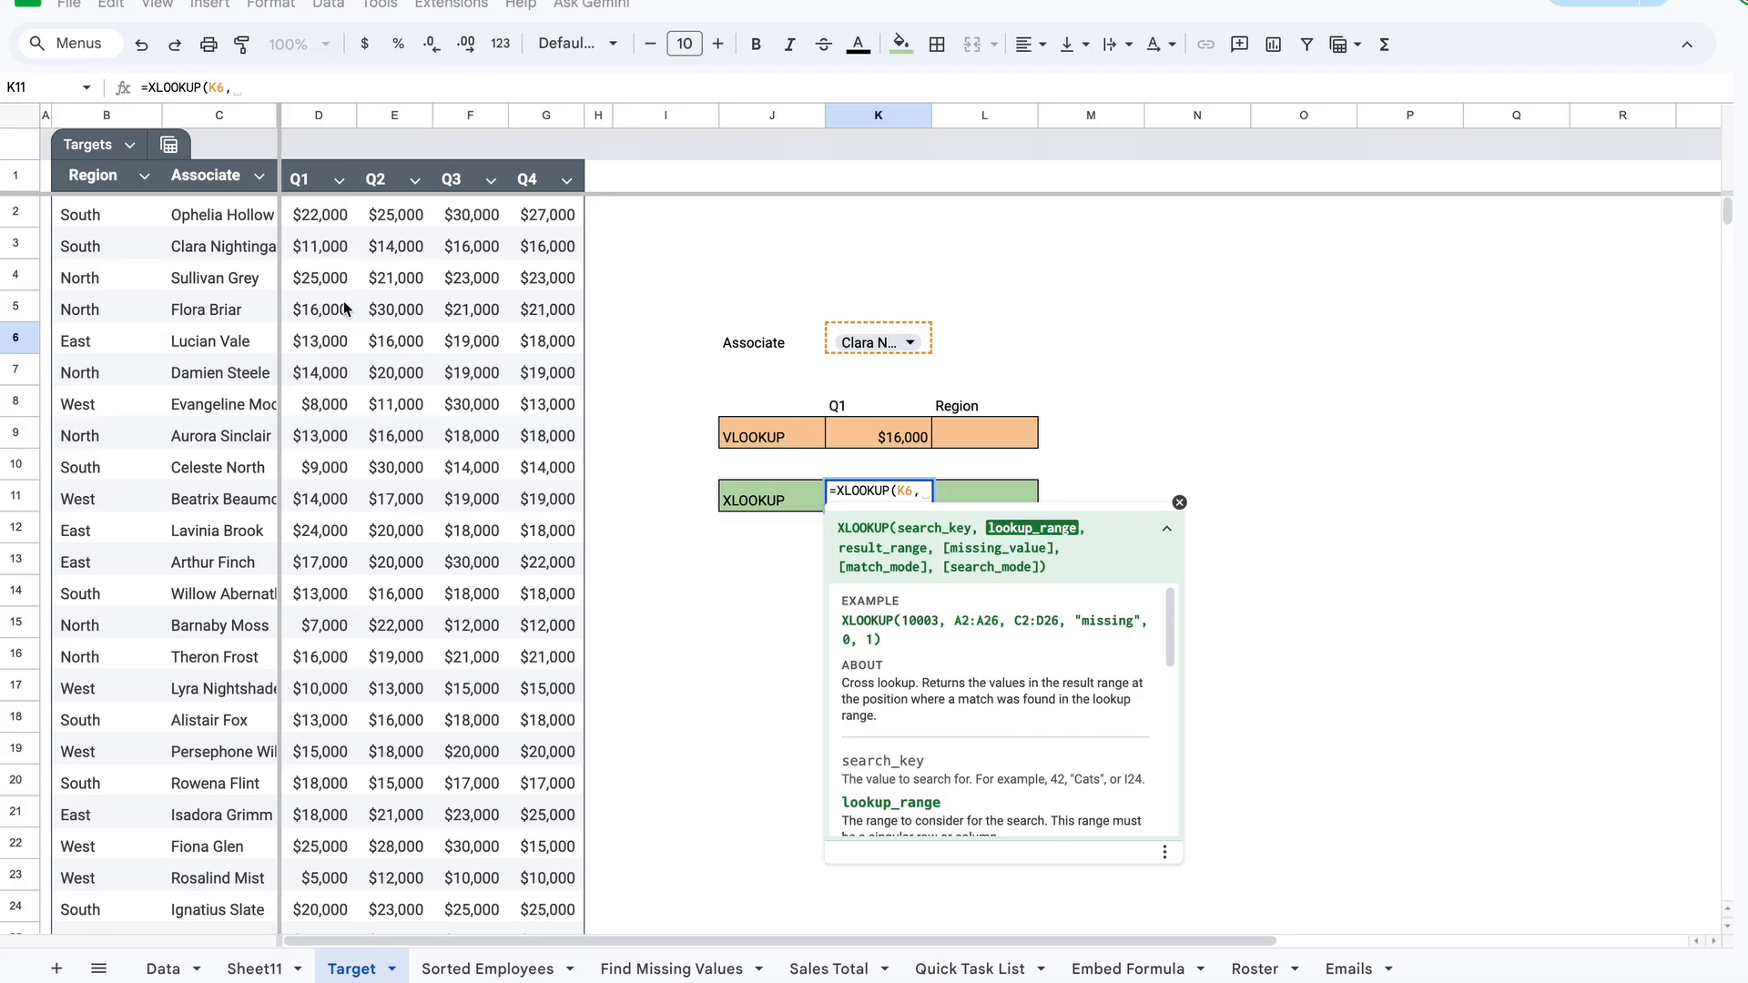
{"action": "left_click", "coordinate": [222, 117]}
{"action": "type", "text": ","}
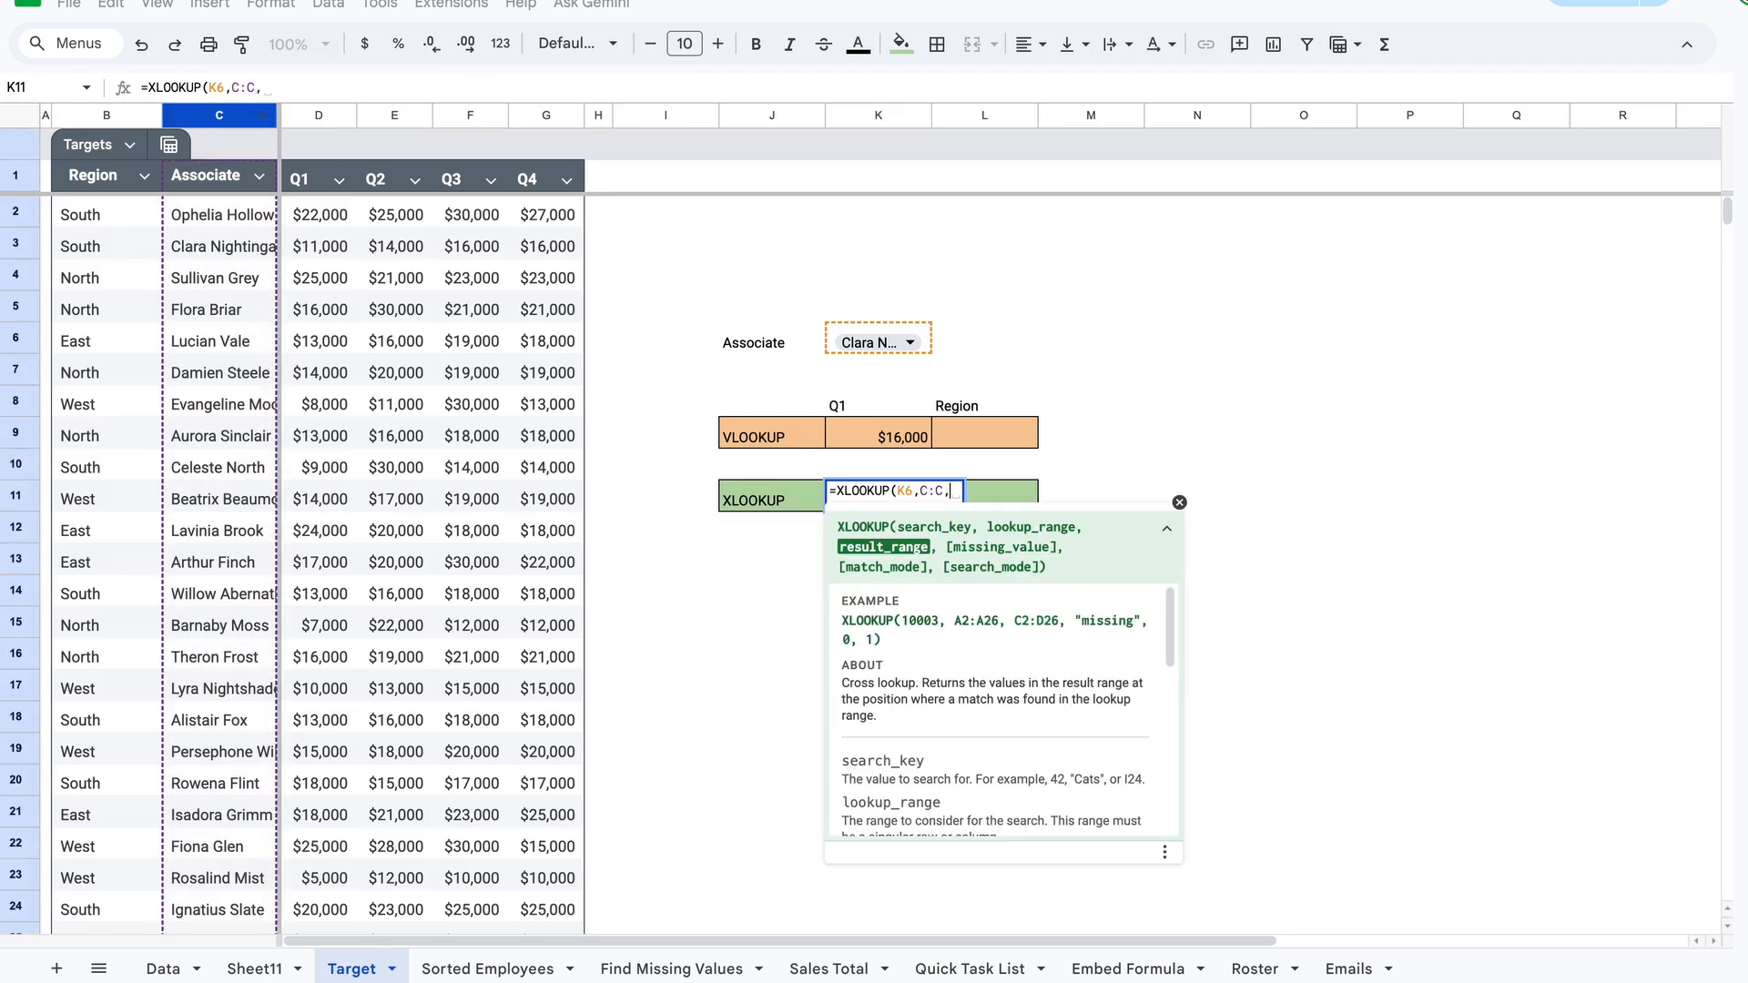
{"action": "left_click", "coordinate": [317, 122]}
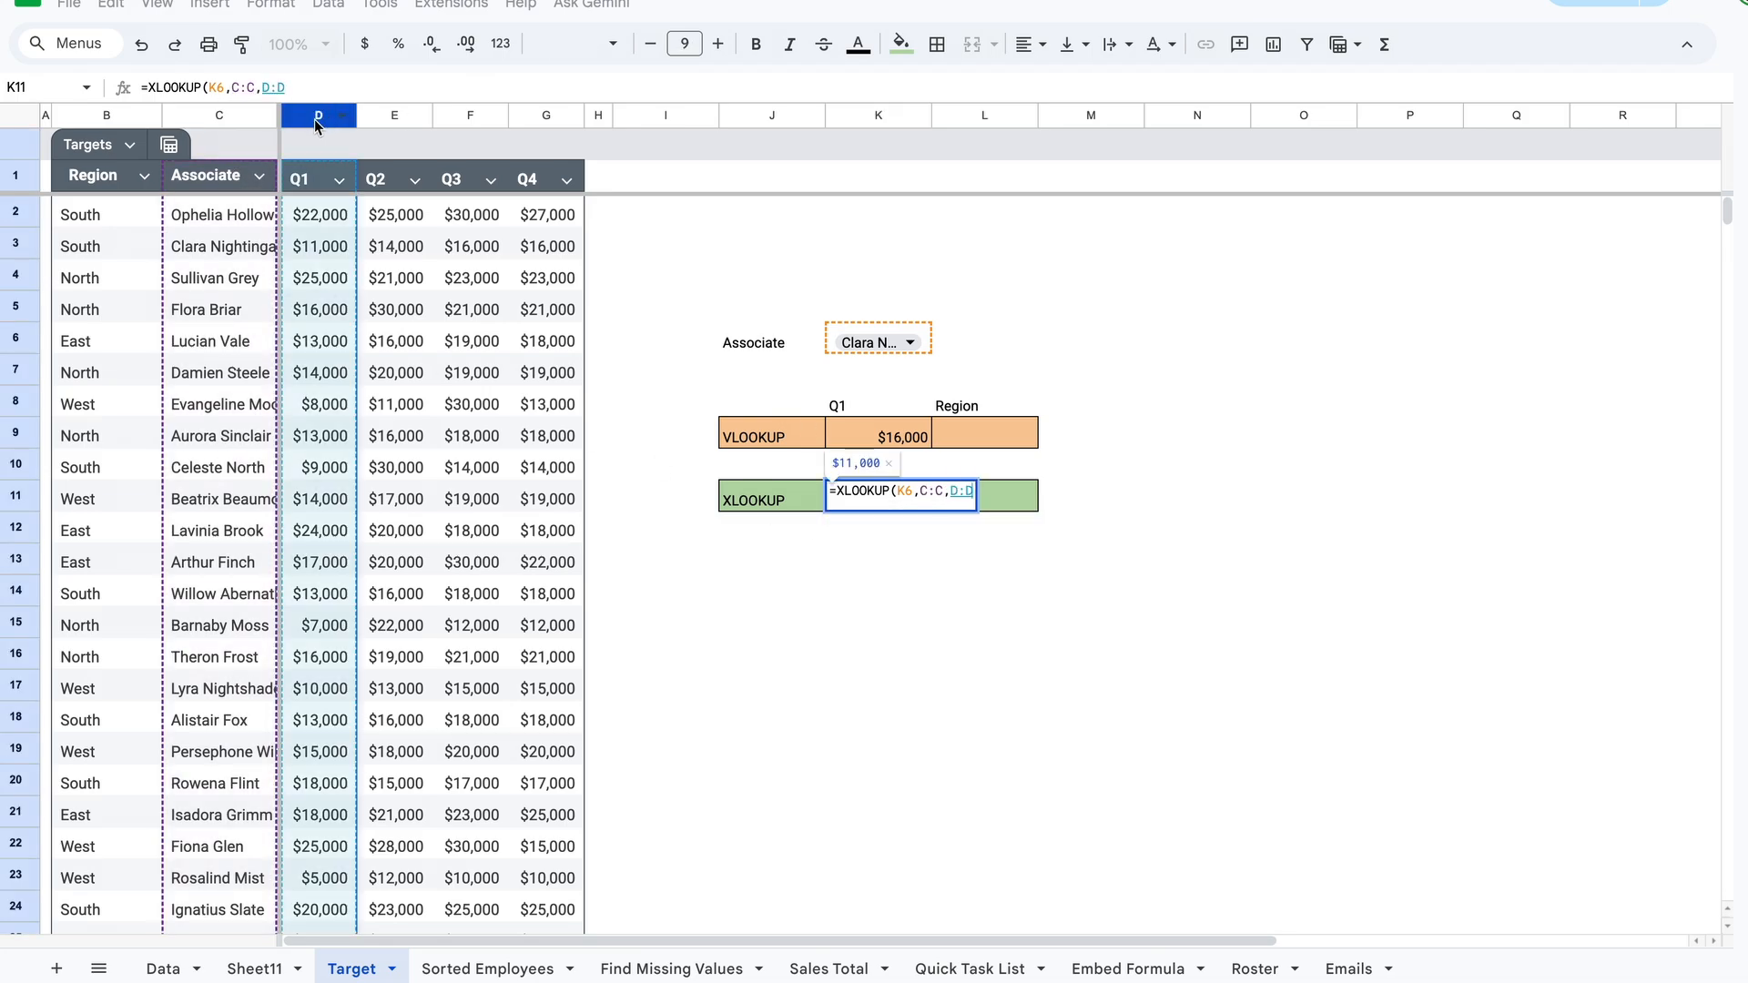
{"action": "key", "text": "Return"}
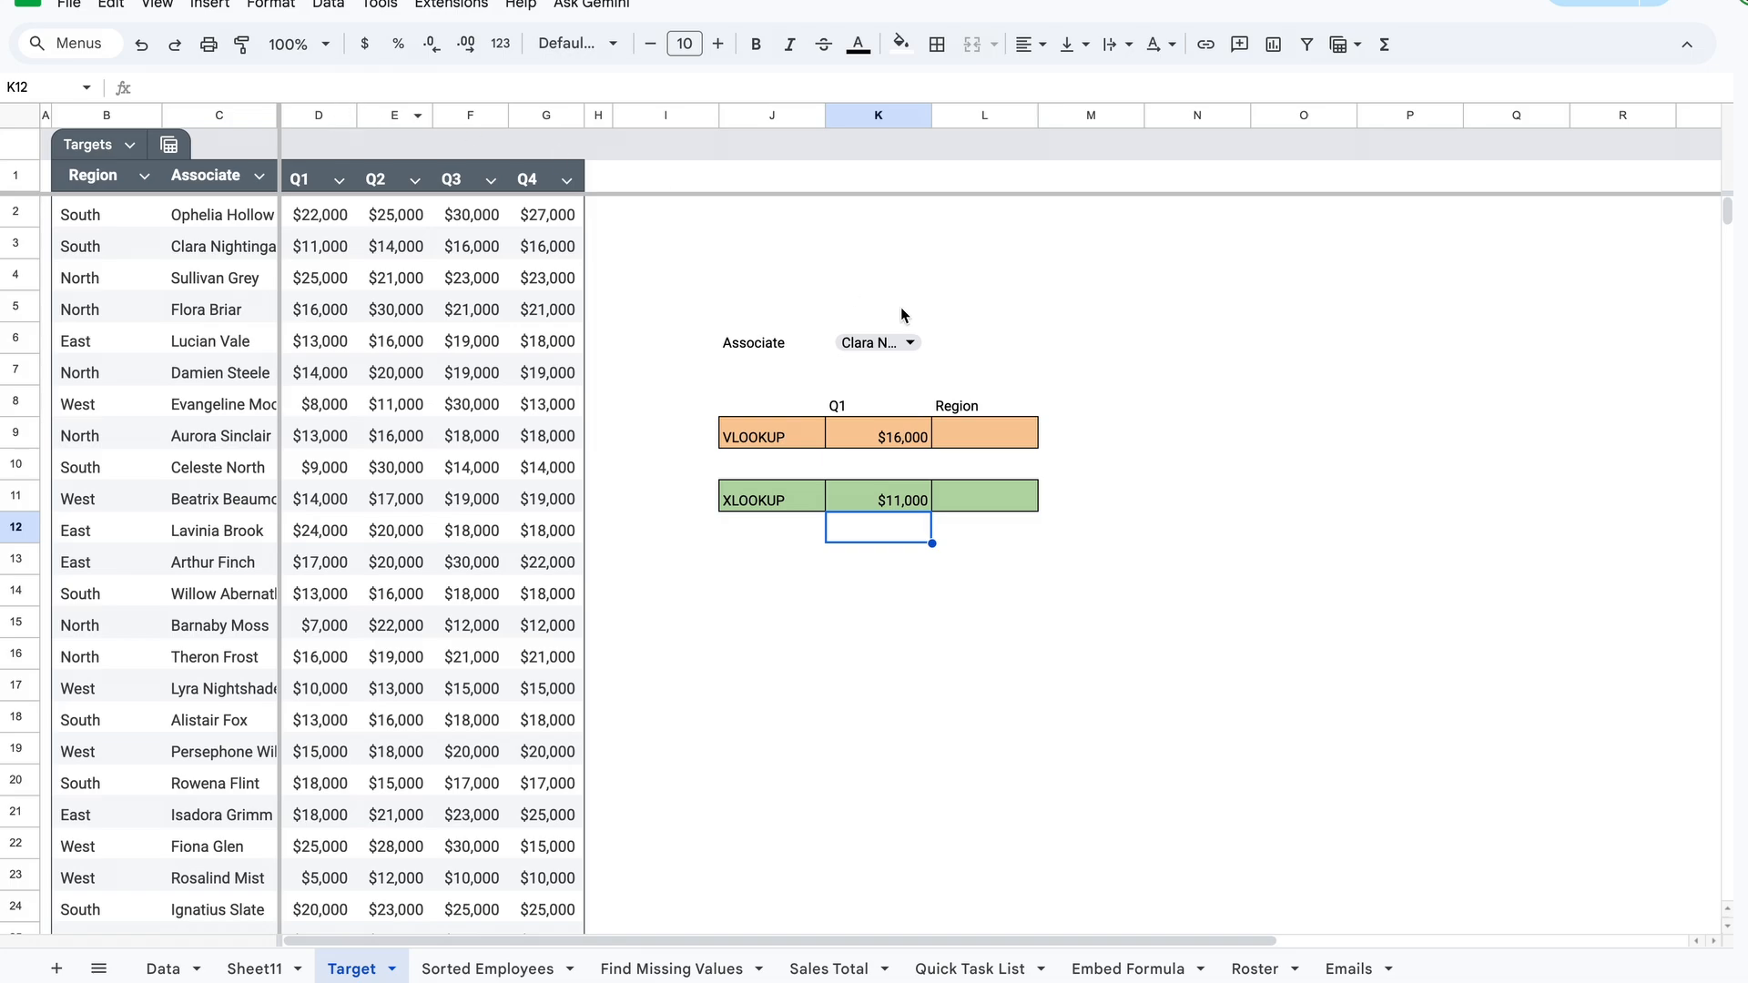
- Replace the result range of the XLOOKUP formula in K11 with the Q3 column, F:F
{"action": "left_click", "coordinate": [878, 506]}
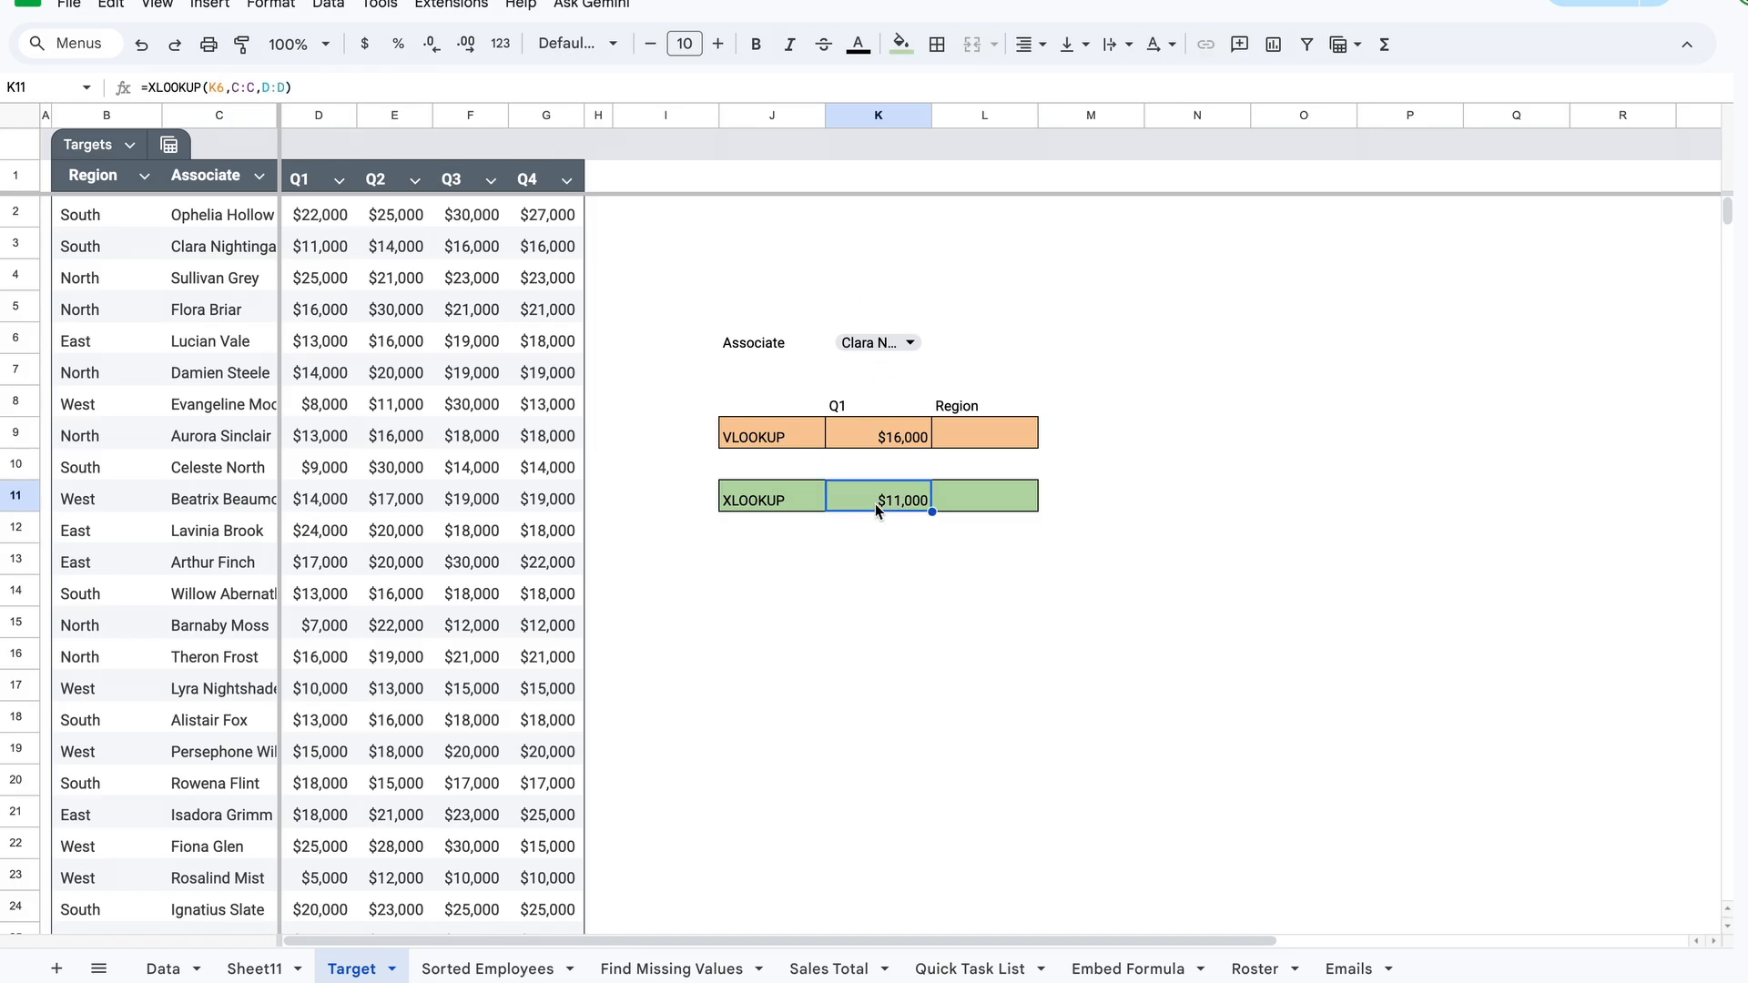
{"action": "left_click", "coordinate": [264, 89]}
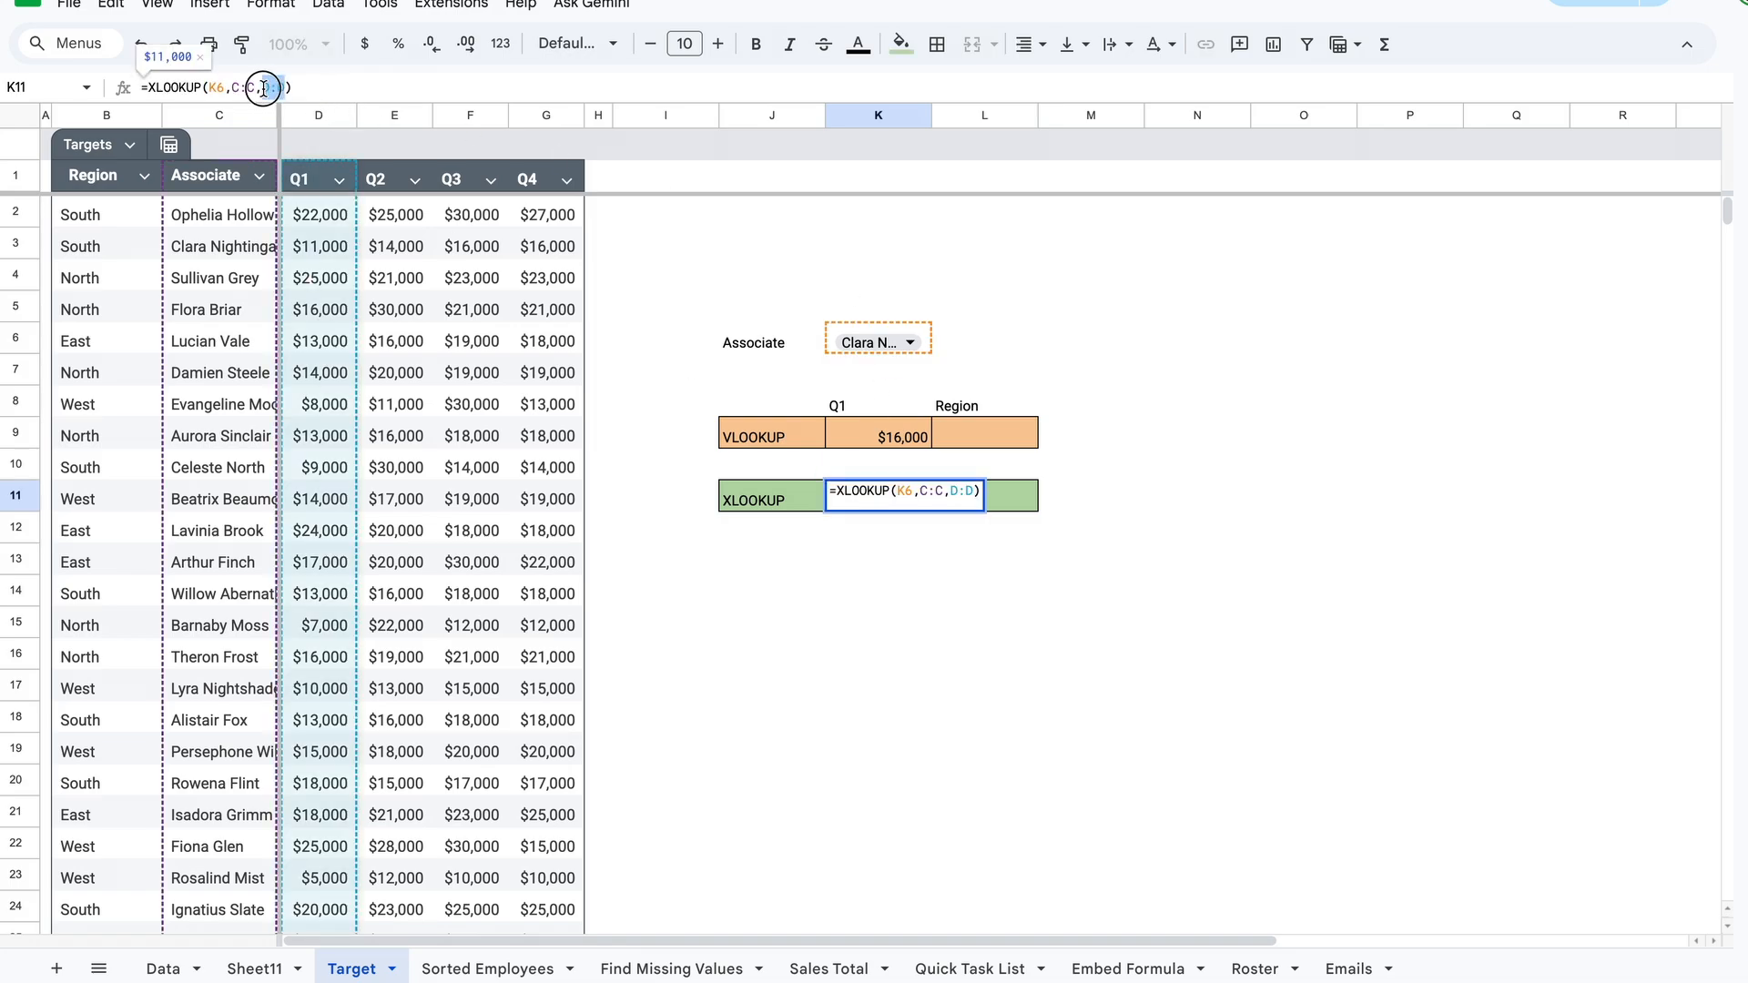
{"action": "left_click", "coordinate": [450, 117]}
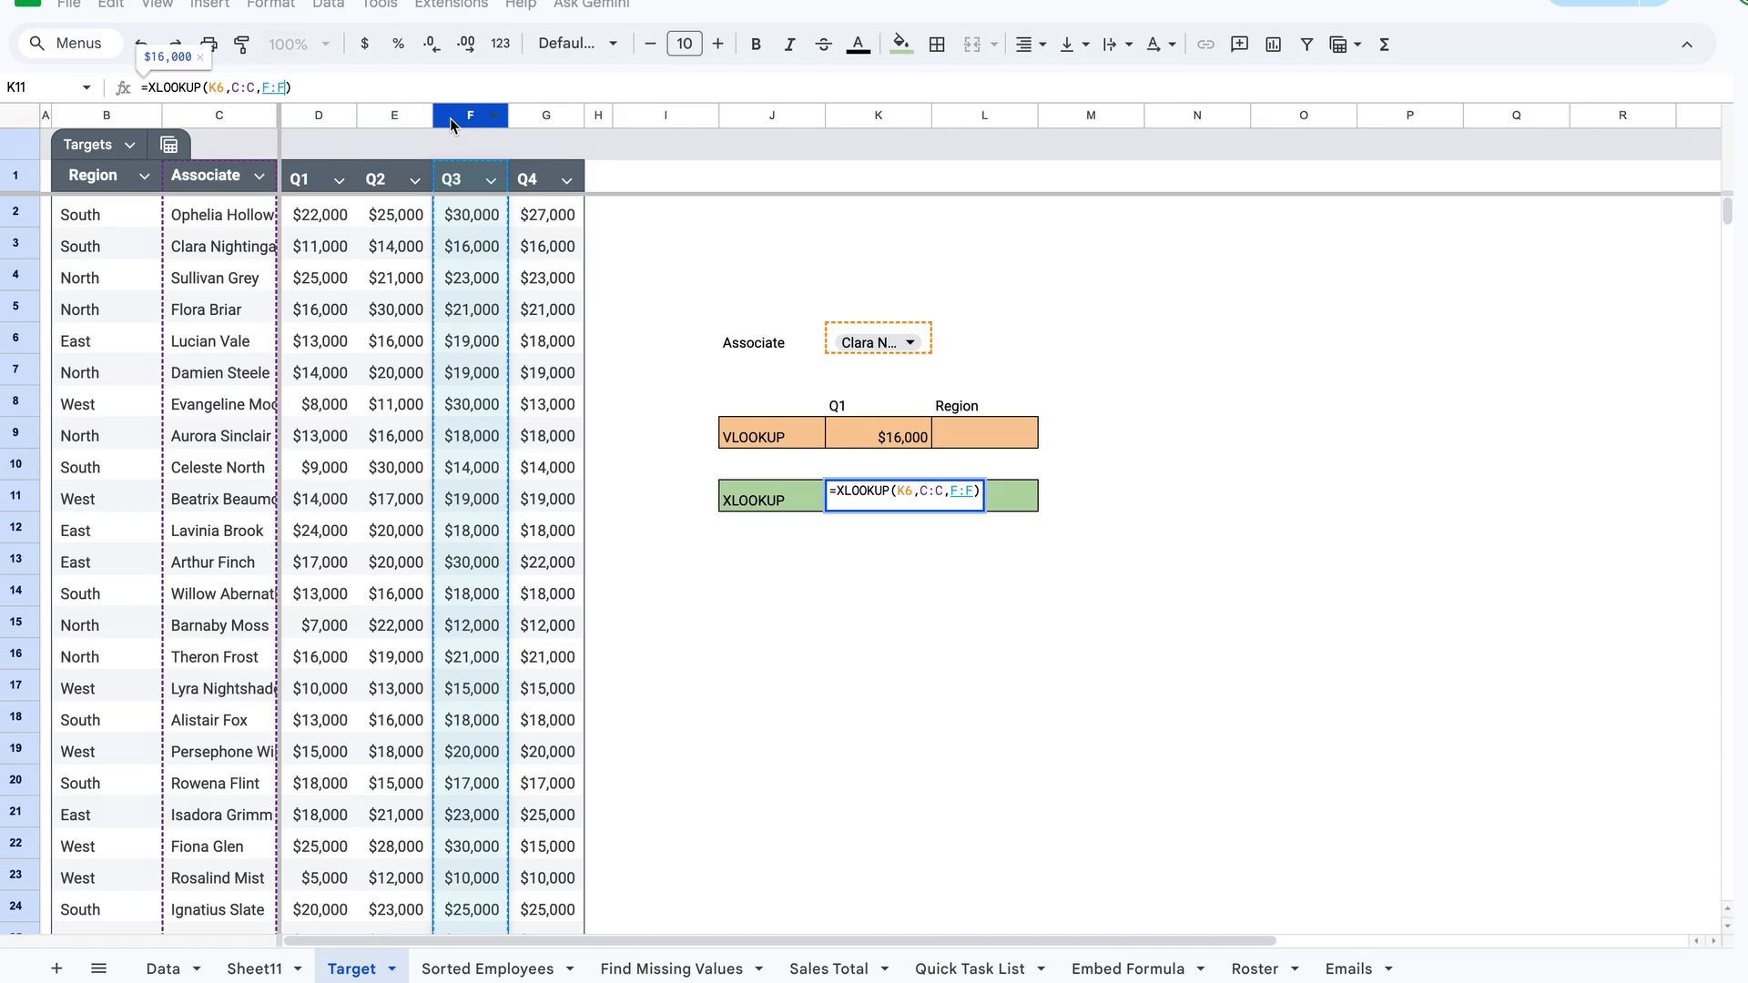
{"action": "key", "text": "Return"}
{"action": "left_click", "coordinate": [894, 501]}
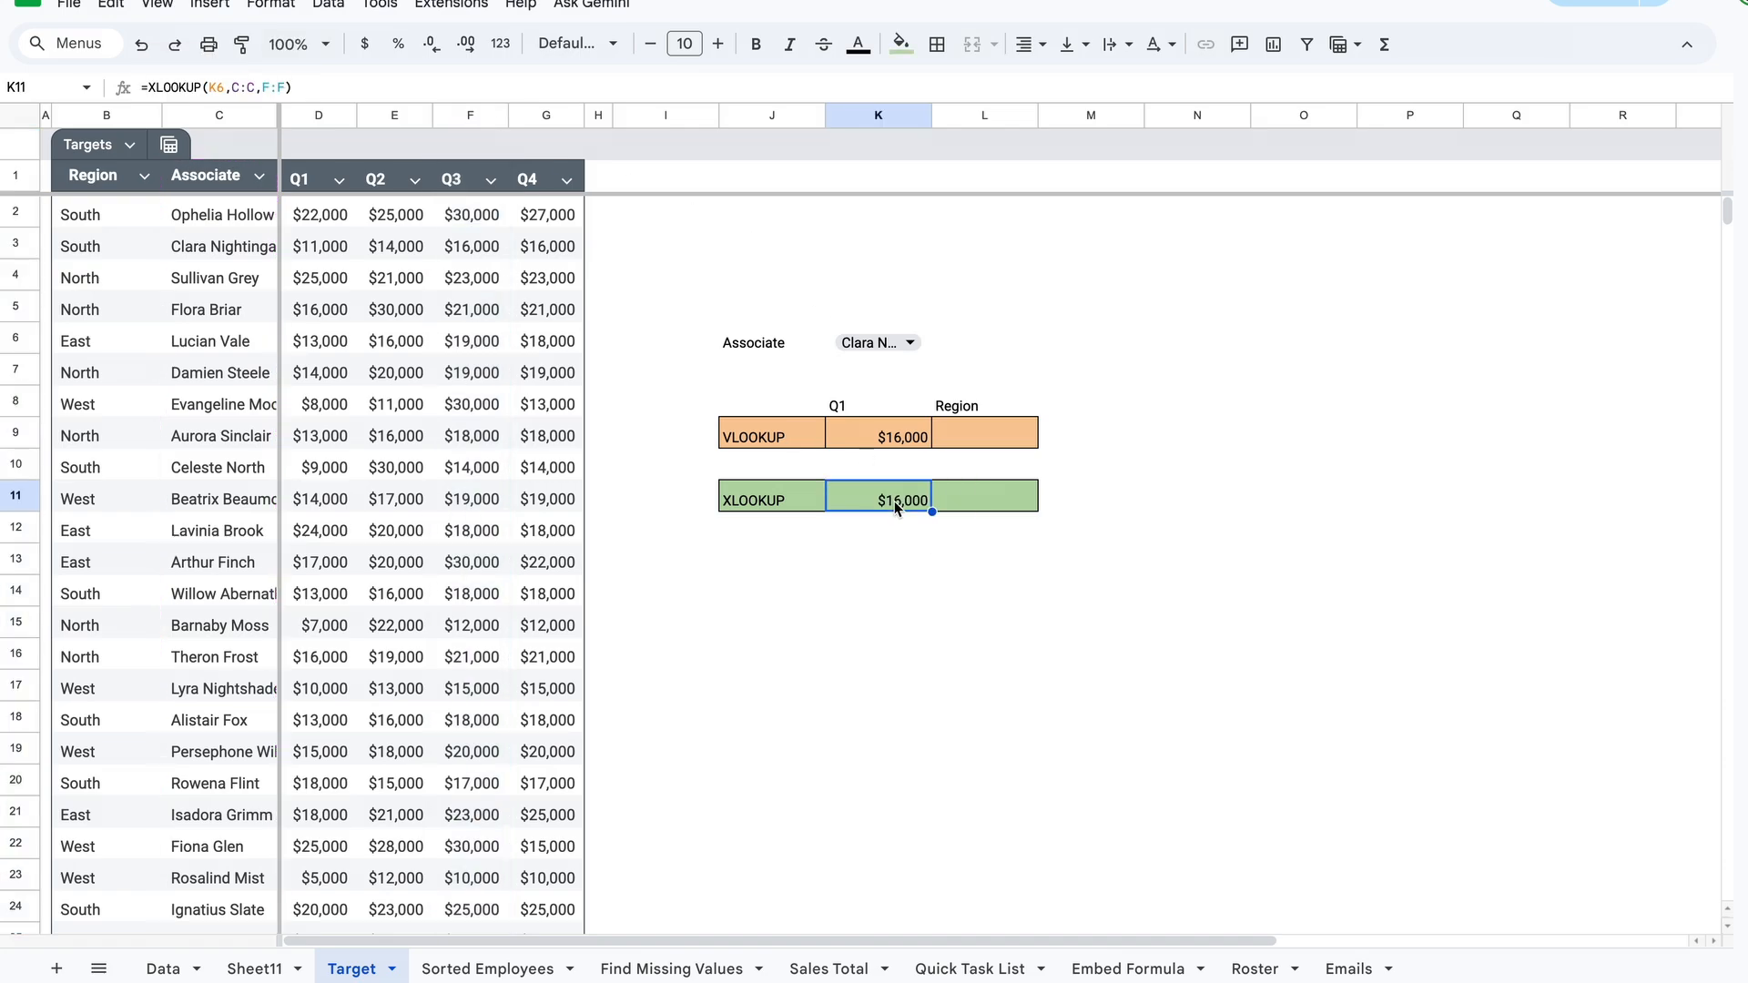
- Set the Associate dropdown in K6 to the associate listed in table row 13
{"action": "left_click", "coordinate": [905, 346]}
{"action": "key", "text": "Down"}
{"action": "key", "text": "Down"}
{"action": "key", "text": "Return"}
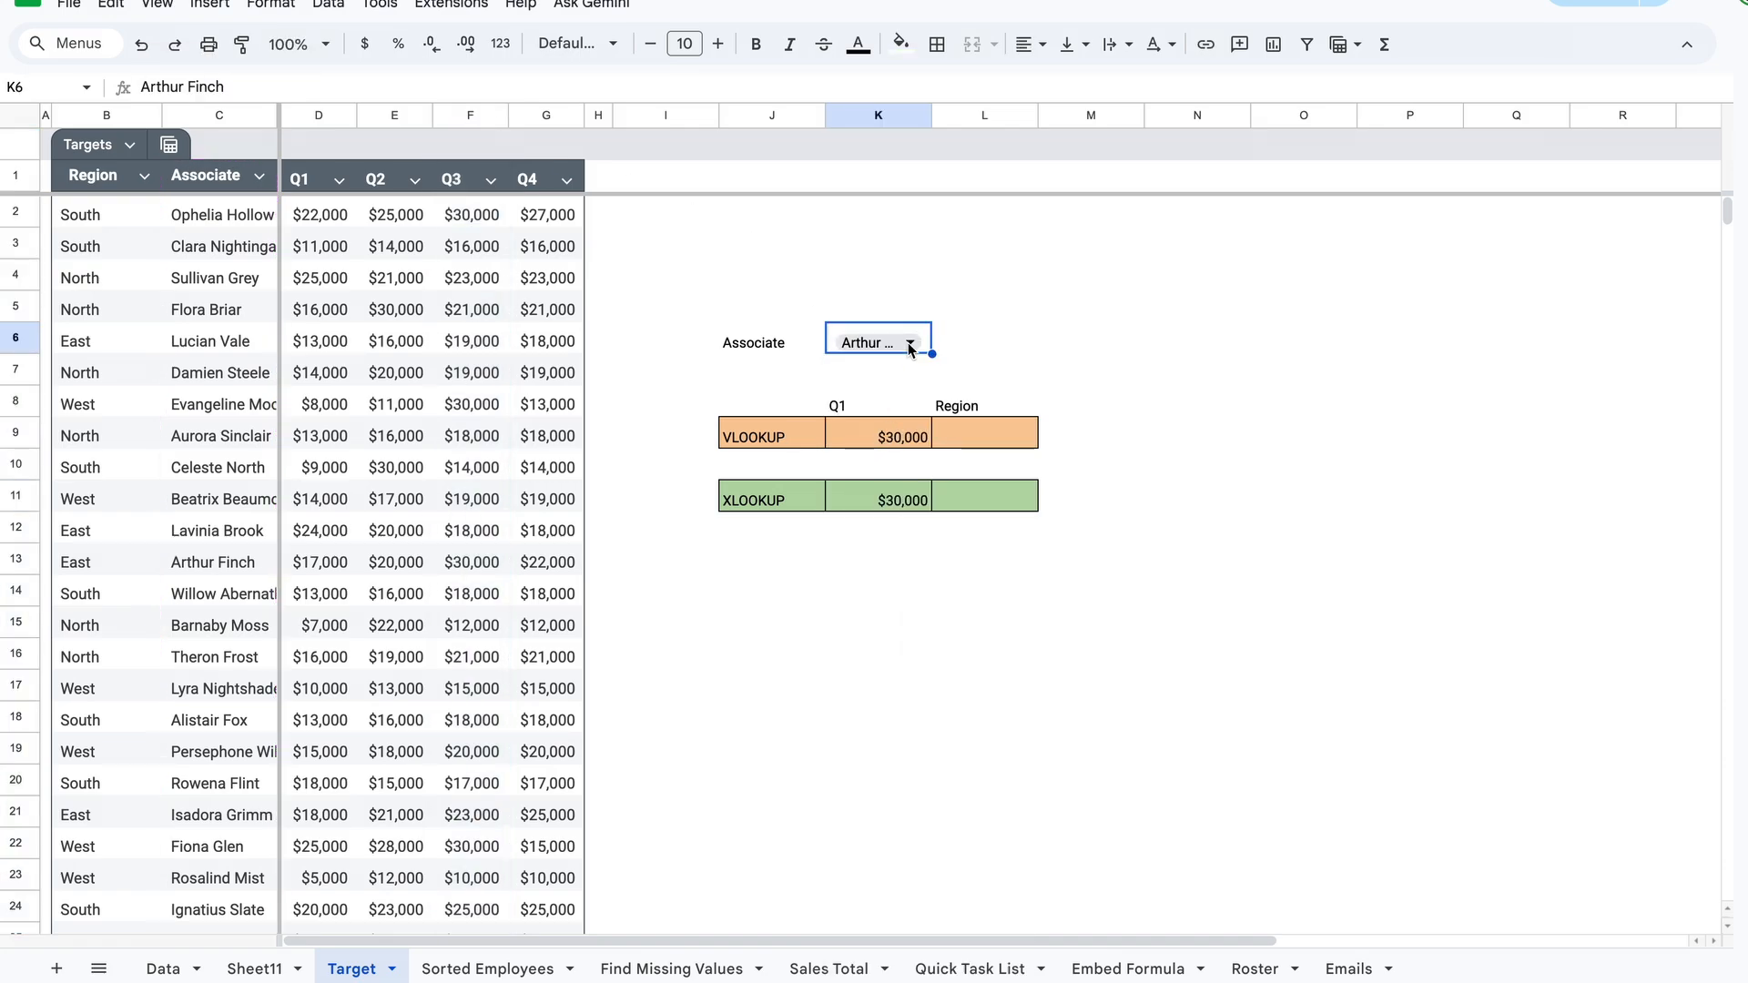
- Make the search key and lookup range of the K11 XLOOKUP absolute as $K$6 and $C:$C, keeping F:F relative
{"action": "left_click", "coordinate": [889, 499]}
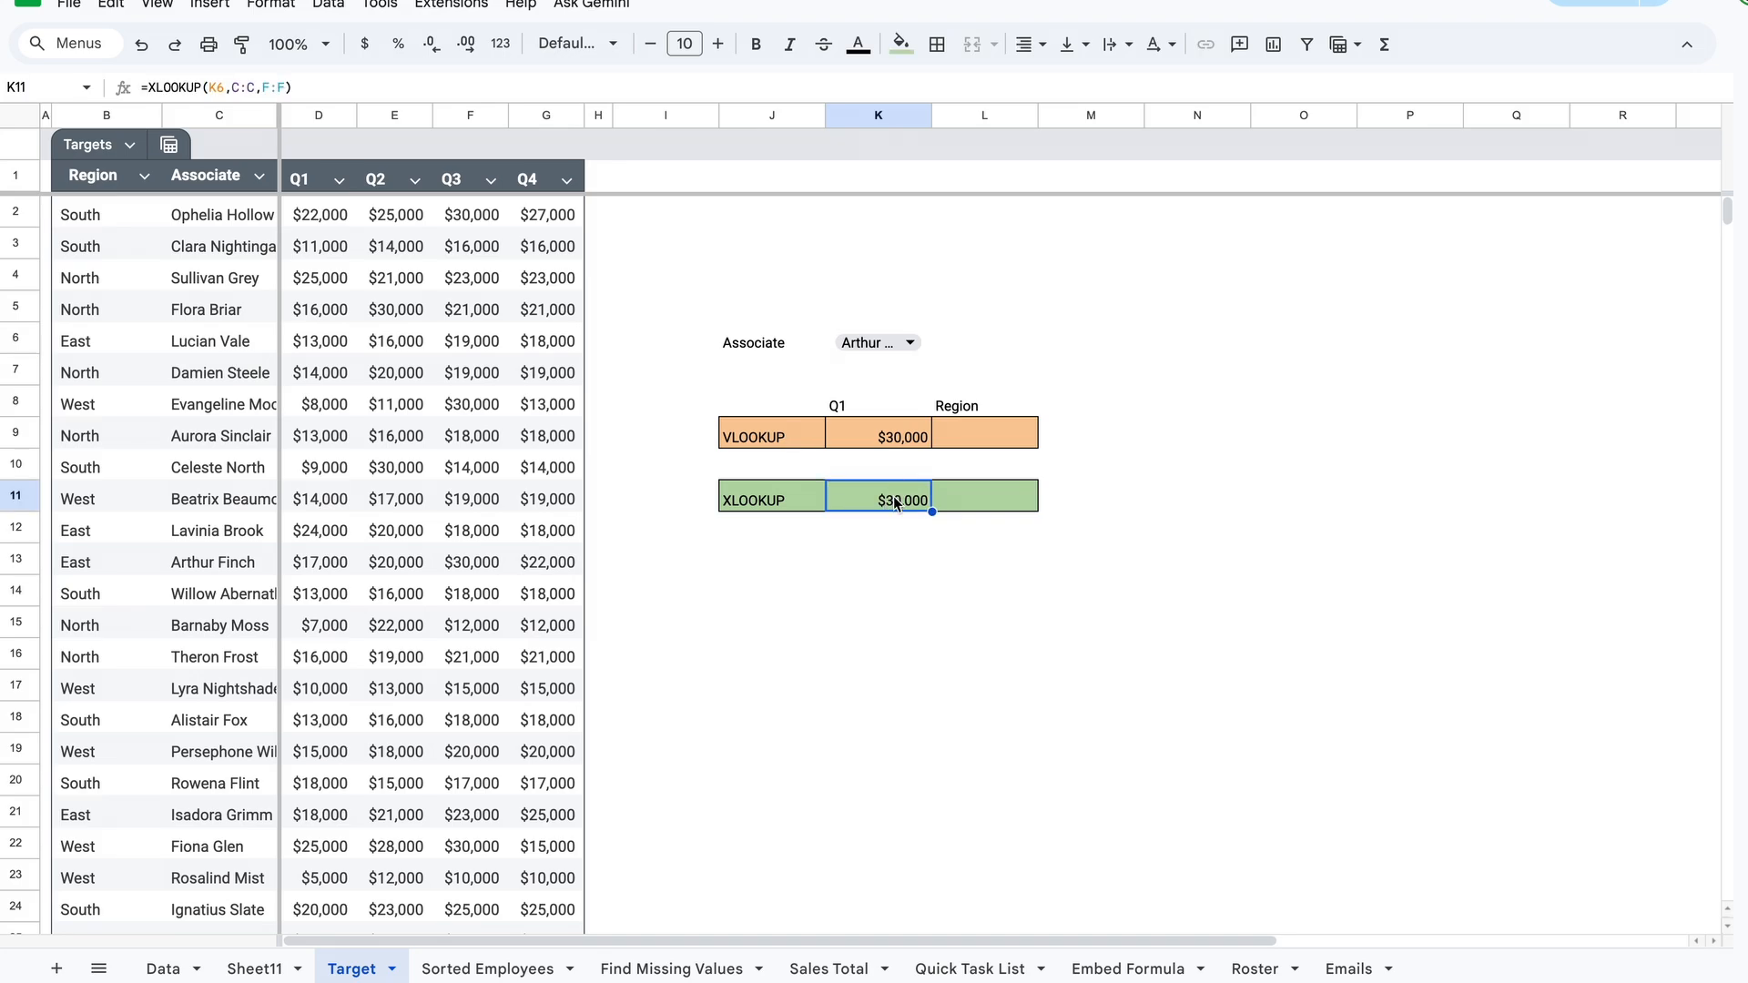
{"action": "left_click", "coordinate": [241, 88]}
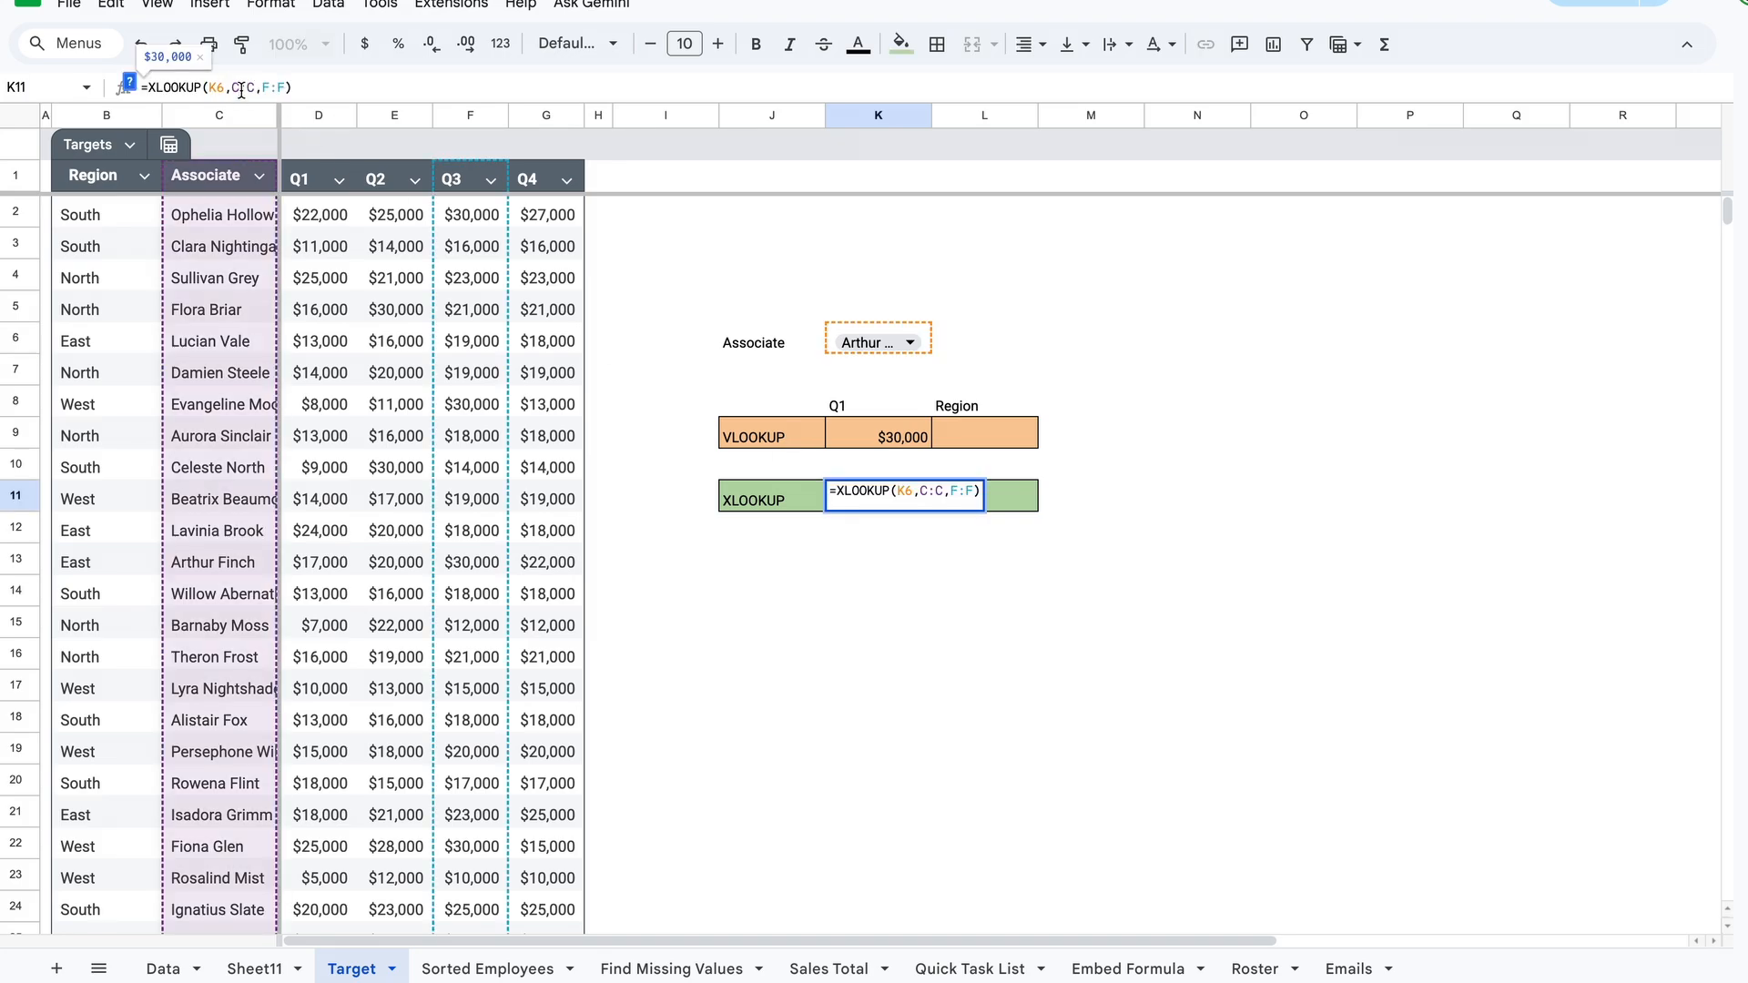
{"action": "key", "text": "F4"}
{"action": "left_click", "coordinate": [218, 89]}
{"action": "key", "text": "F4"}
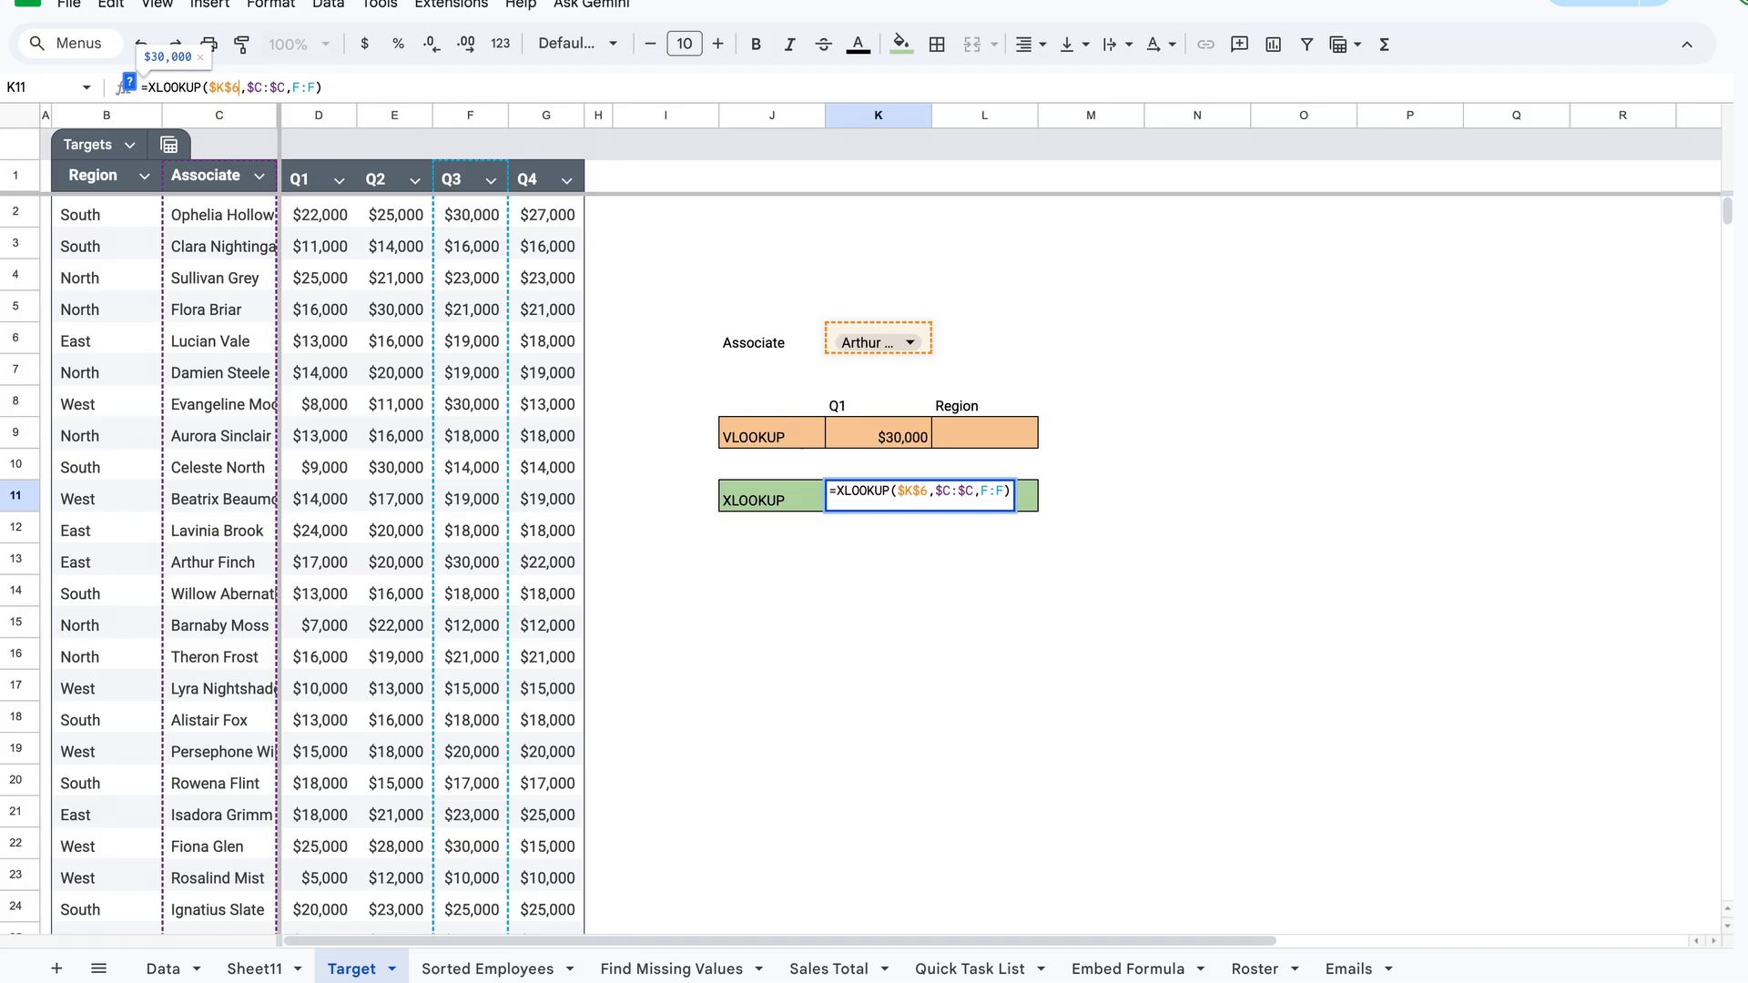
{"action": "left_click", "coordinate": [265, 86]}
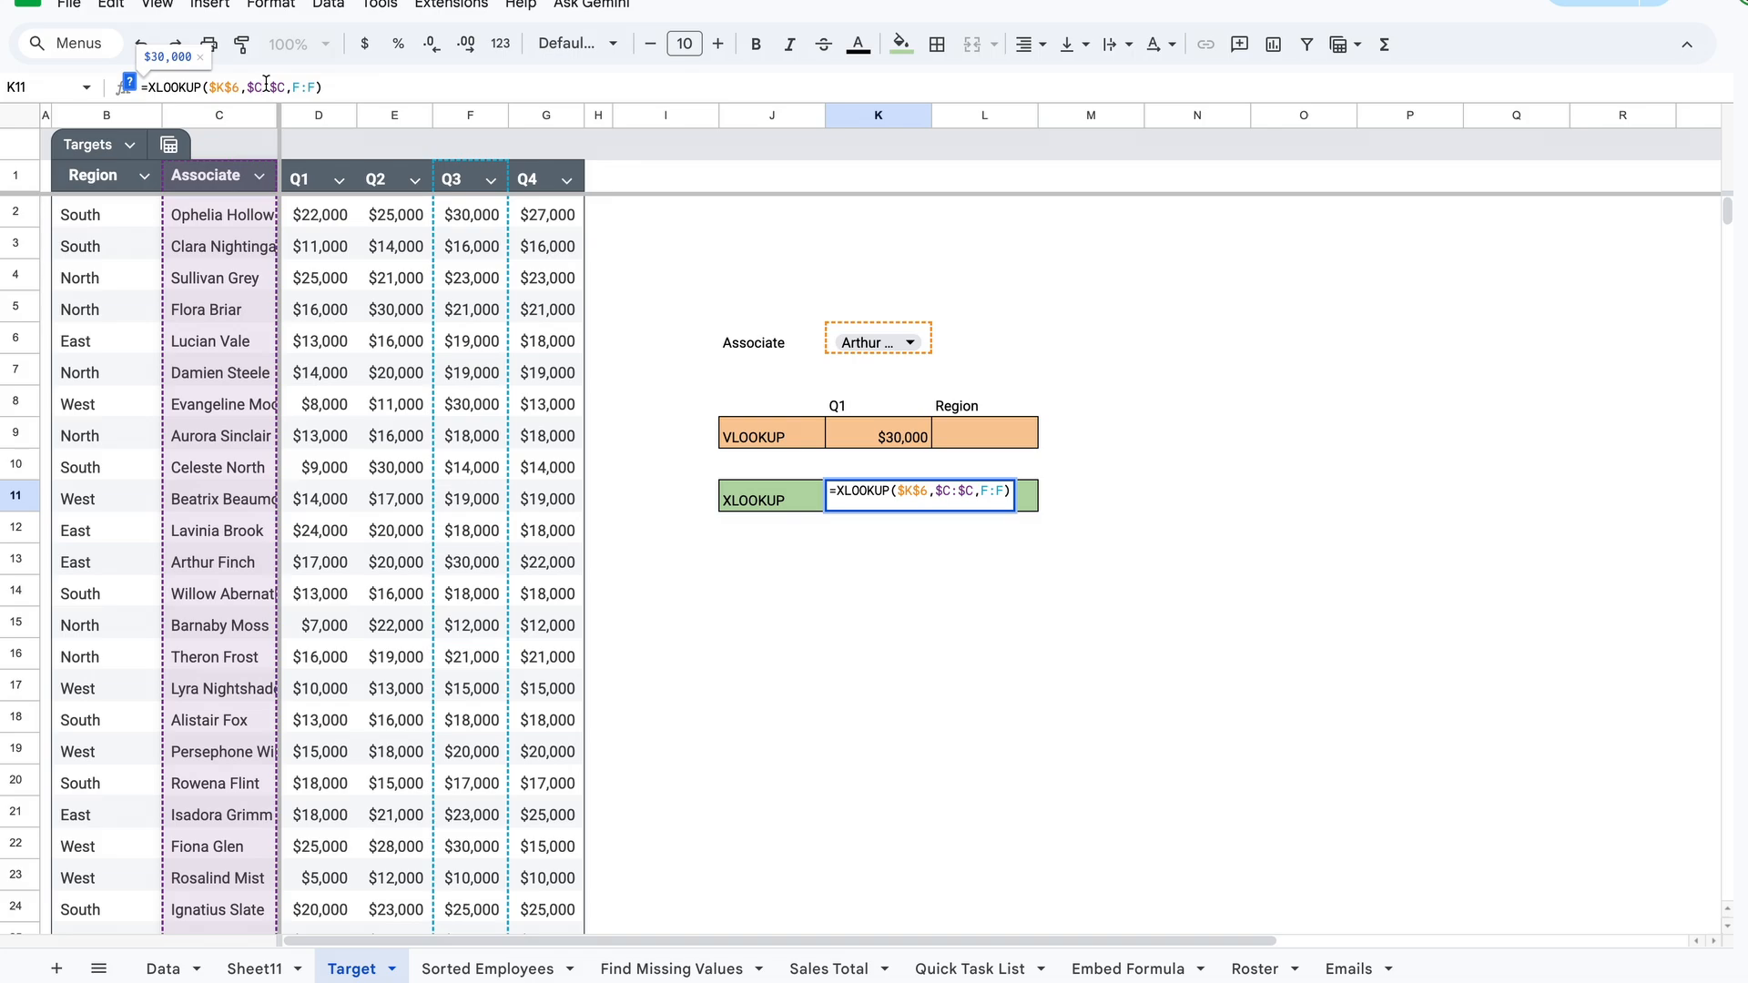
{"action": "key", "text": "Return"}
- Copy the XLOOKUP formula from K11 into the adjacent cell L11
{"action": "left_click", "coordinate": [910, 497]}
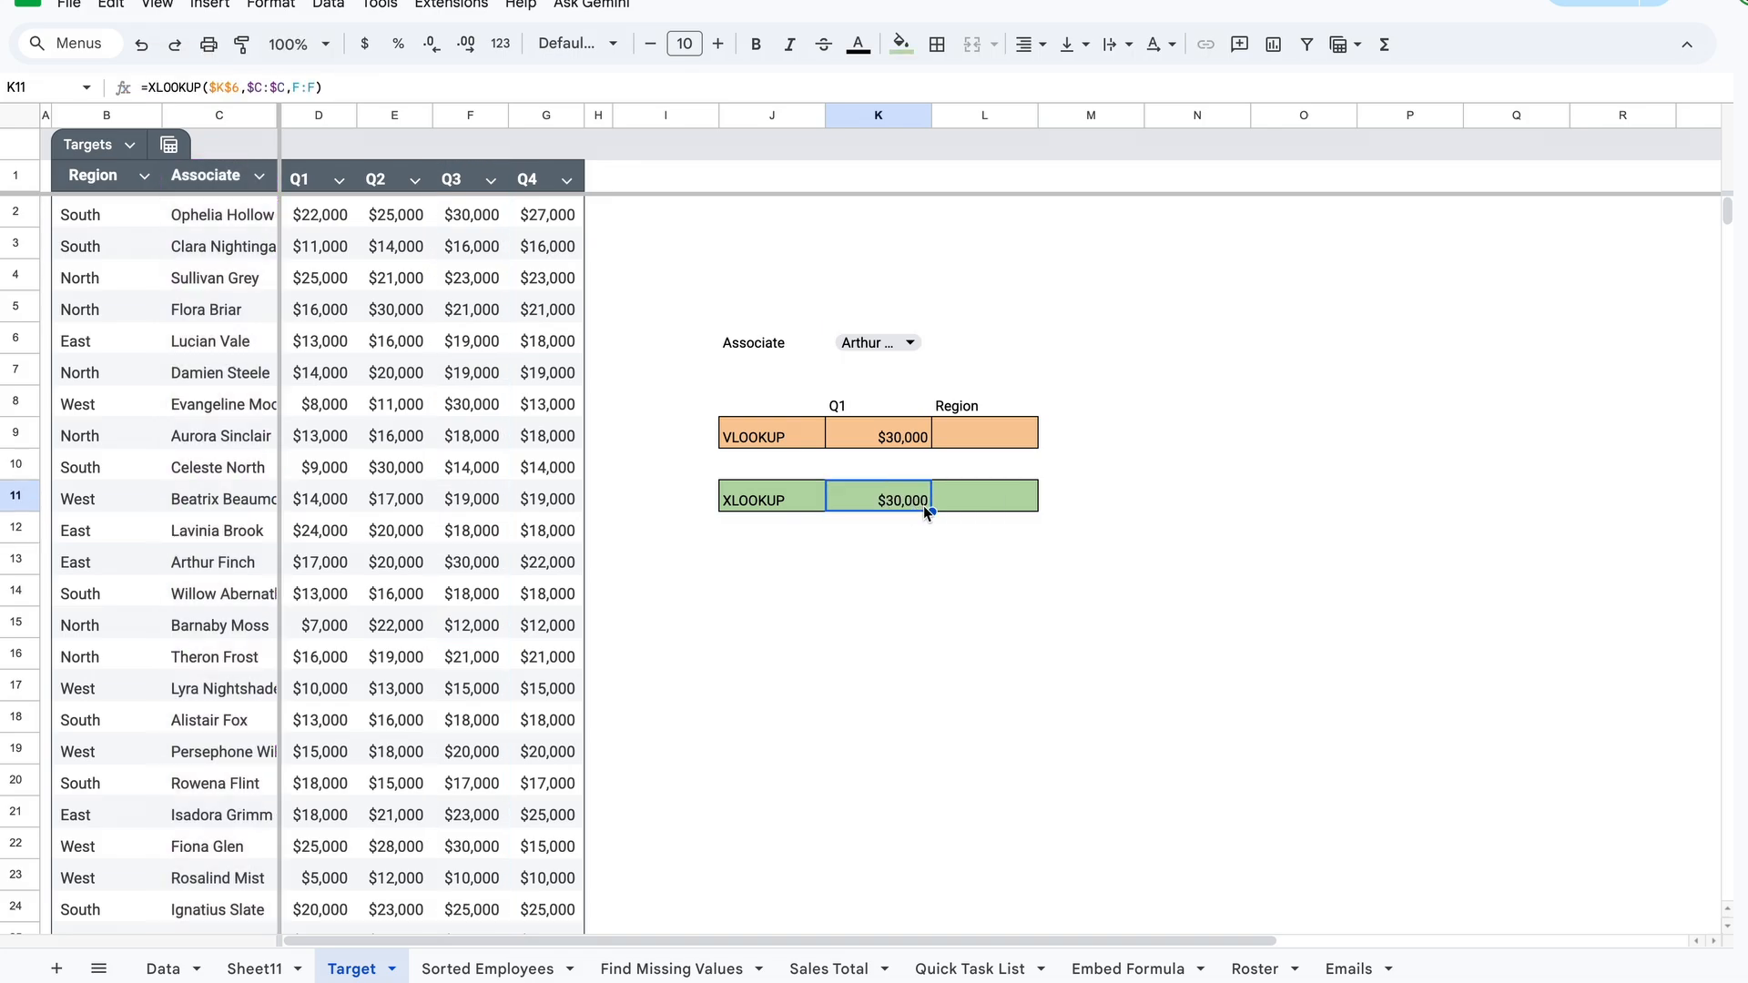
{"action": "left_click_drag", "start_coordinate": [931, 511], "coordinate": [1003, 500]}
{"action": "left_click", "coordinate": [1004, 500]}
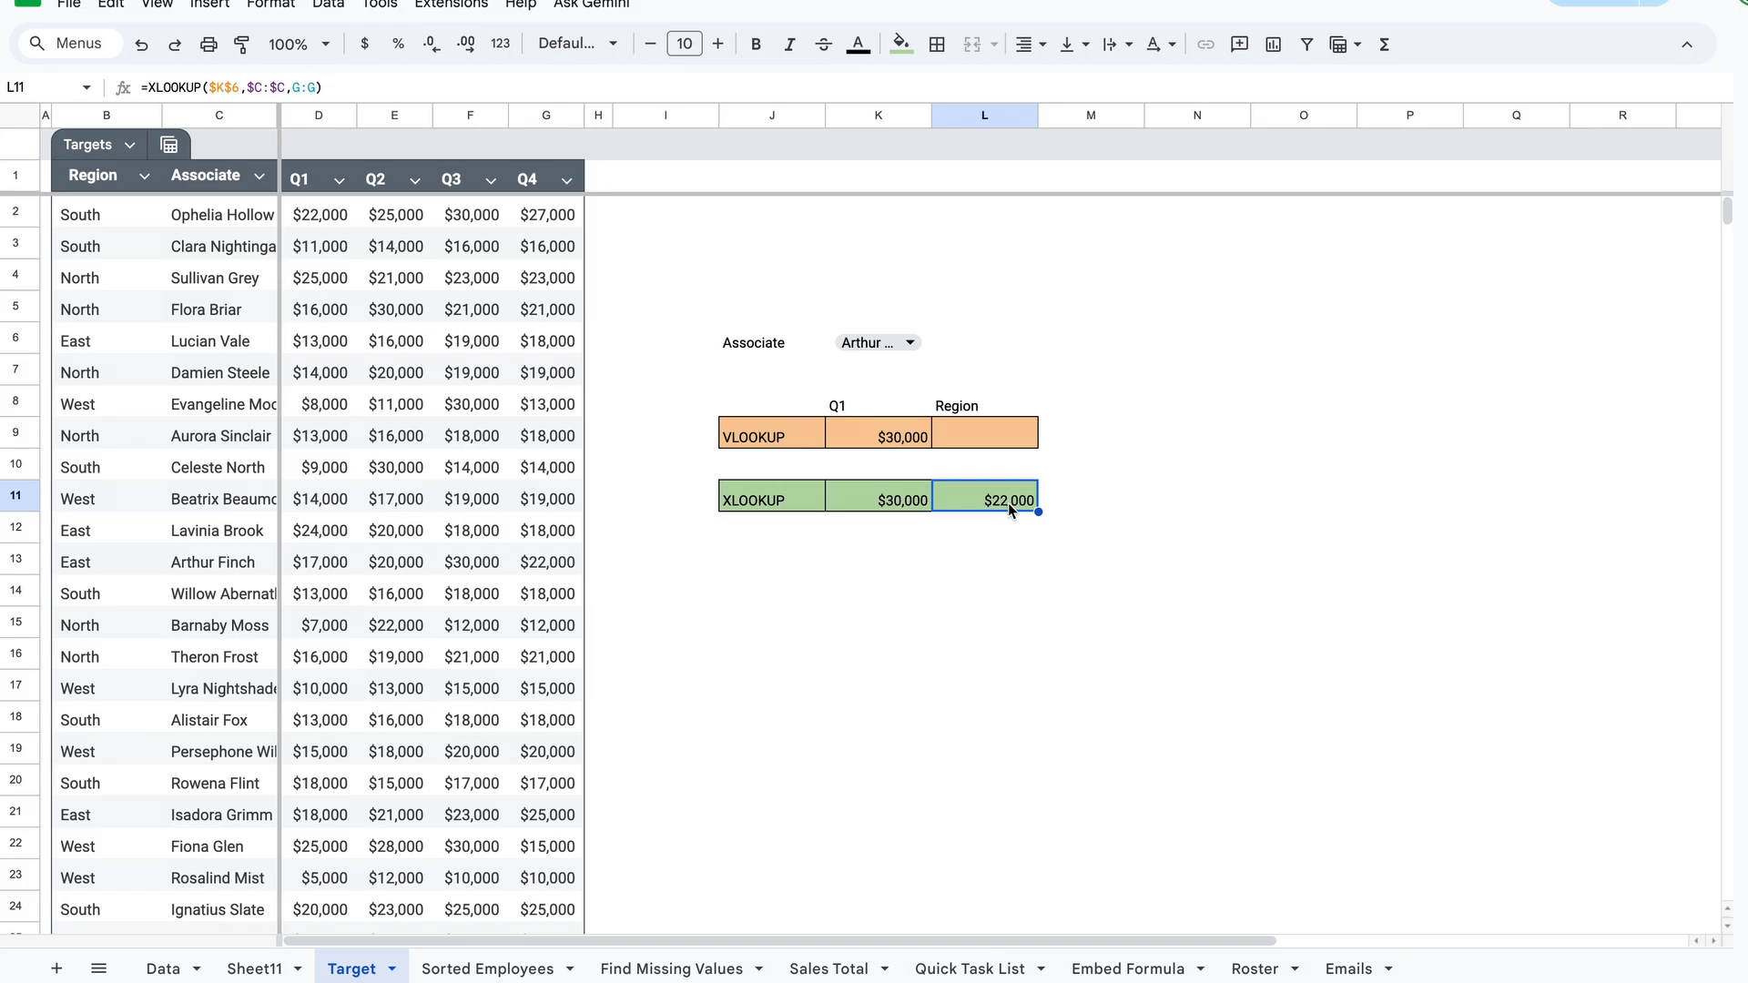
- Set the Associate dropdown in K6 to the associate listed in table row 2 and check the XLOOKUP formula in L11
{"action": "left_click", "coordinate": [910, 342]}
{"action": "scroll", "coordinate": [889, 719], "scroll_direction": "down", "scroll_amount": 1}
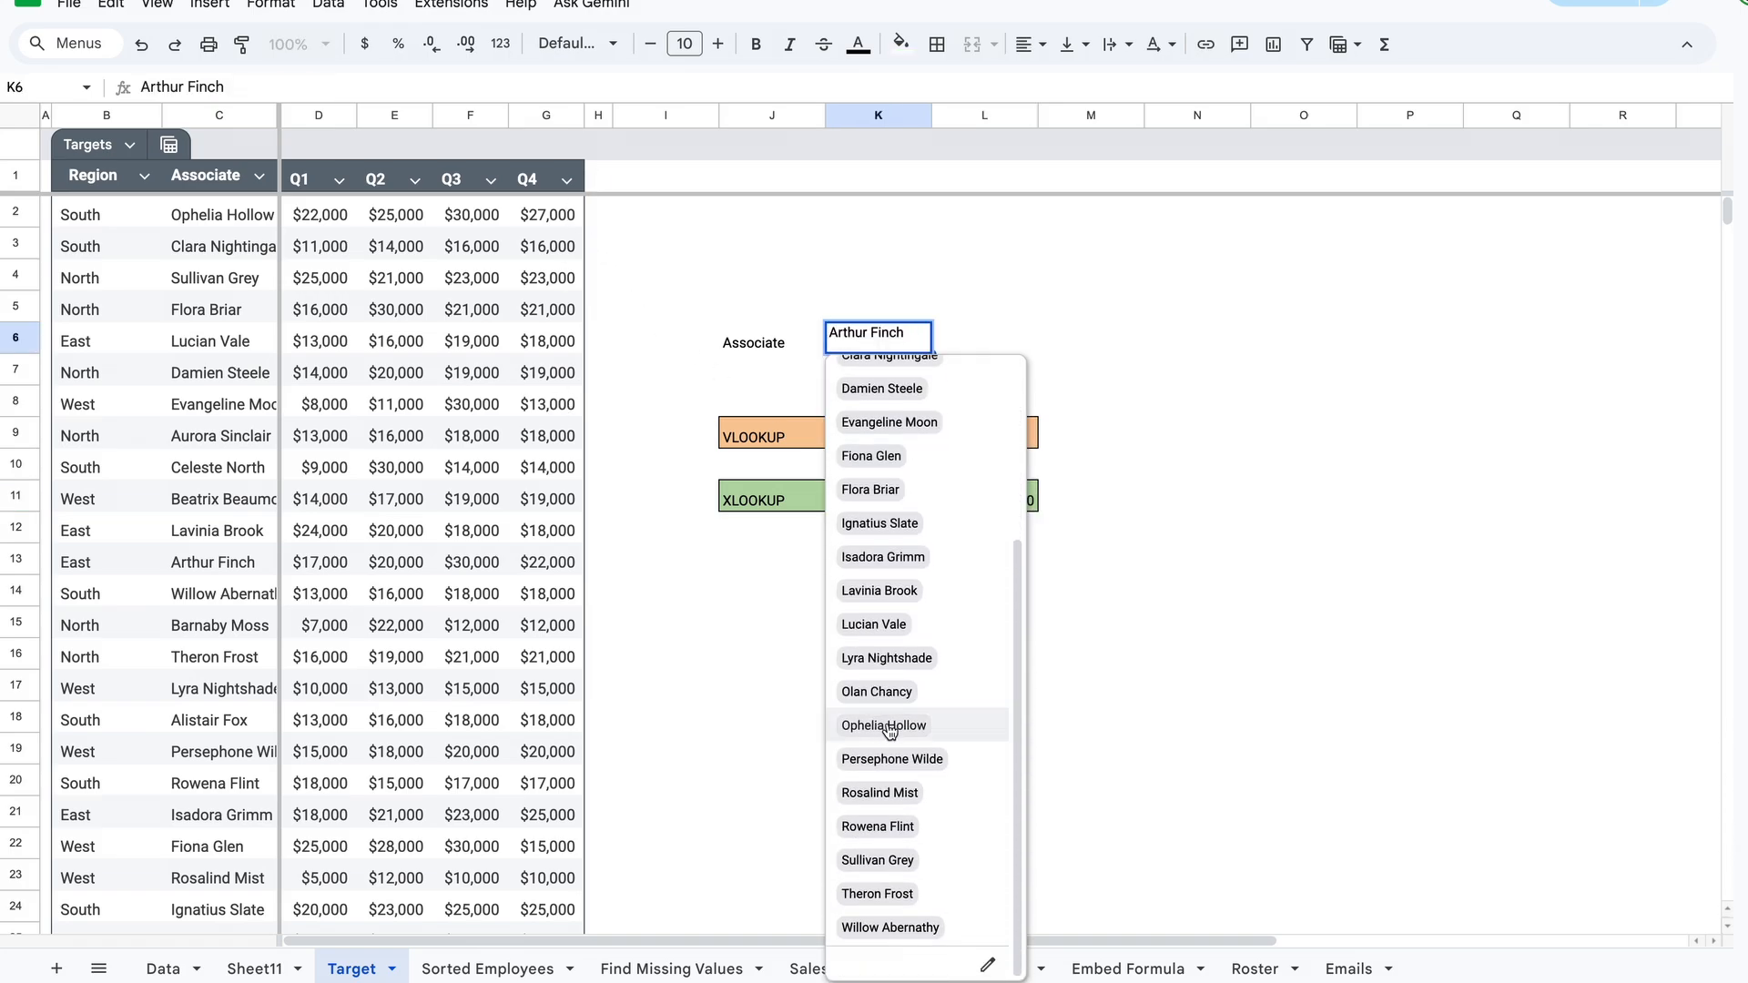
{"action": "left_click", "coordinate": [888, 727]}
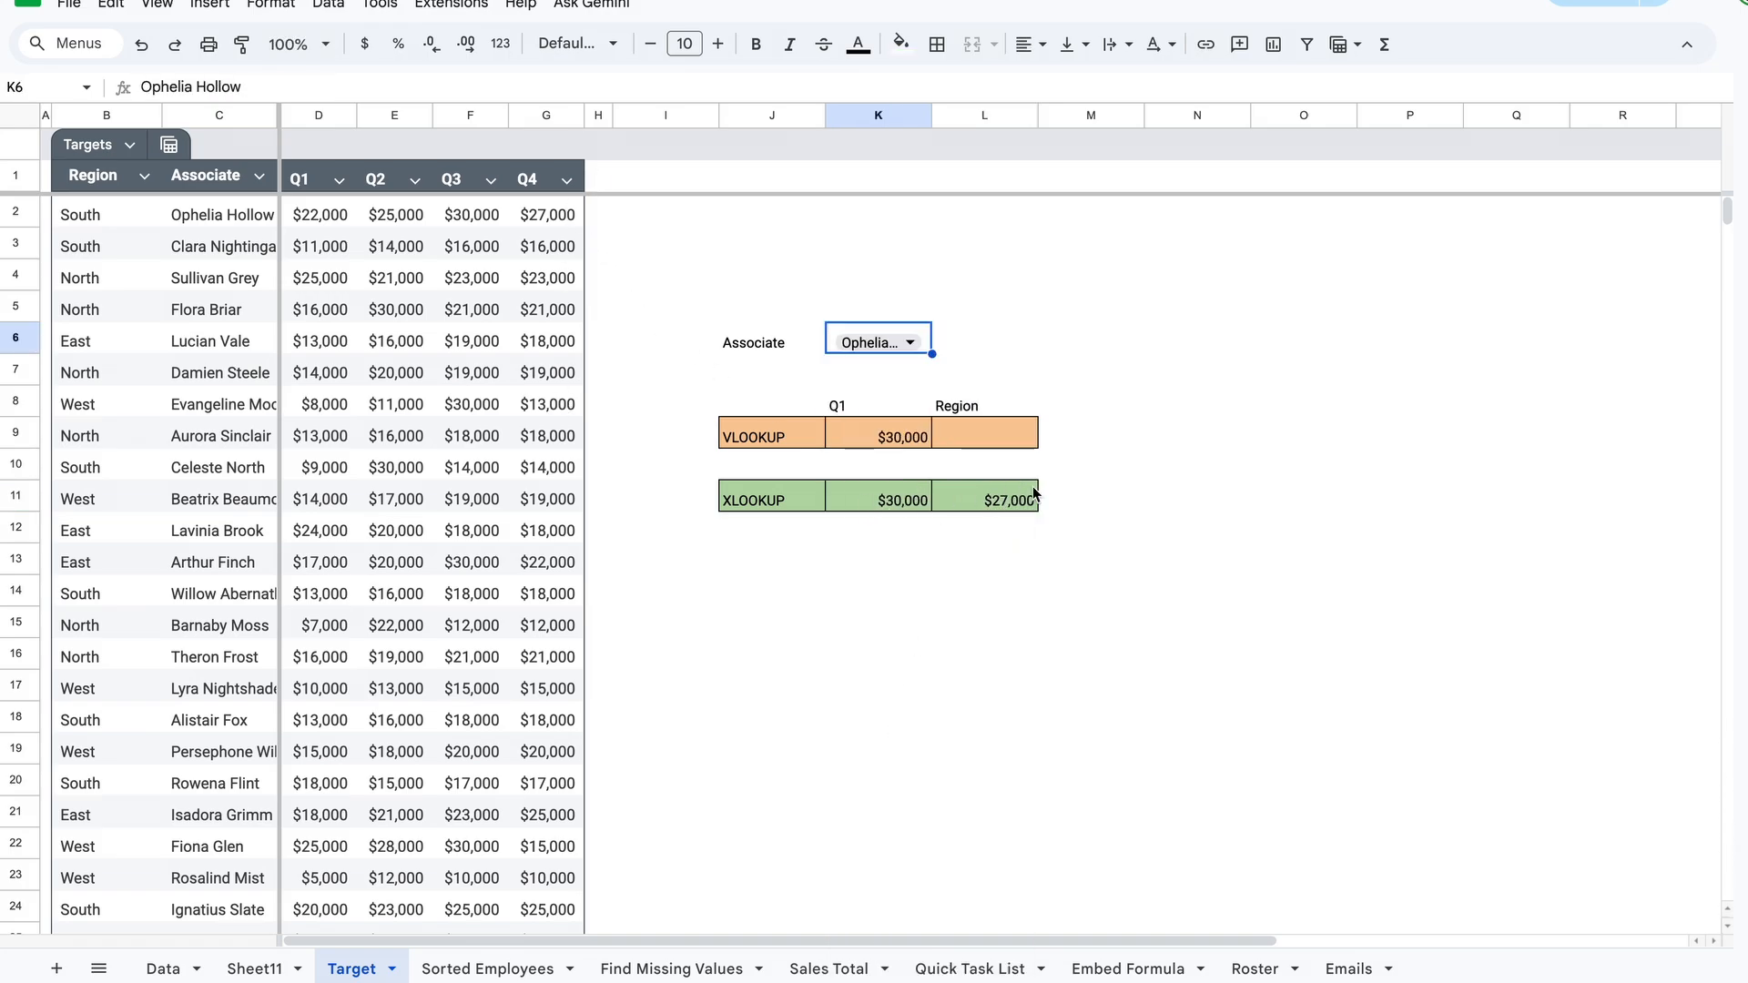
{"action": "left_click", "coordinate": [922, 499]}
{"action": "left_click", "coordinate": [999, 496]}
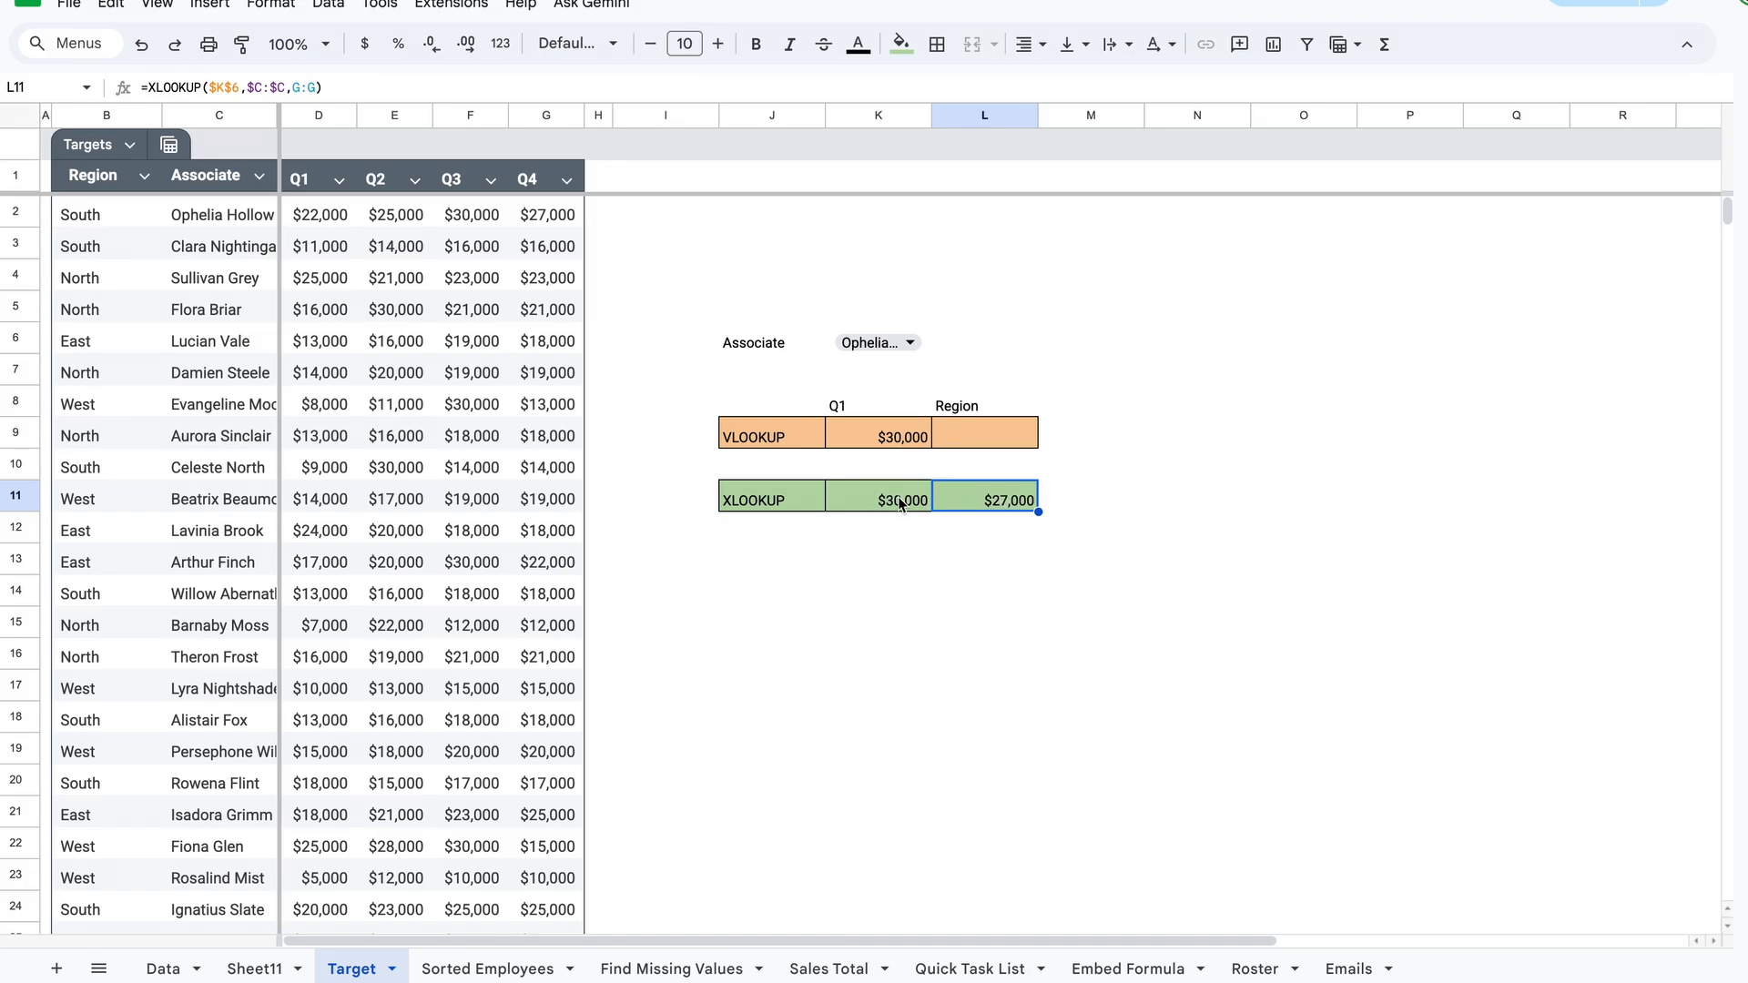
- Make the search key and range of the VLOOKUP formula in K9 absolute as $K$6 and $C:$G
{"action": "left_click", "coordinate": [906, 435]}
{"action": "left_click", "coordinate": [256, 87]}
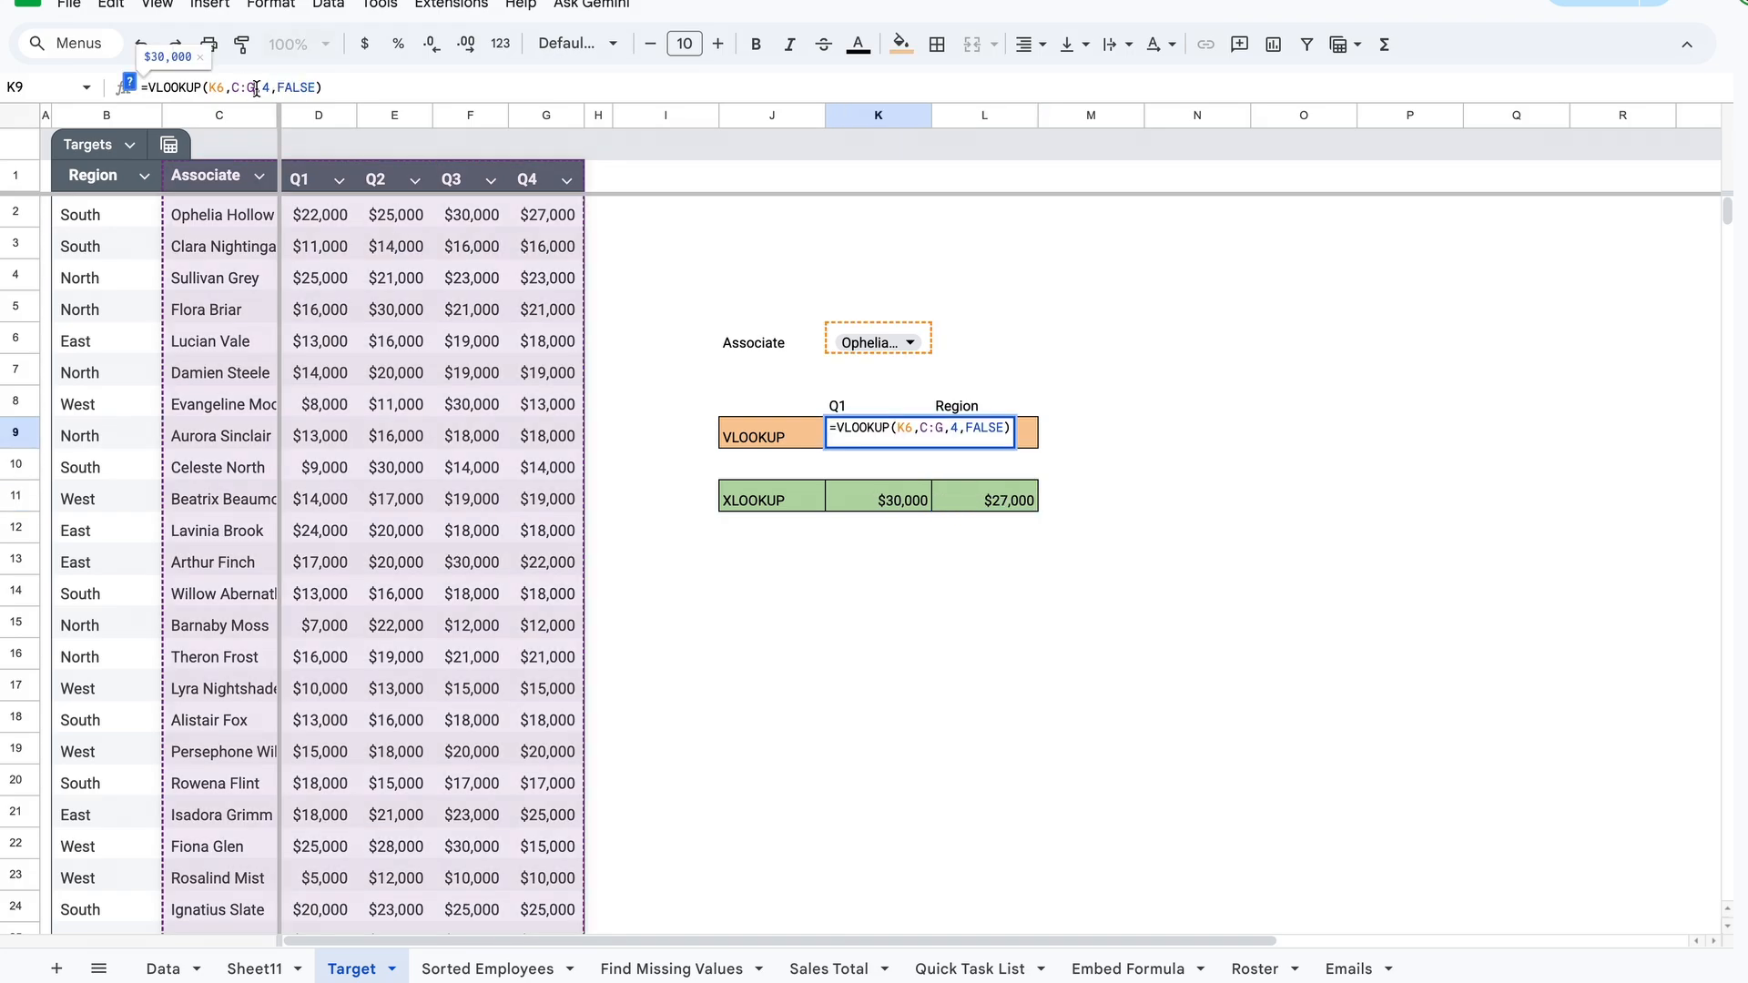
{"action": "key", "text": "F4"}
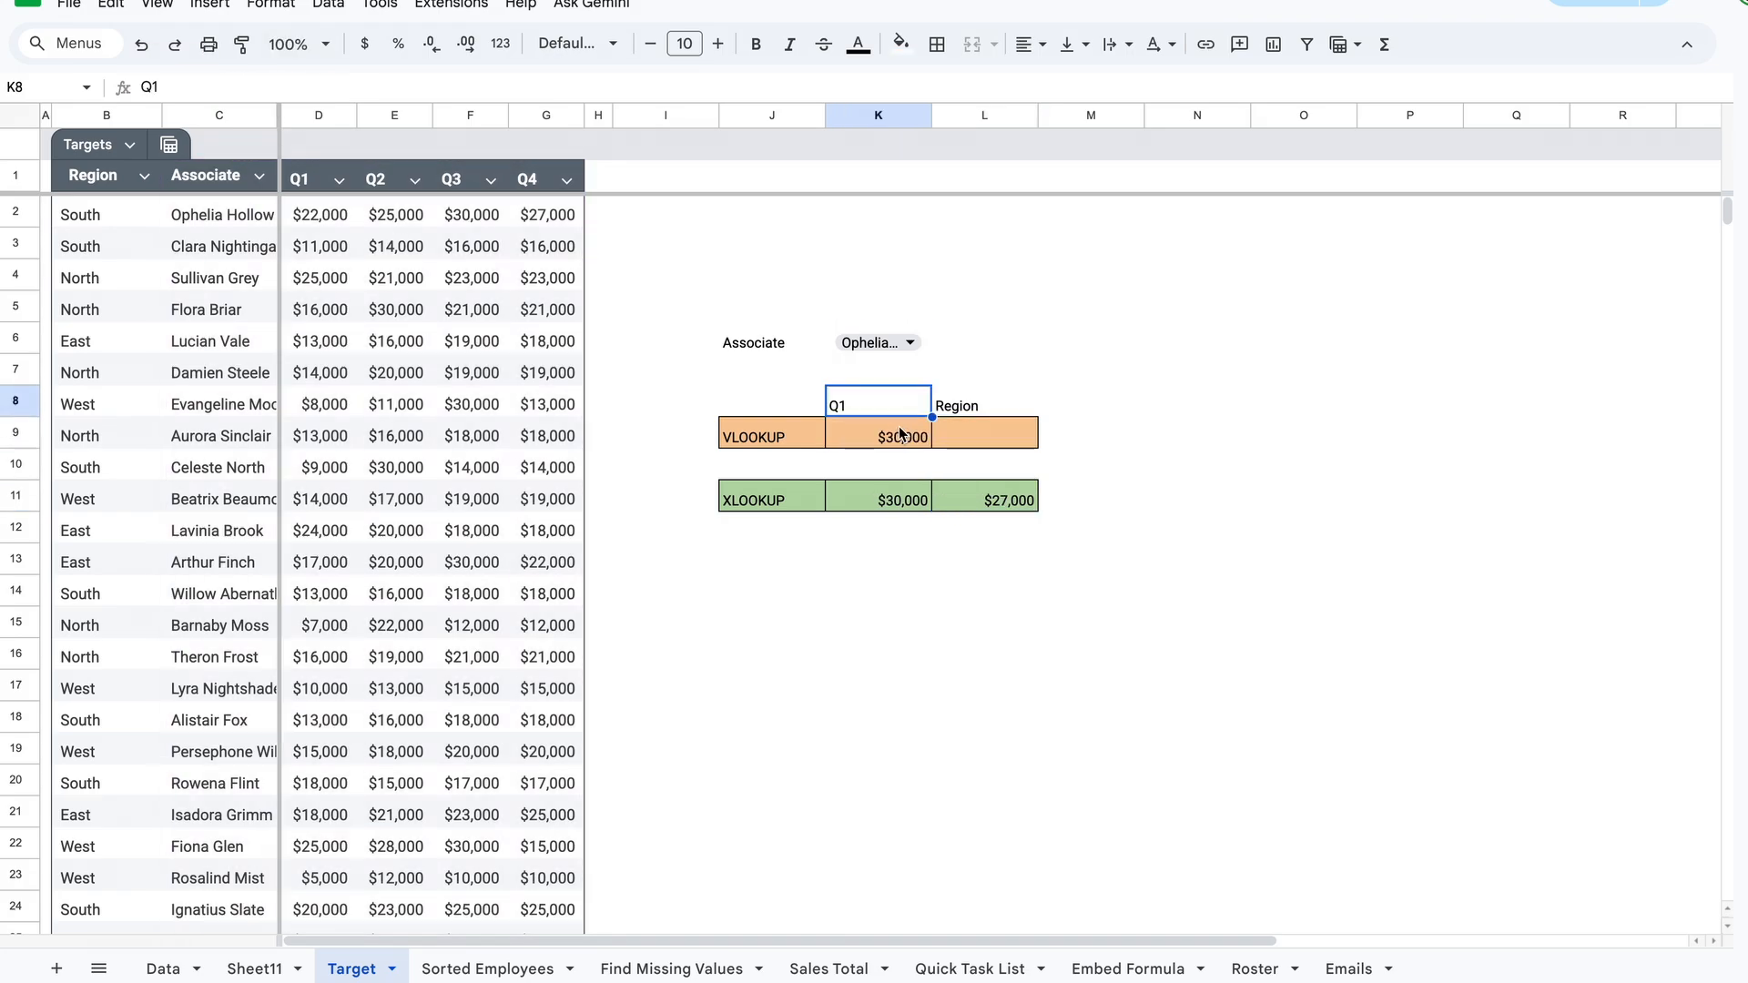
{"action": "left_click", "coordinate": [905, 434]}
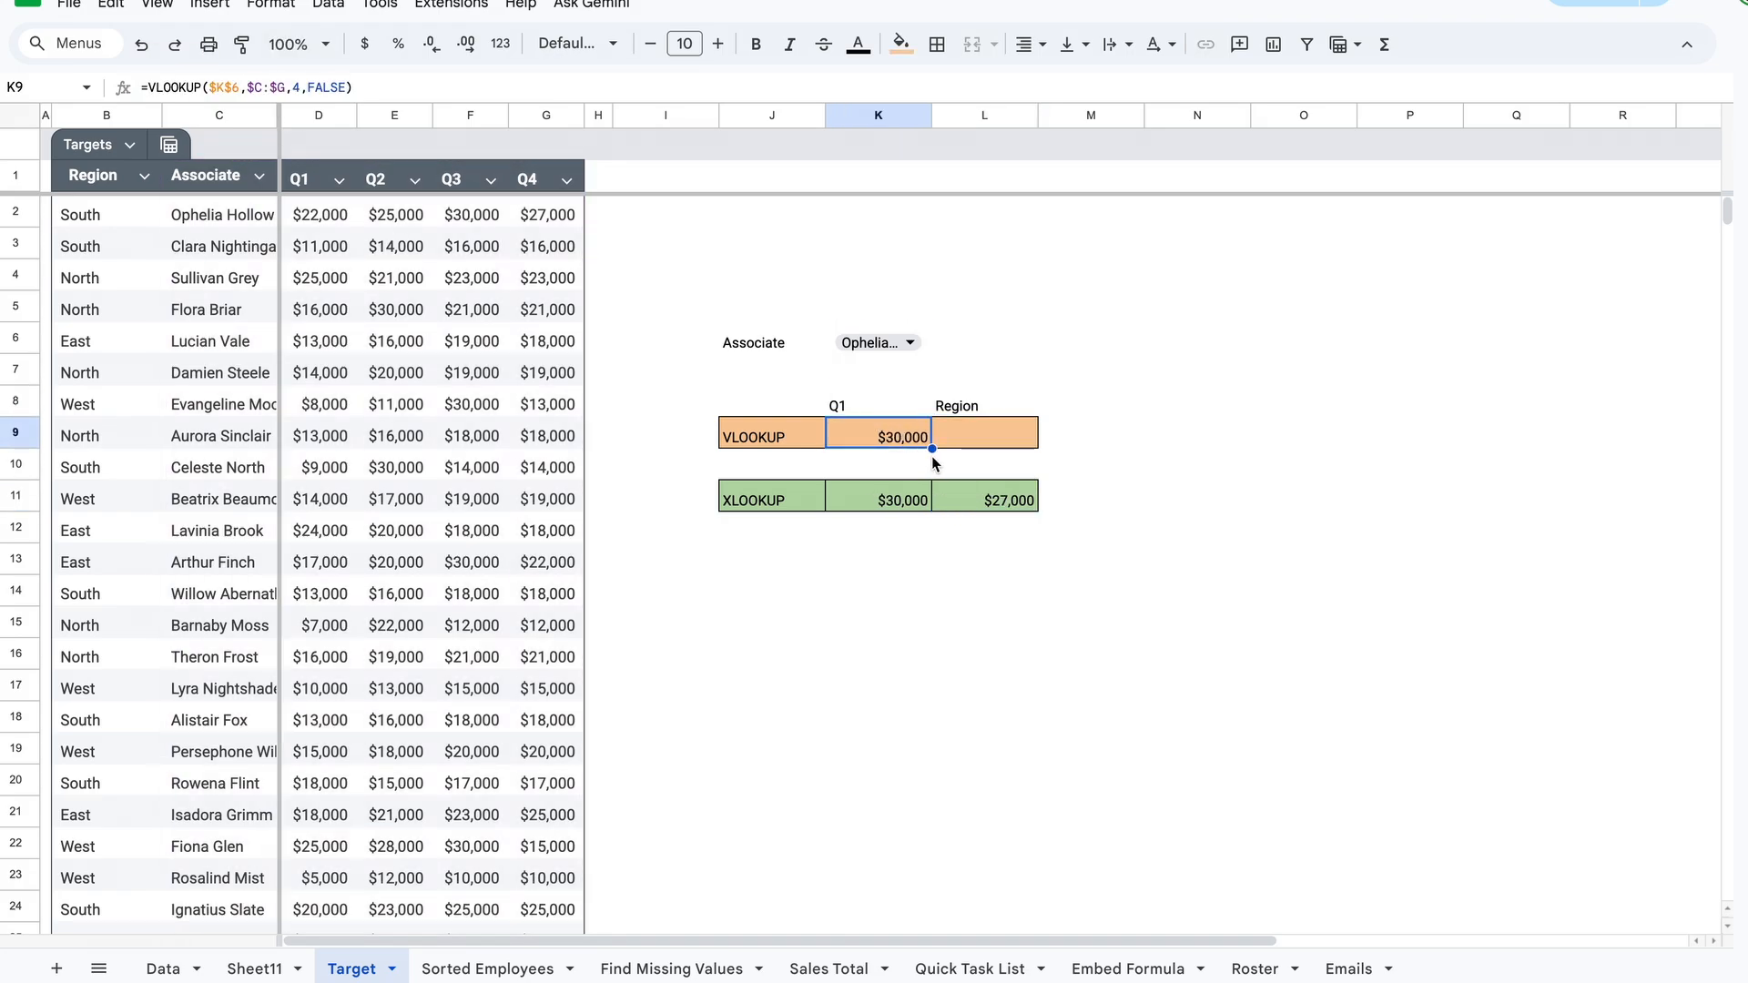
- Copy the VLOOKUP formula from K9 into L9 and set its column index to 5
{"action": "left_click_drag", "start_coordinate": [932, 445], "coordinate": [1009, 440]}
{"action": "left_click", "coordinate": [1007, 439]}
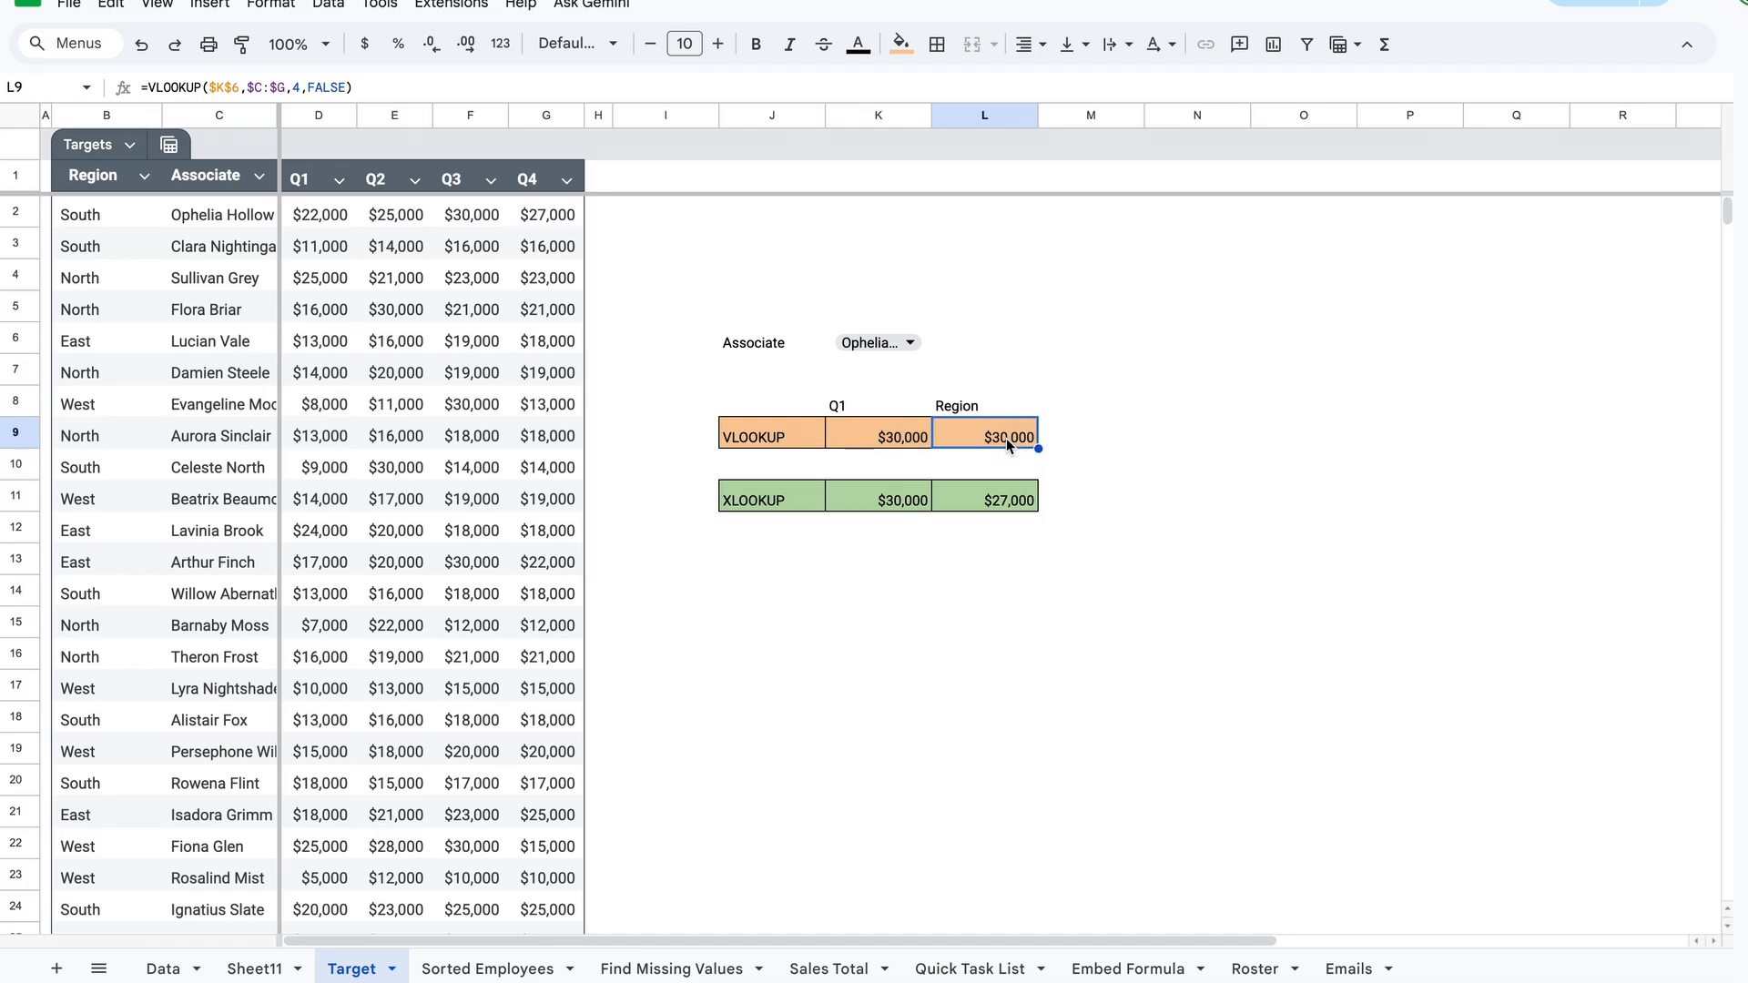
{"action": "left_click", "coordinate": [300, 88]}
{"action": "key", "text": "BackSpace"}
{"action": "type", "text": "5"}
{"action": "key", "text": "Return"}
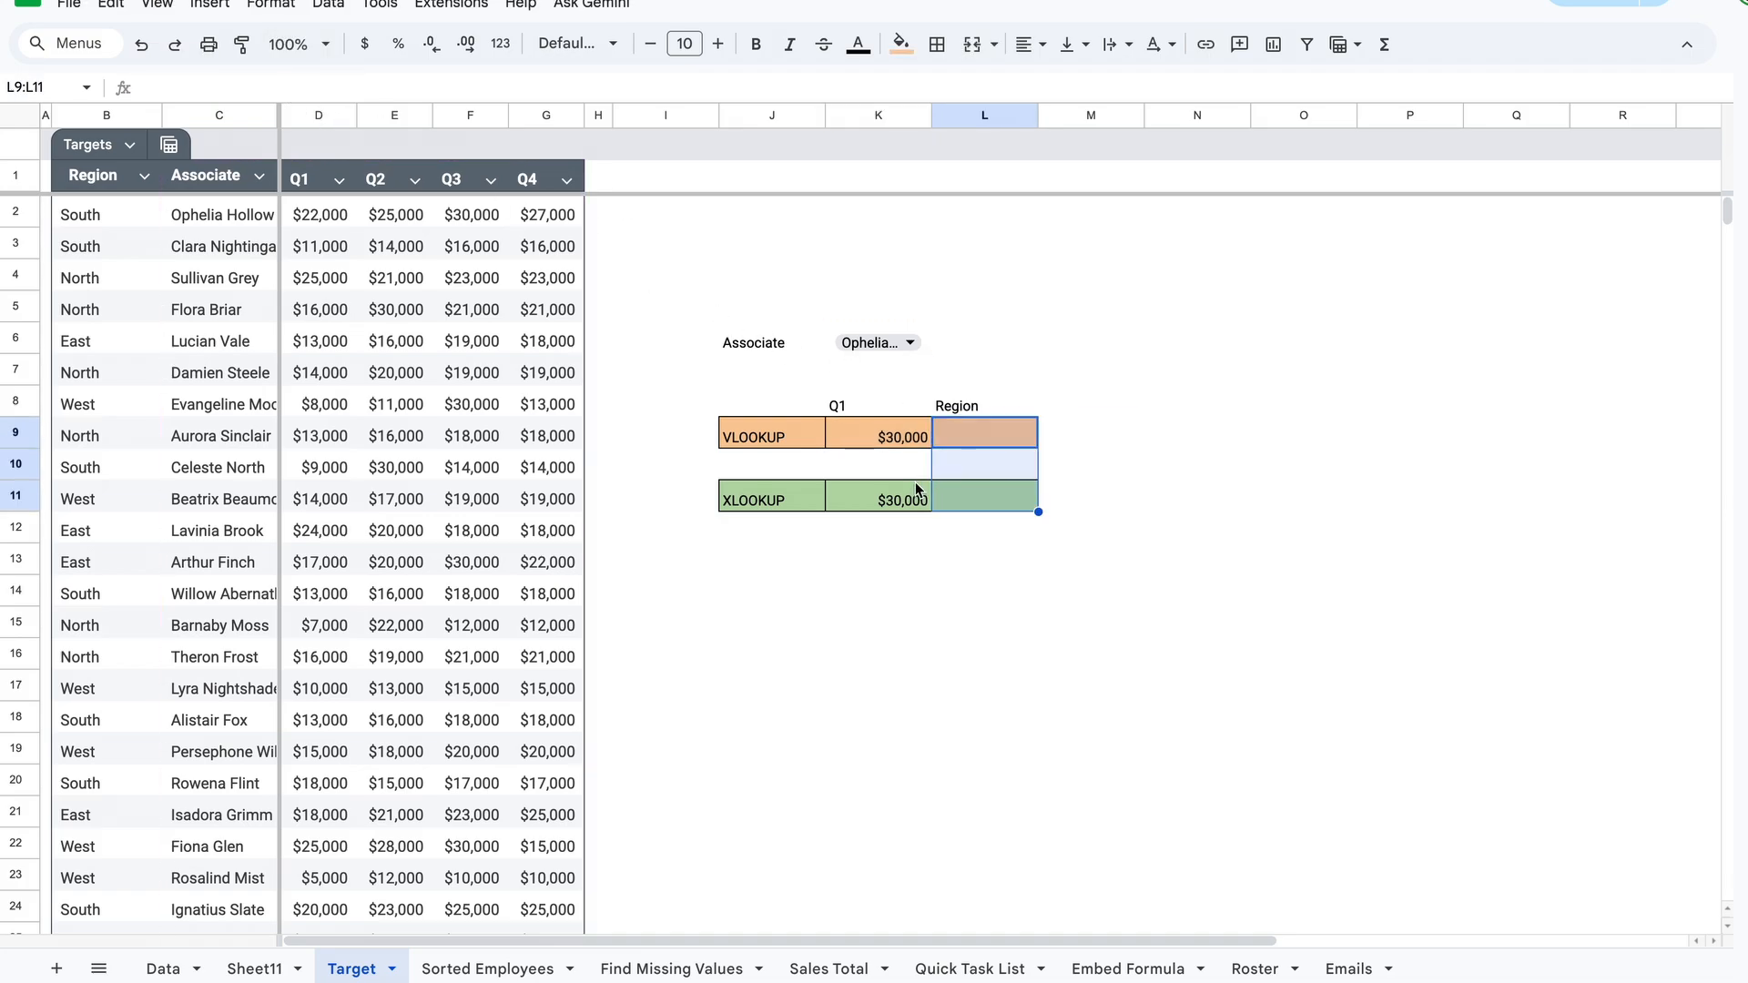
- Set the Associate dropdown in K6 to the listed associate who is missing from the Targets table
{"action": "left_click", "coordinate": [907, 498]}
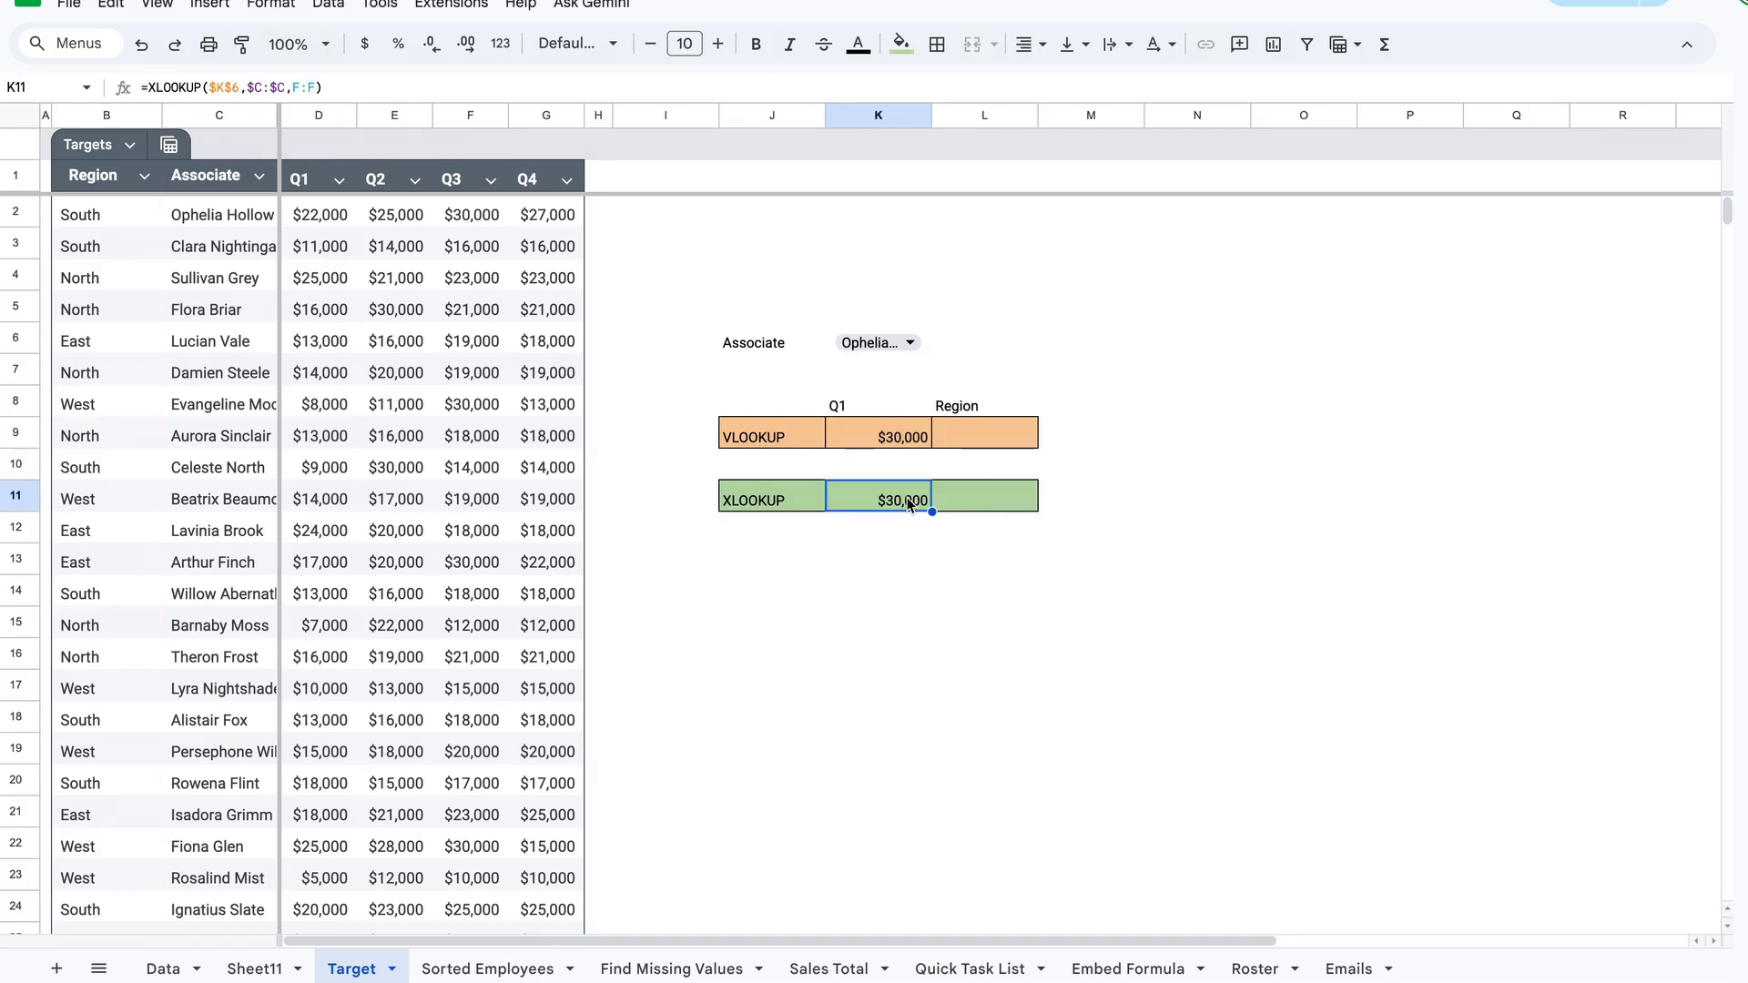
{"action": "left_click", "coordinate": [911, 436]}
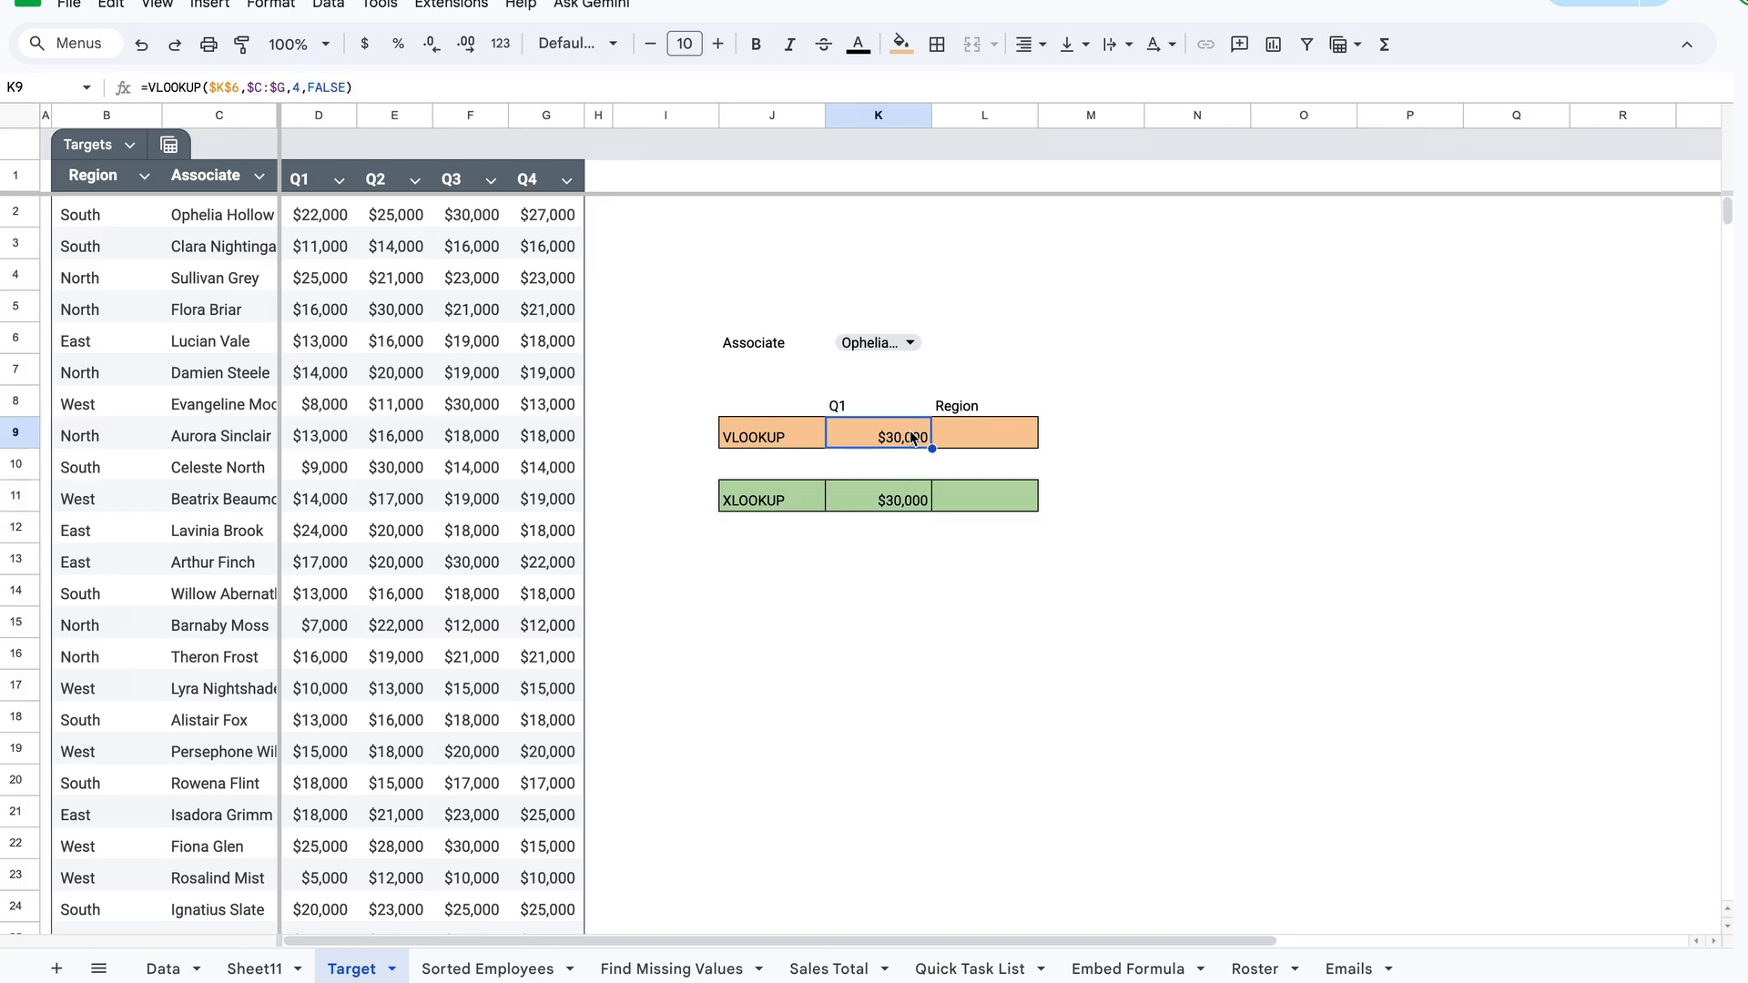
{"action": "left_click", "coordinate": [910, 344]}
{"action": "scroll", "coordinate": [884, 642], "scroll_direction": "down", "scroll_amount": 3}
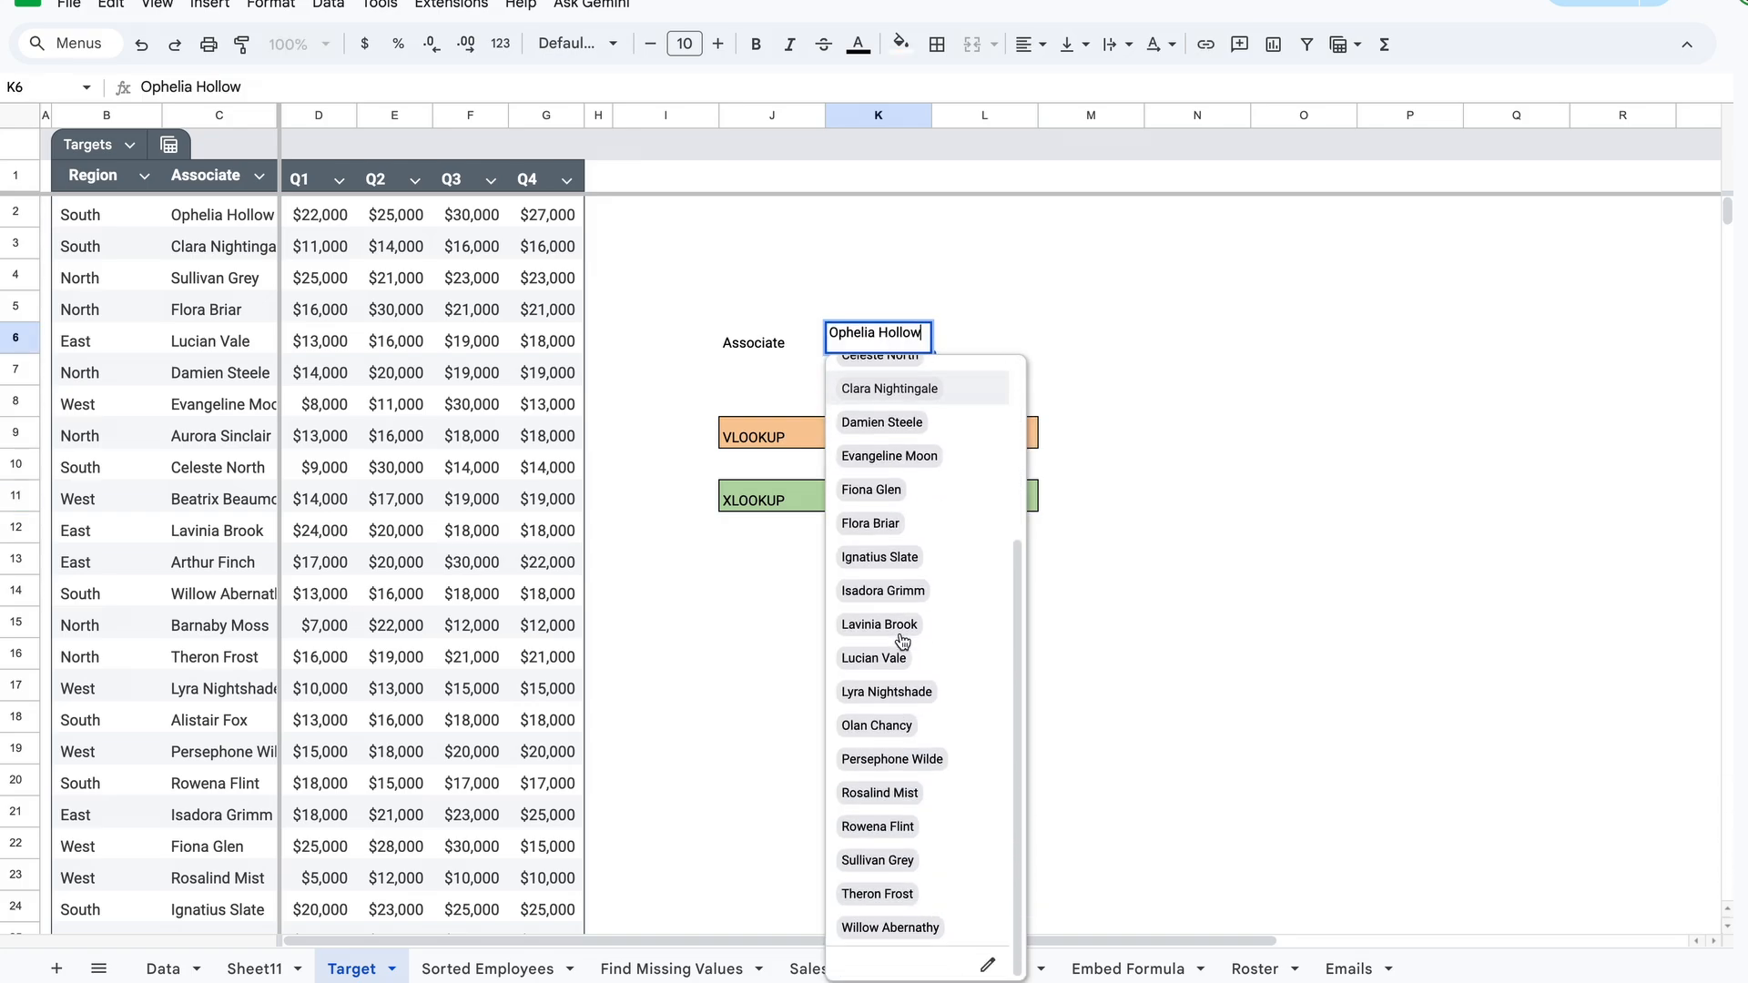
{"action": "left_click", "coordinate": [876, 725]}
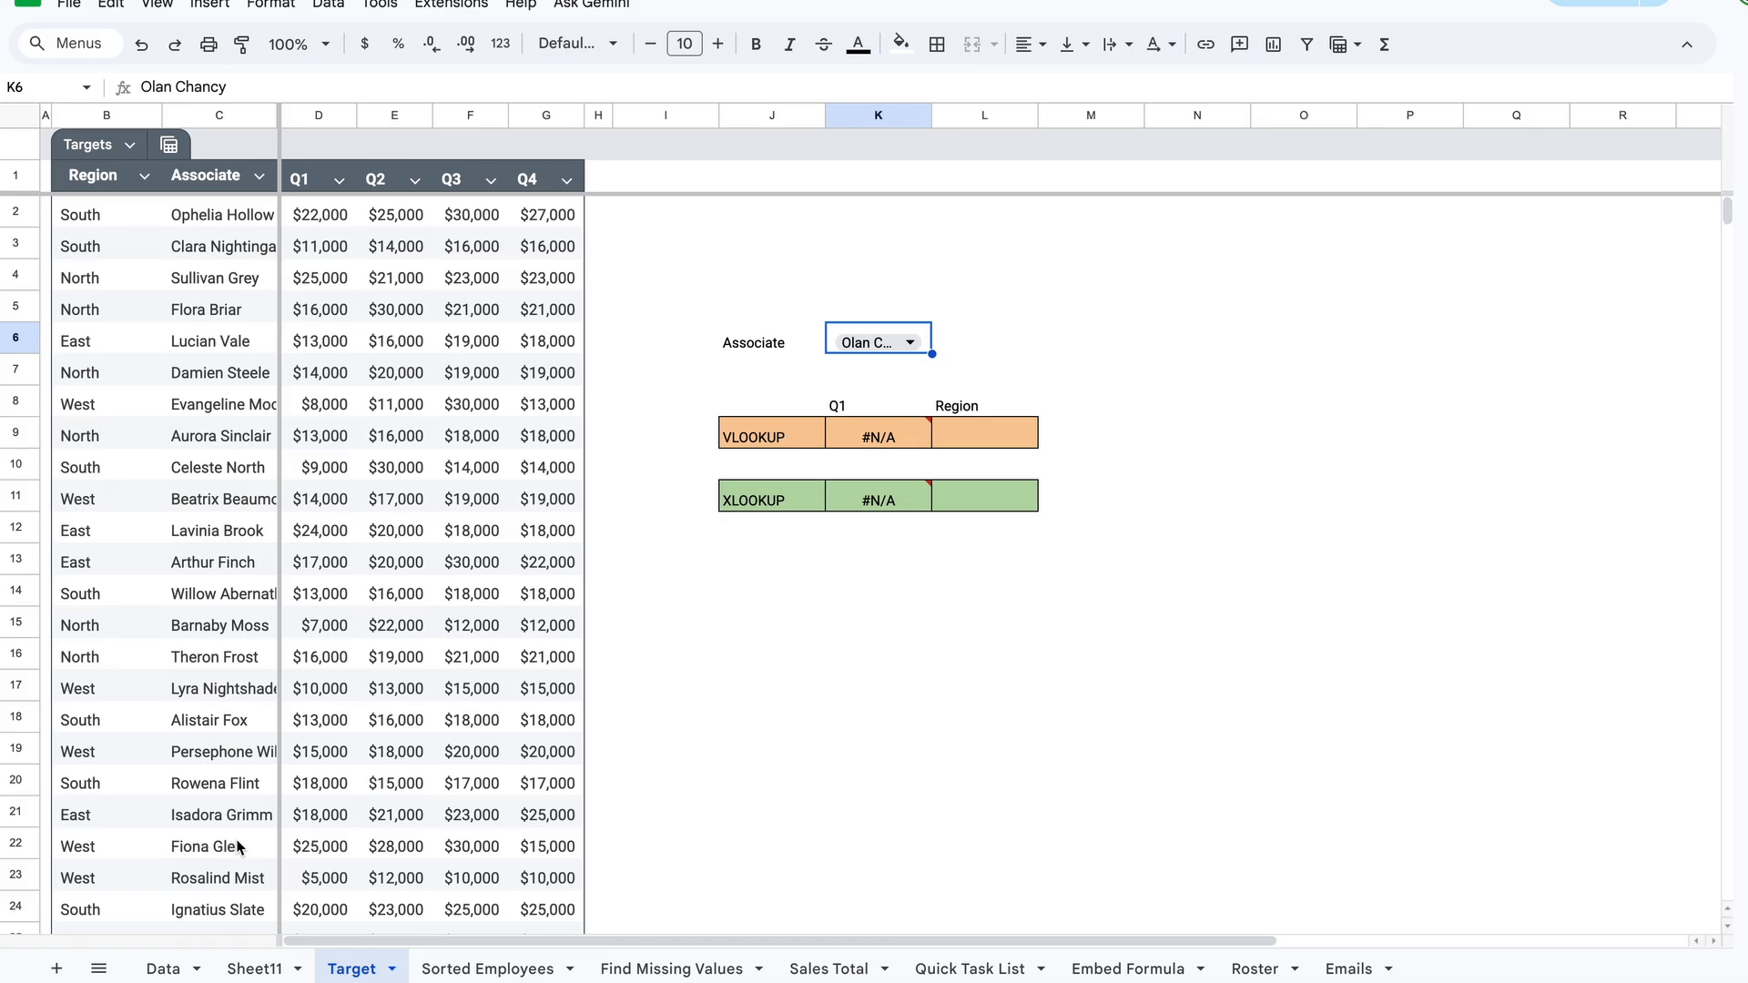
- Add "Not Found" as the missing value argument of the XLOOKUP formula in K11
{"action": "double_click", "coordinate": [878, 506]}
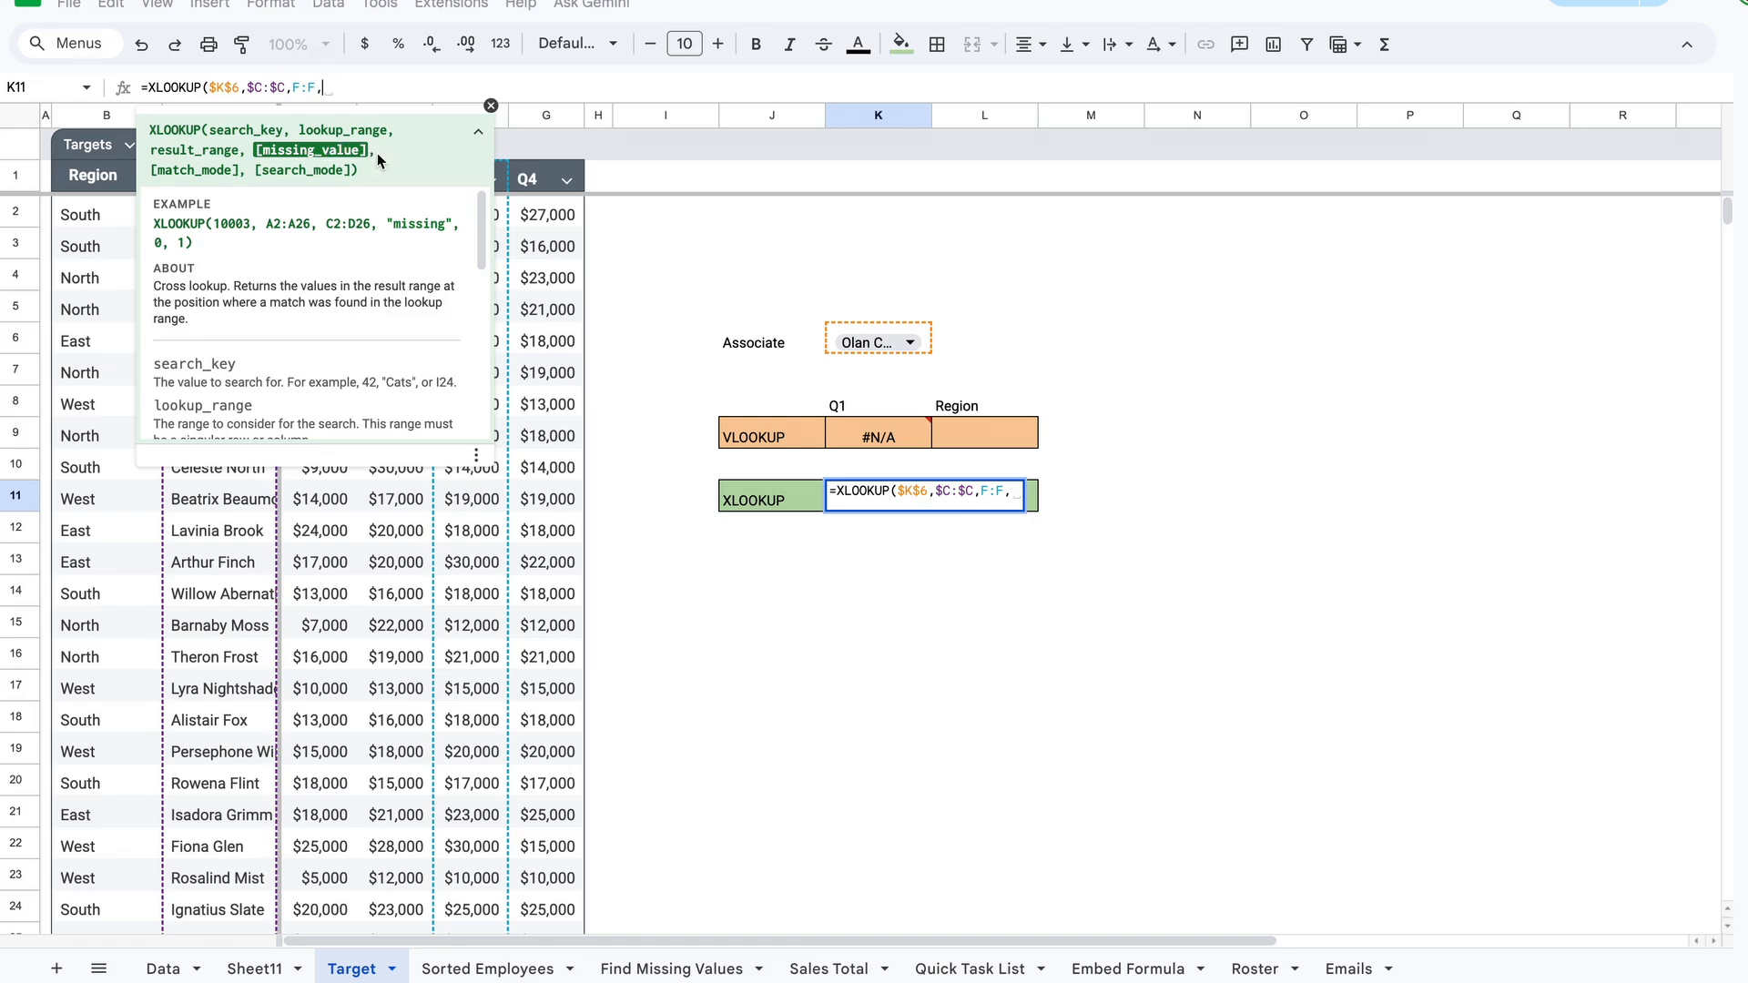
{"action": "key", "text": "Return"}
{"action": "left_click", "coordinate": [860, 484]}
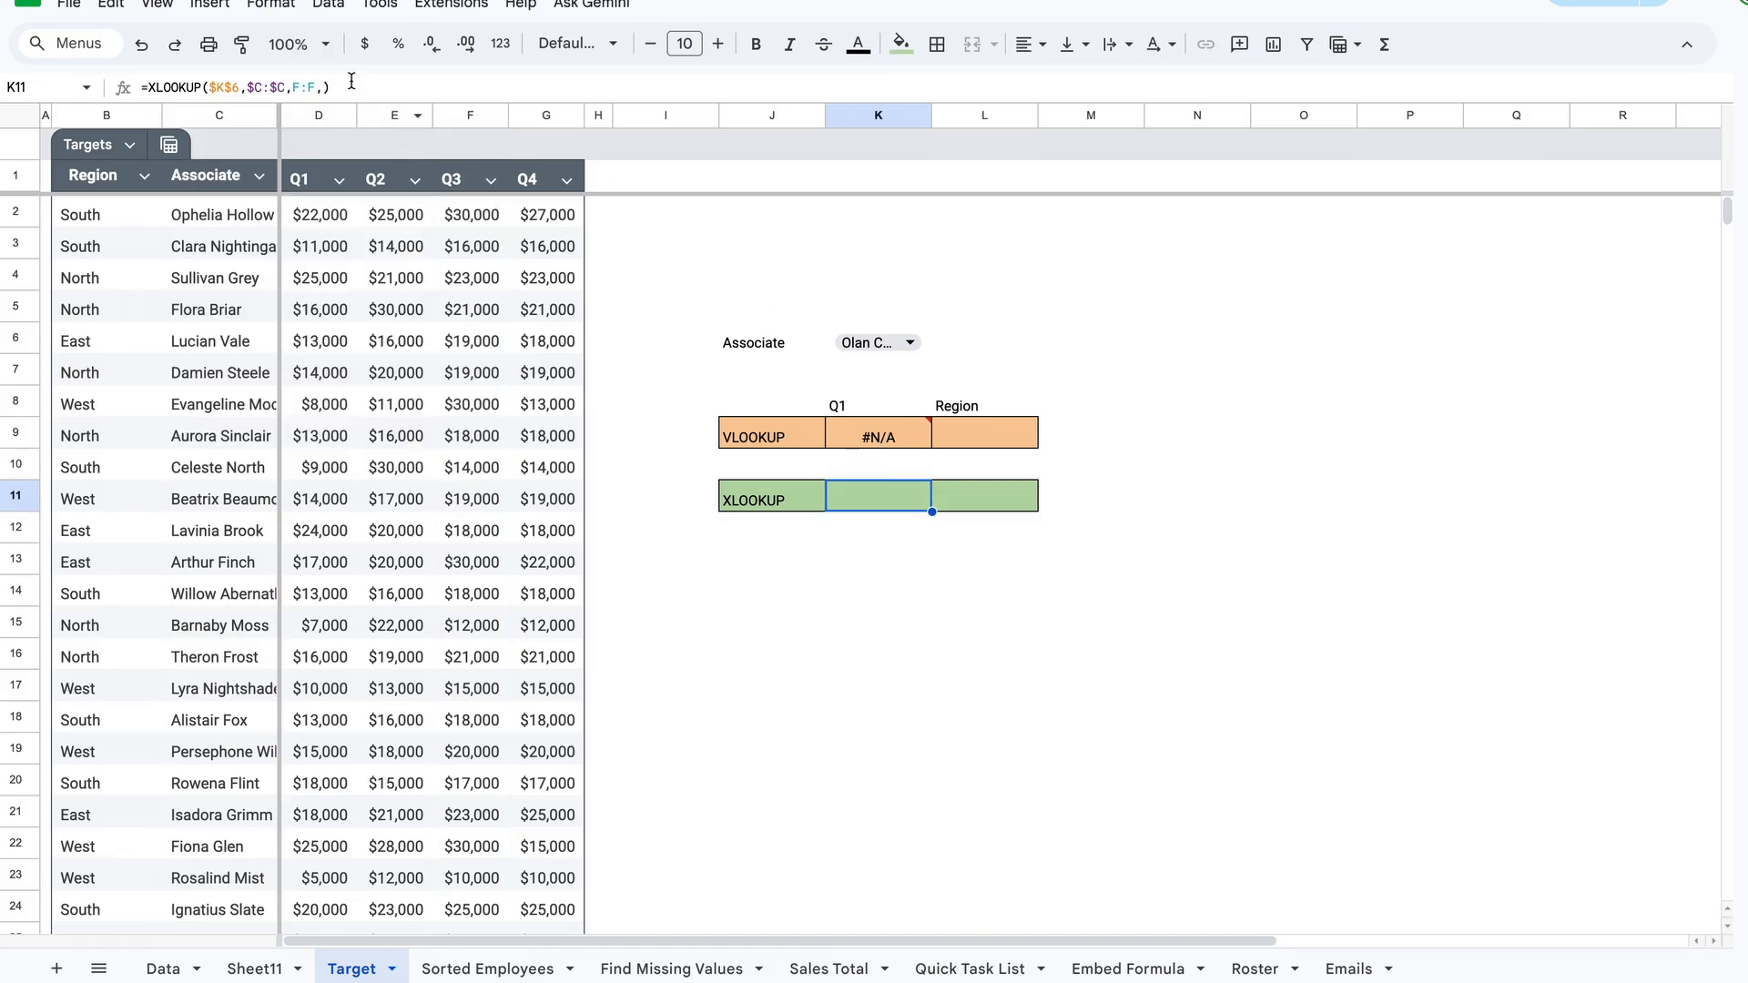
{"action": "left_click", "coordinate": [317, 87]}
{"action": "type", "text": "\"Not Found"}
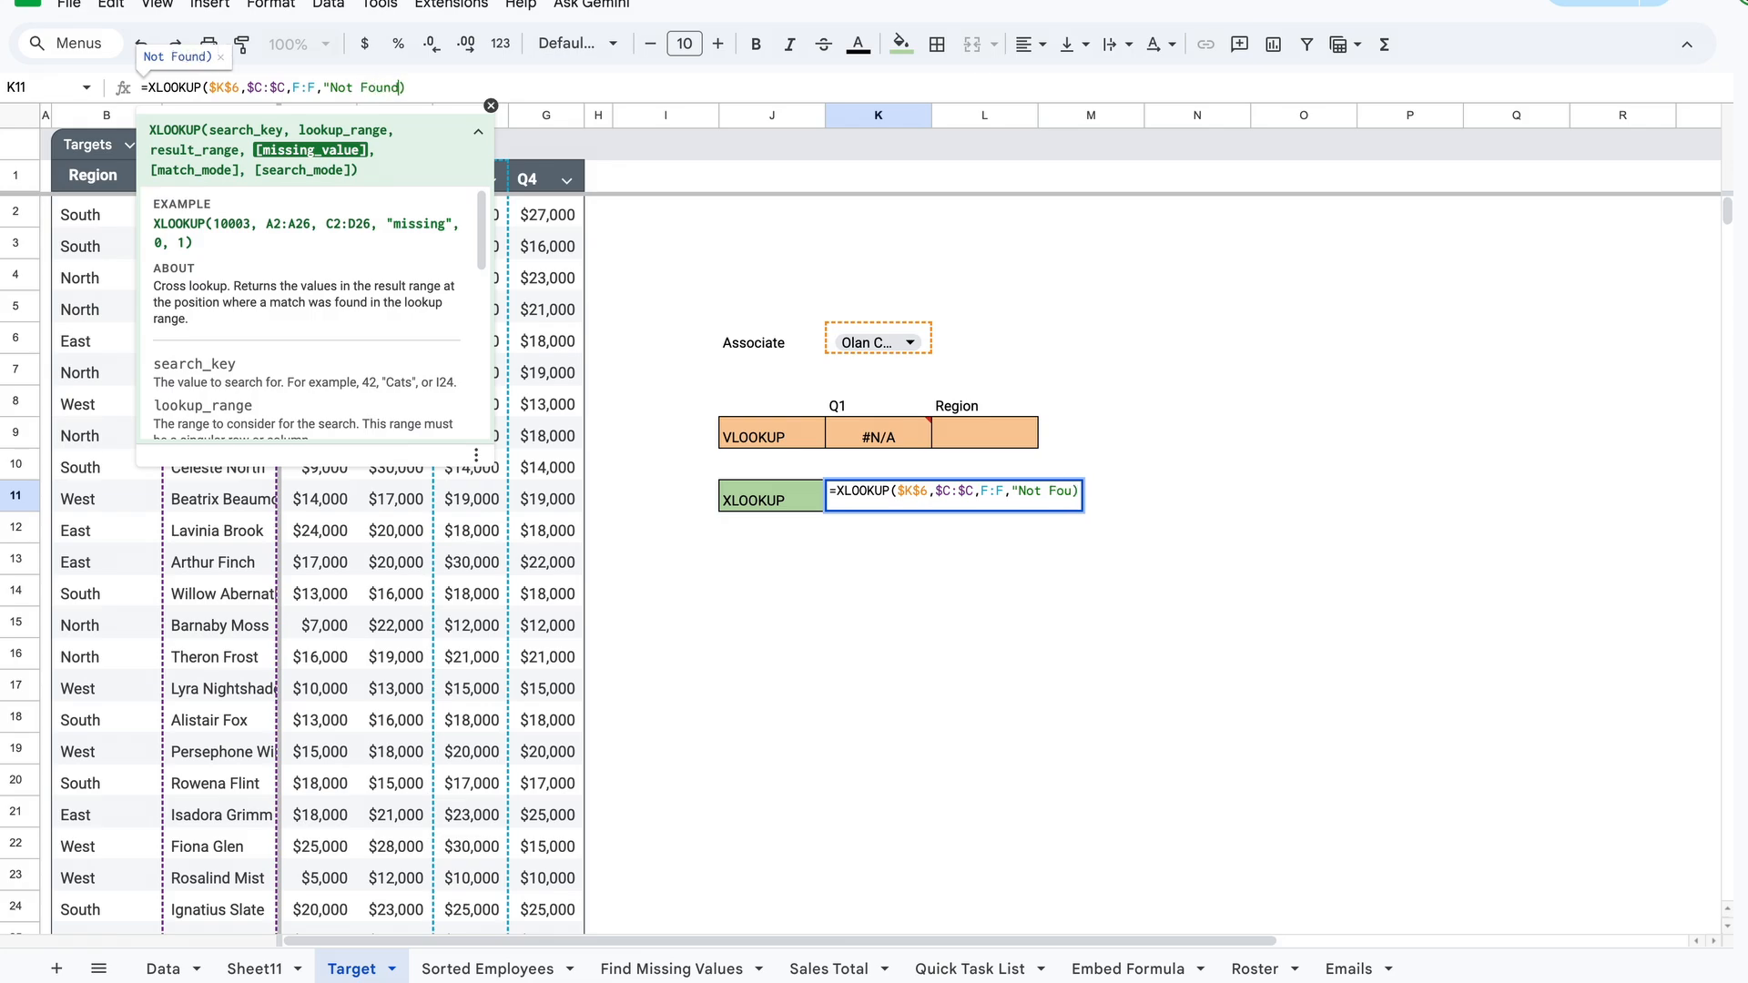
{"action": "type", "text": "\""}
{"action": "key", "text": "Return"}
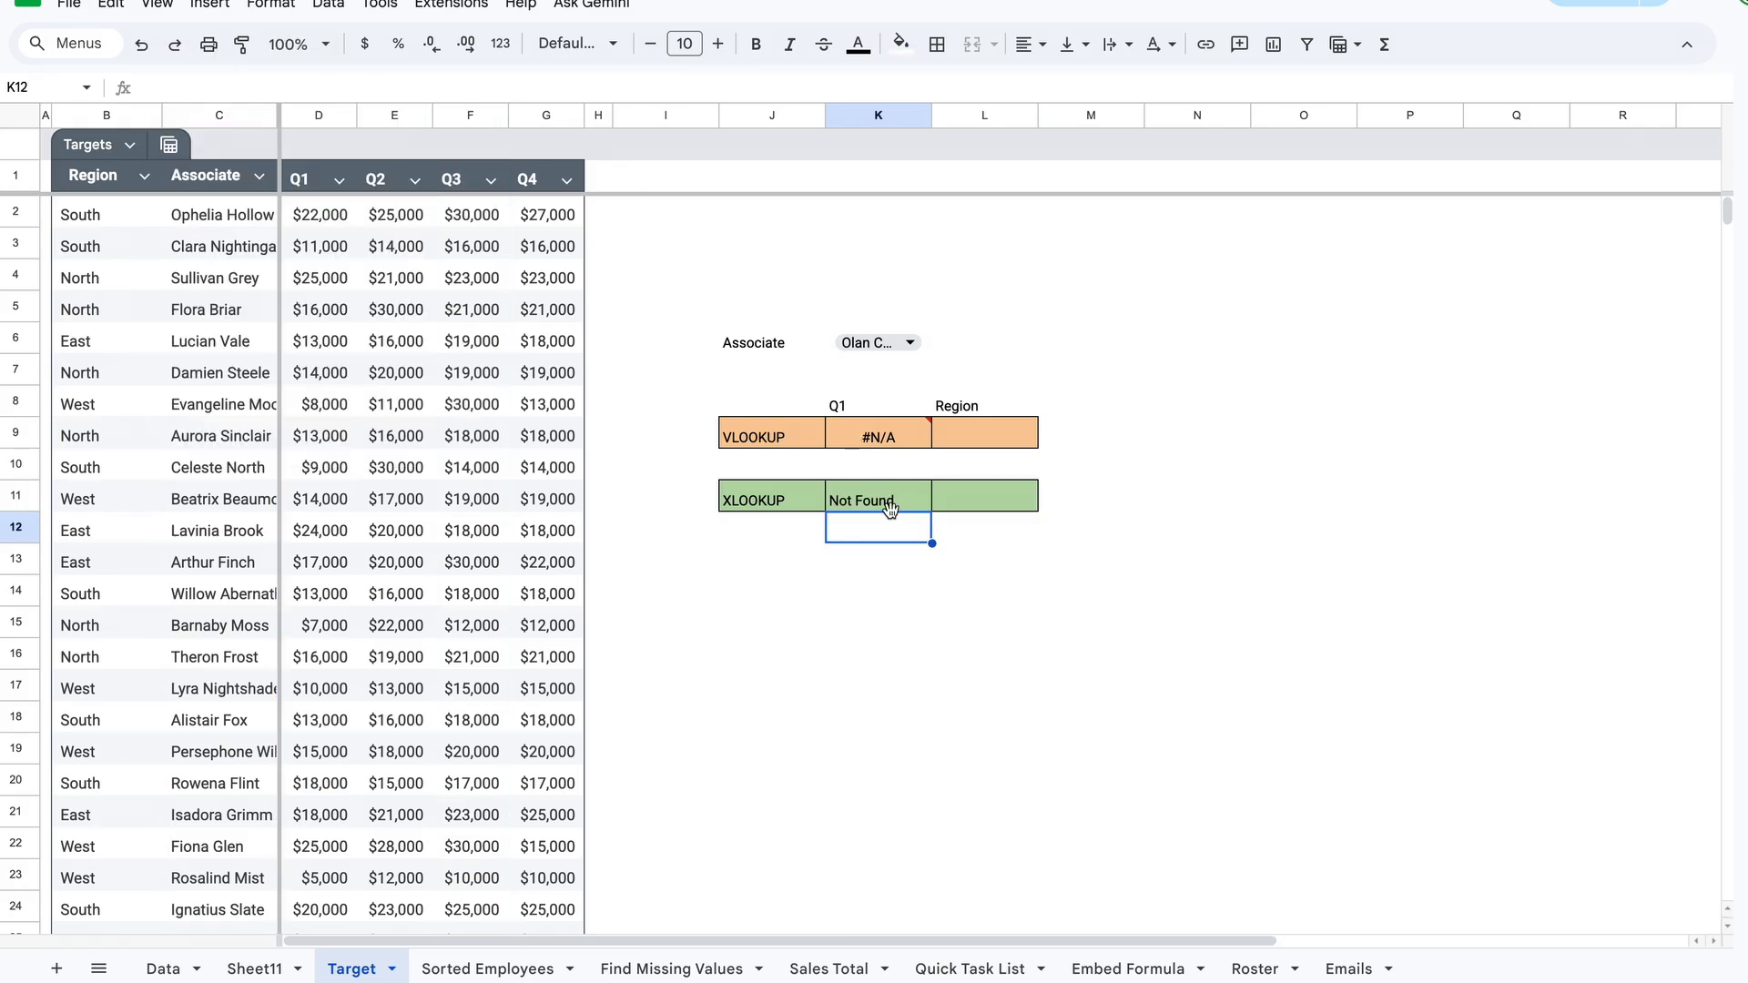
{"action": "left_click", "coordinate": [883, 505]}
- Wrap the VLOOKUP formula in K9 in an IFERROR function
{"action": "left_click", "coordinate": [893, 435]}
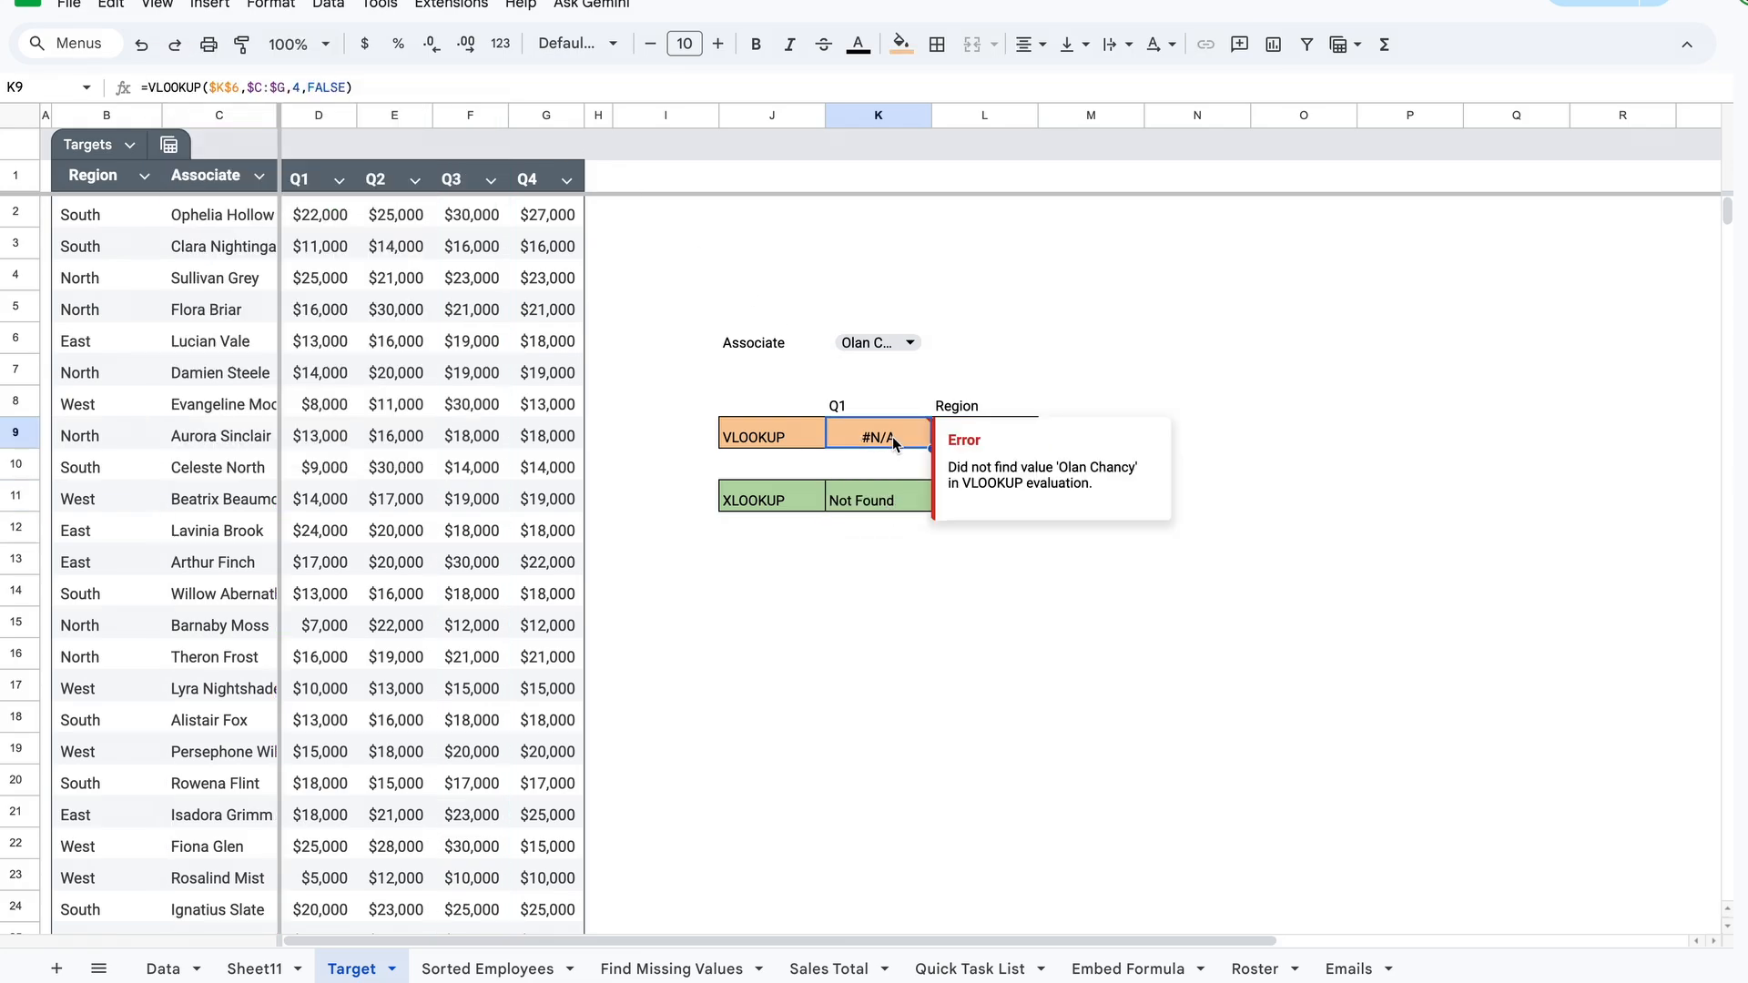
{"action": "left_click", "coordinate": [252, 87]}
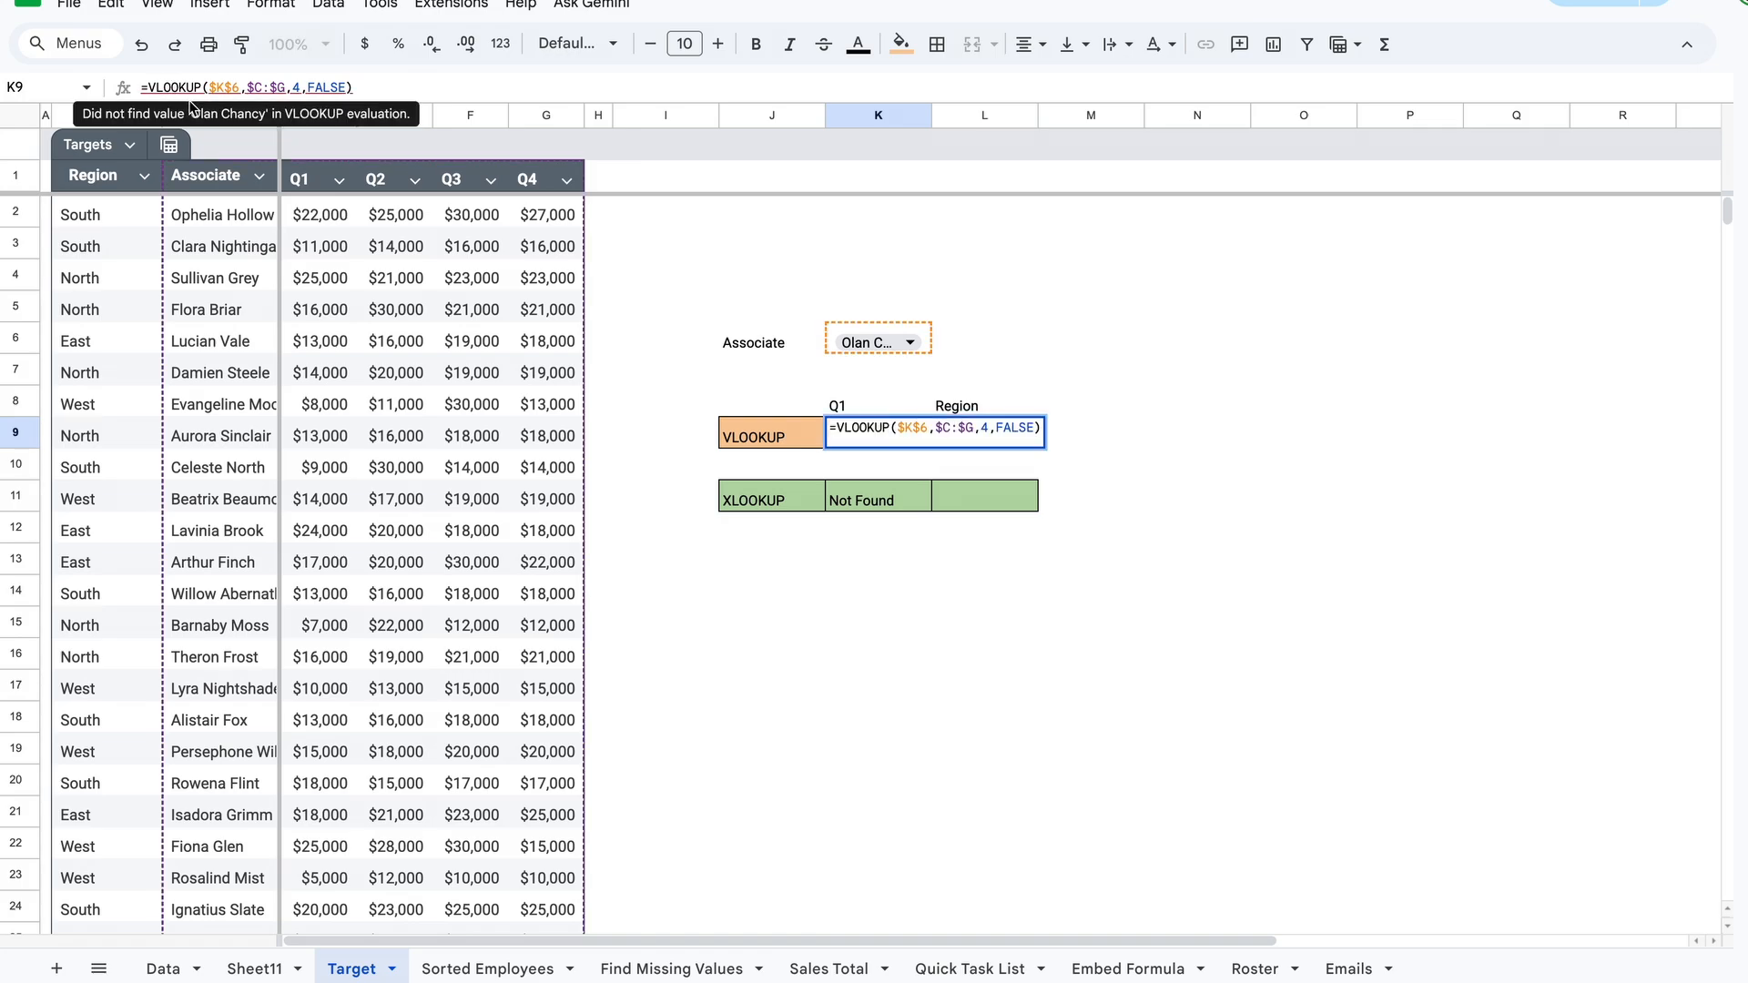
{"action": "left_click", "coordinate": [145, 87]}
{"action": "type", "text": "IFERR"}
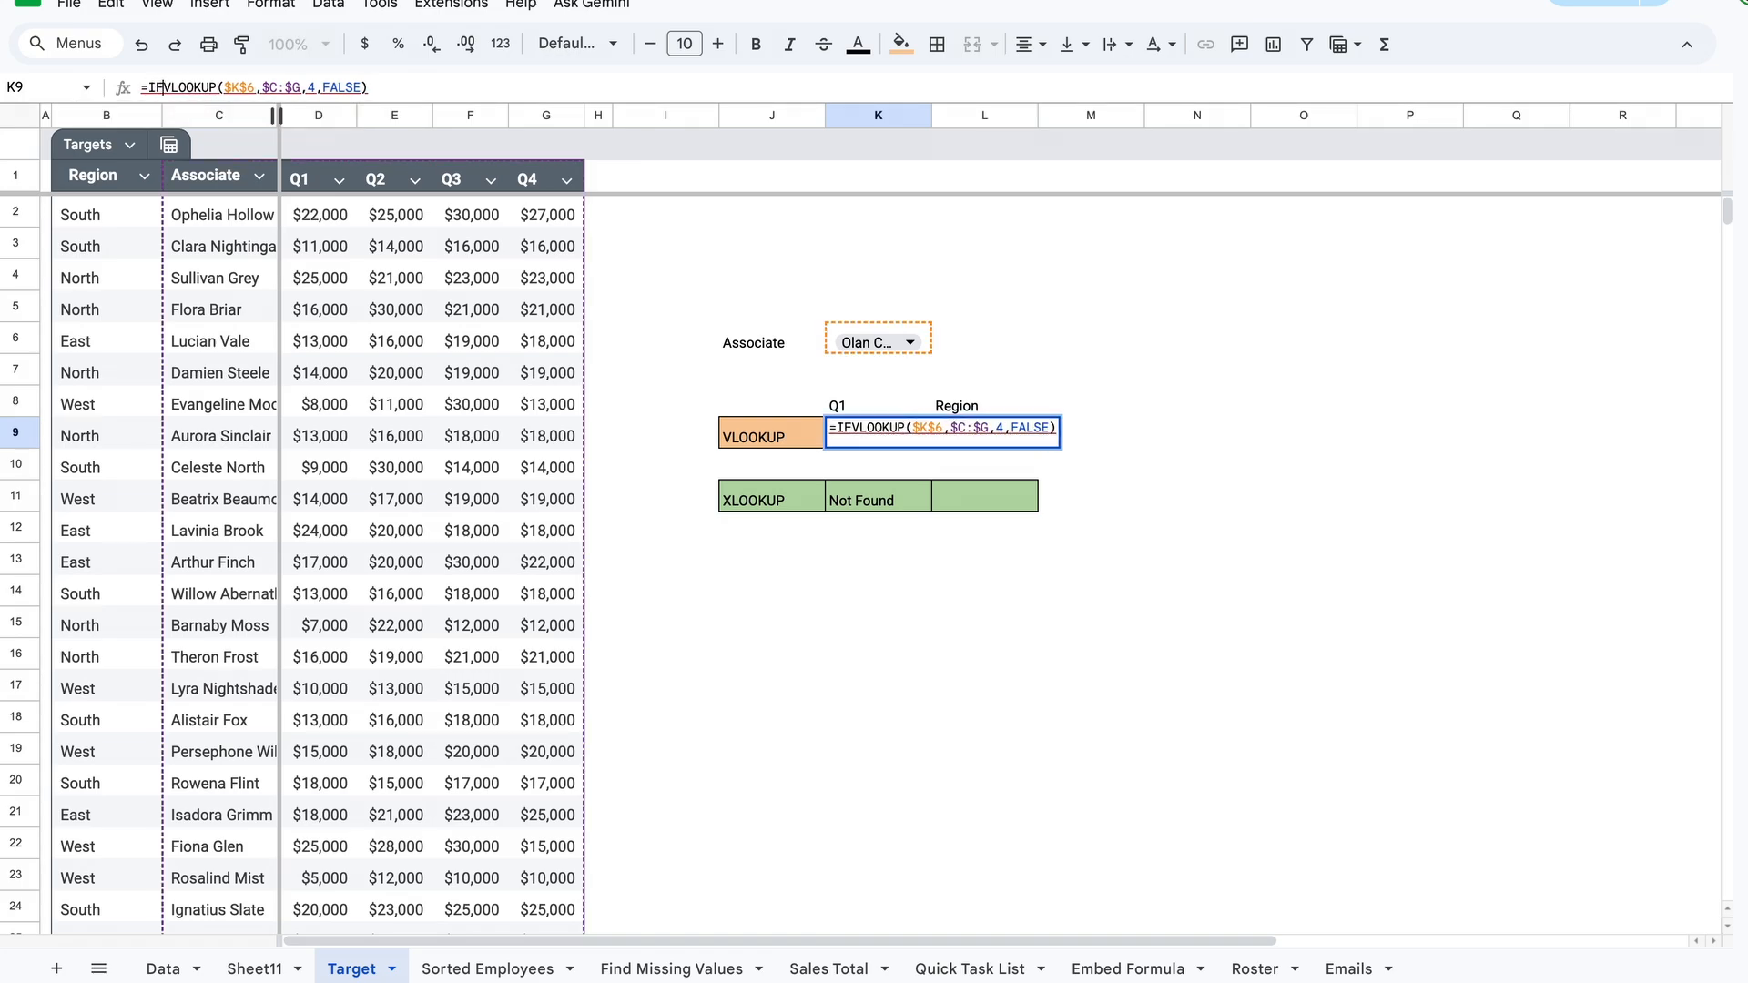
{"action": "type", "text": "OR("}
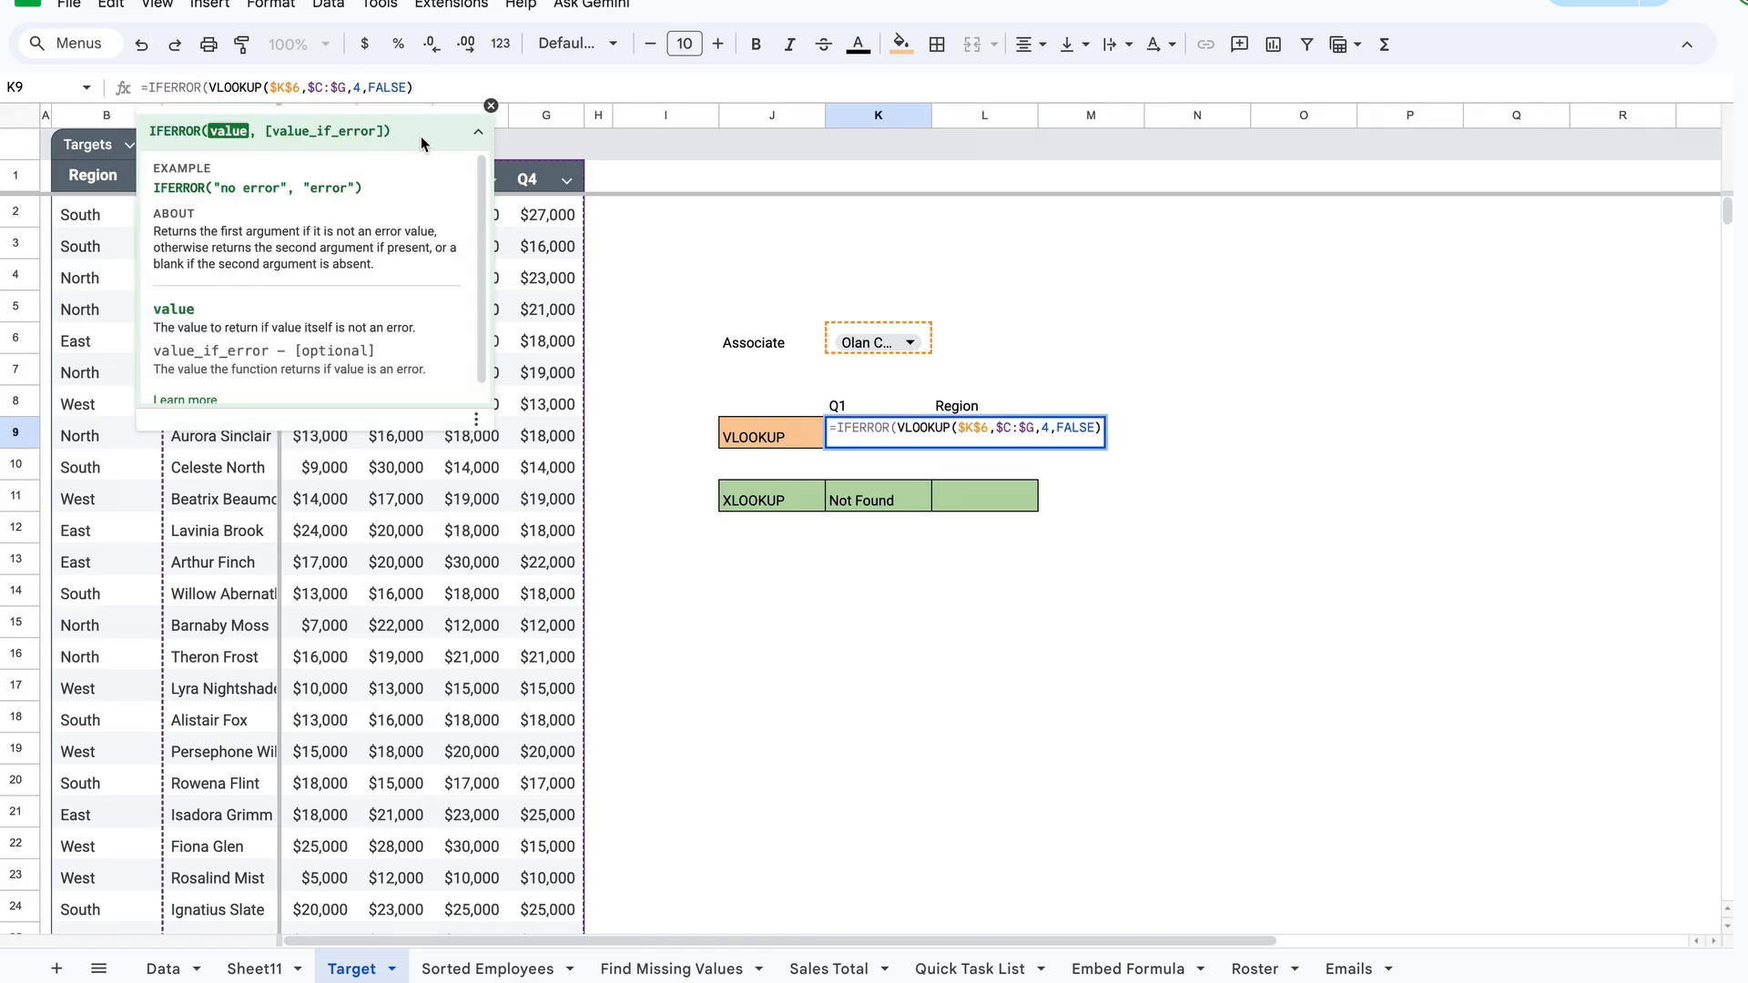
{"action": "type", "text": ","}
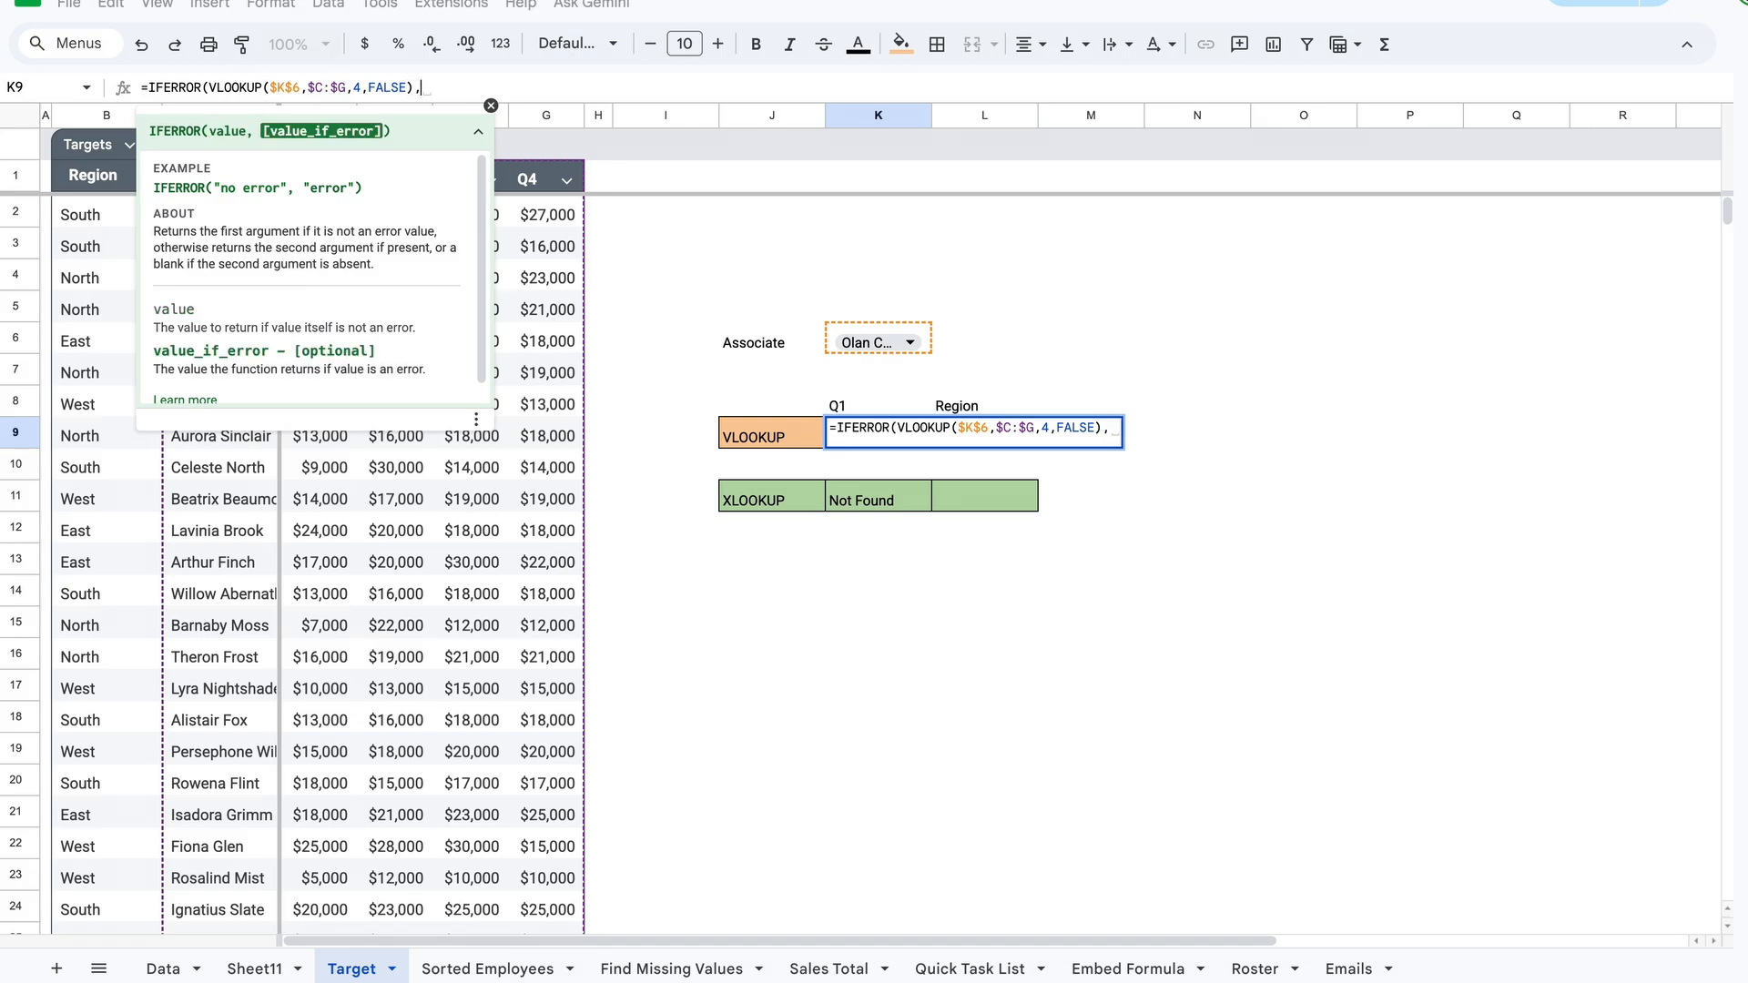
{"action": "key", "text": "Return"}
- Set the error value of the IFERROR formula in K9 to "Not found" and compare it with the XLOOKUP in K11
{"action": "left_click", "coordinate": [851, 421]}
{"action": "left_click", "coordinate": [421, 86]}
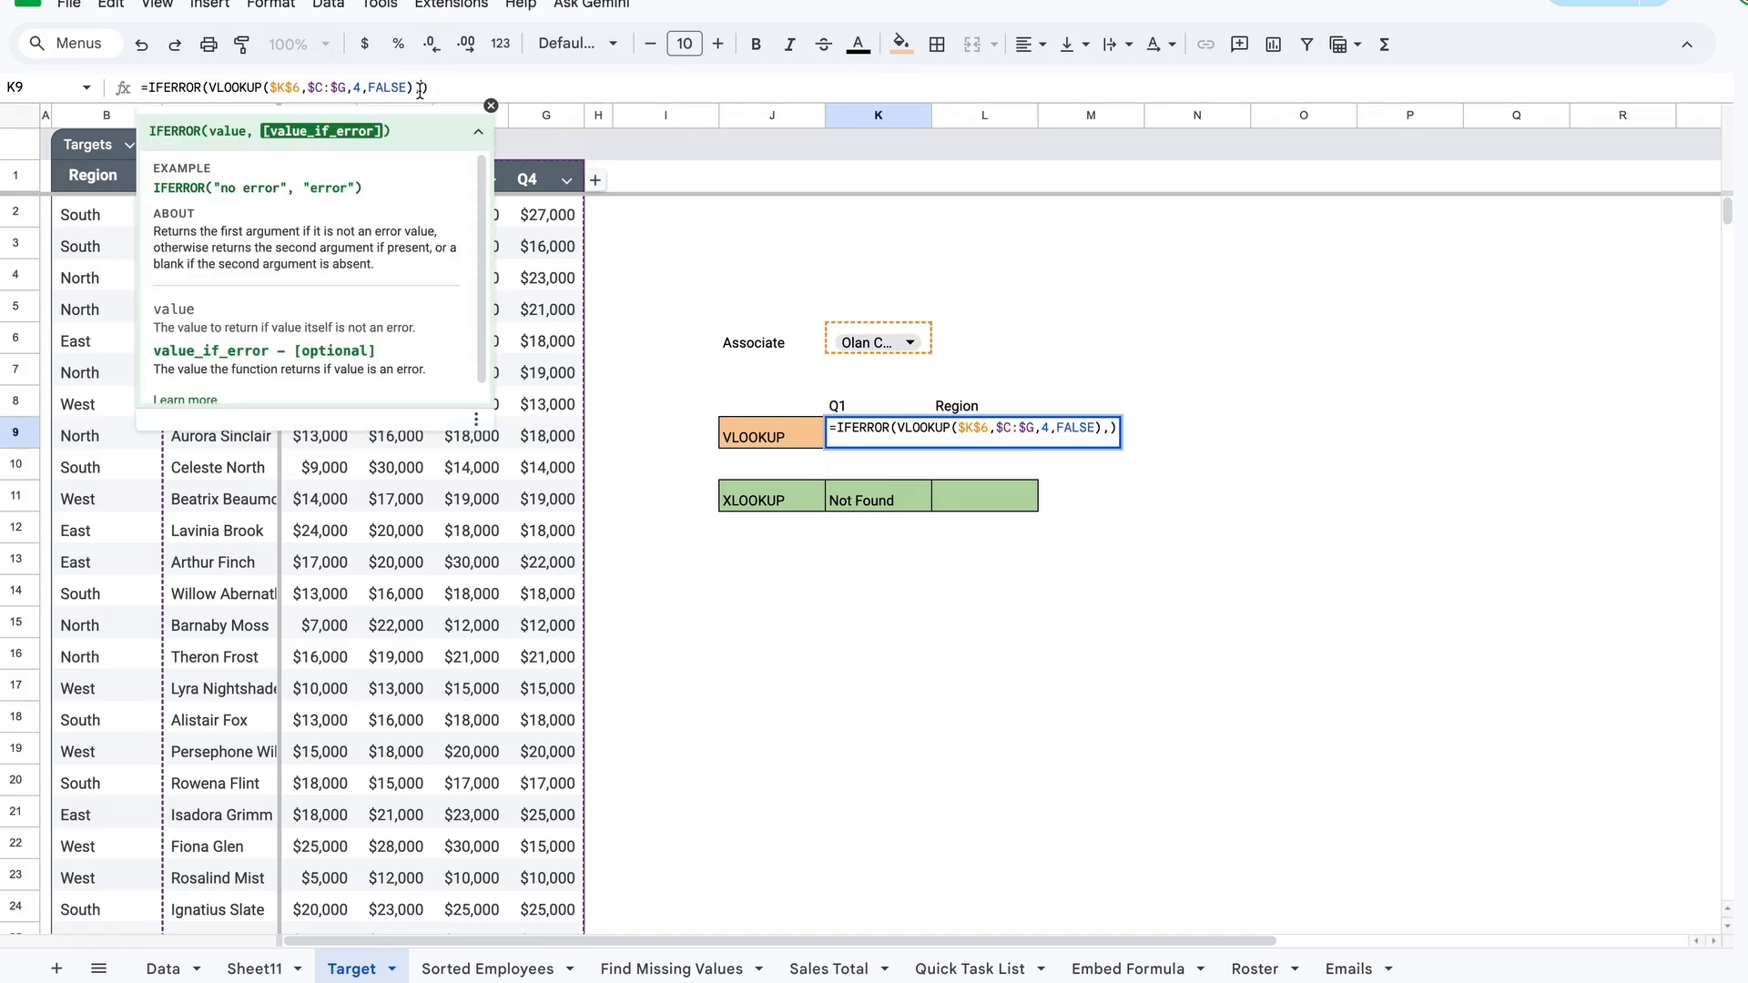
{"action": "type", "text": "\"Not found\""}
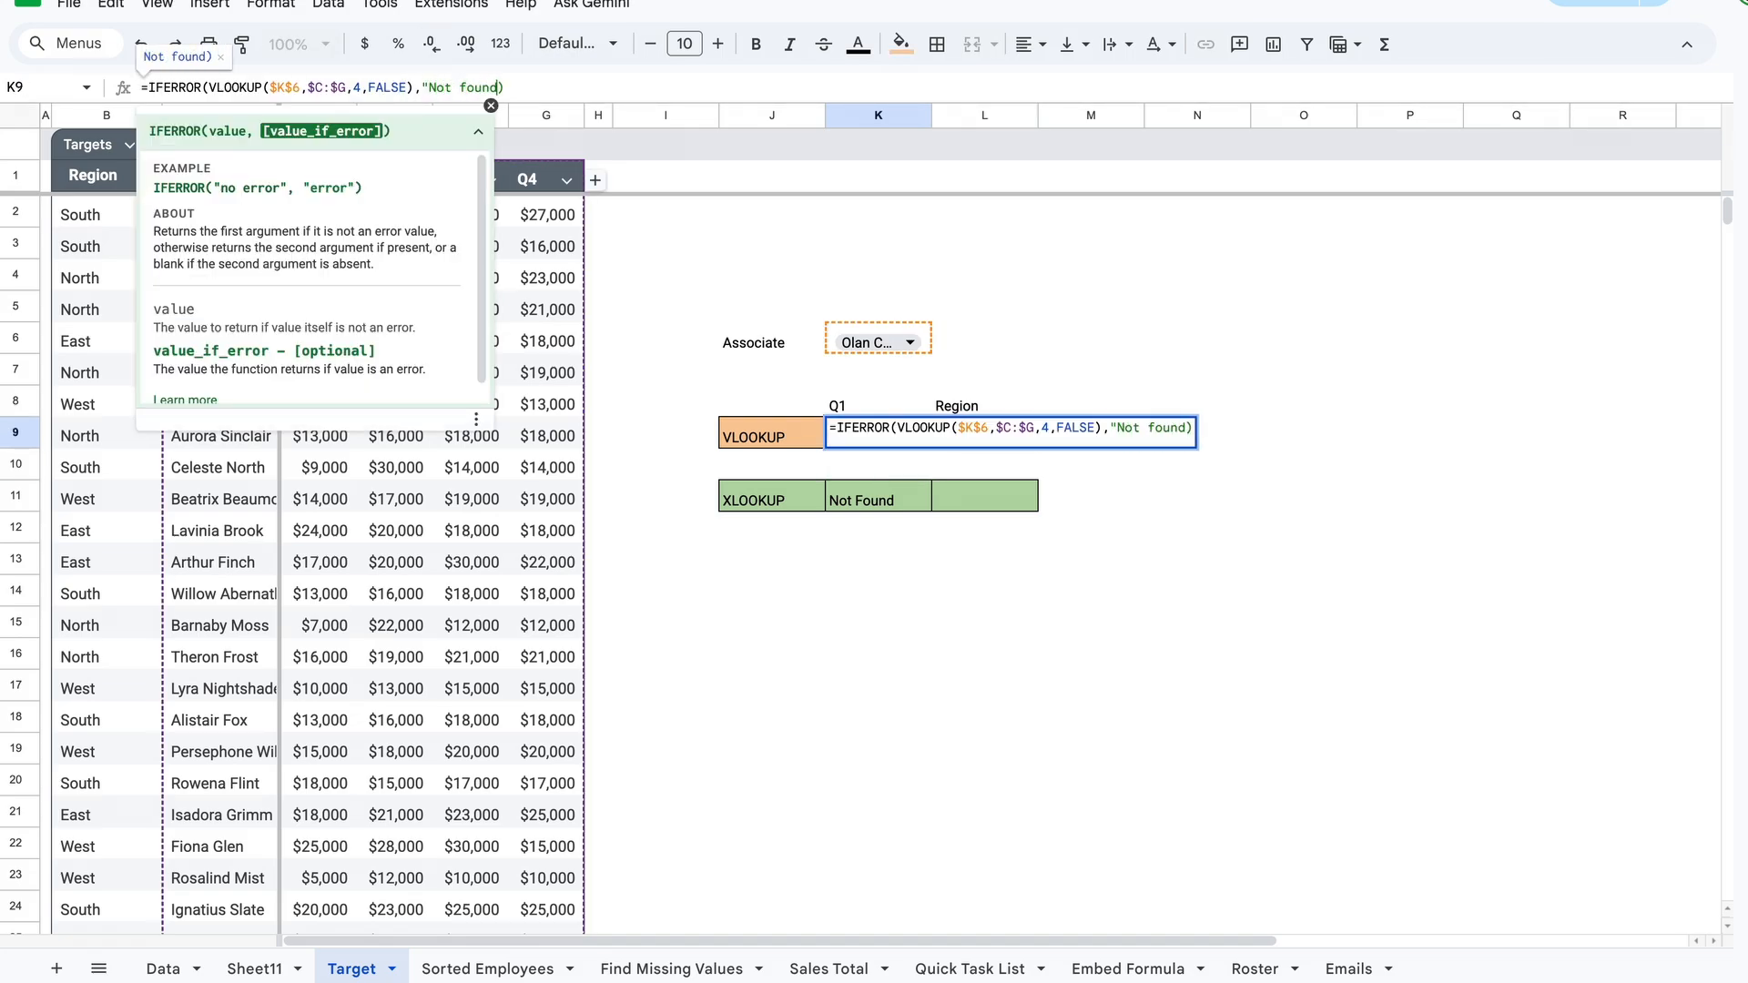
{"action": "key", "text": "Return"}
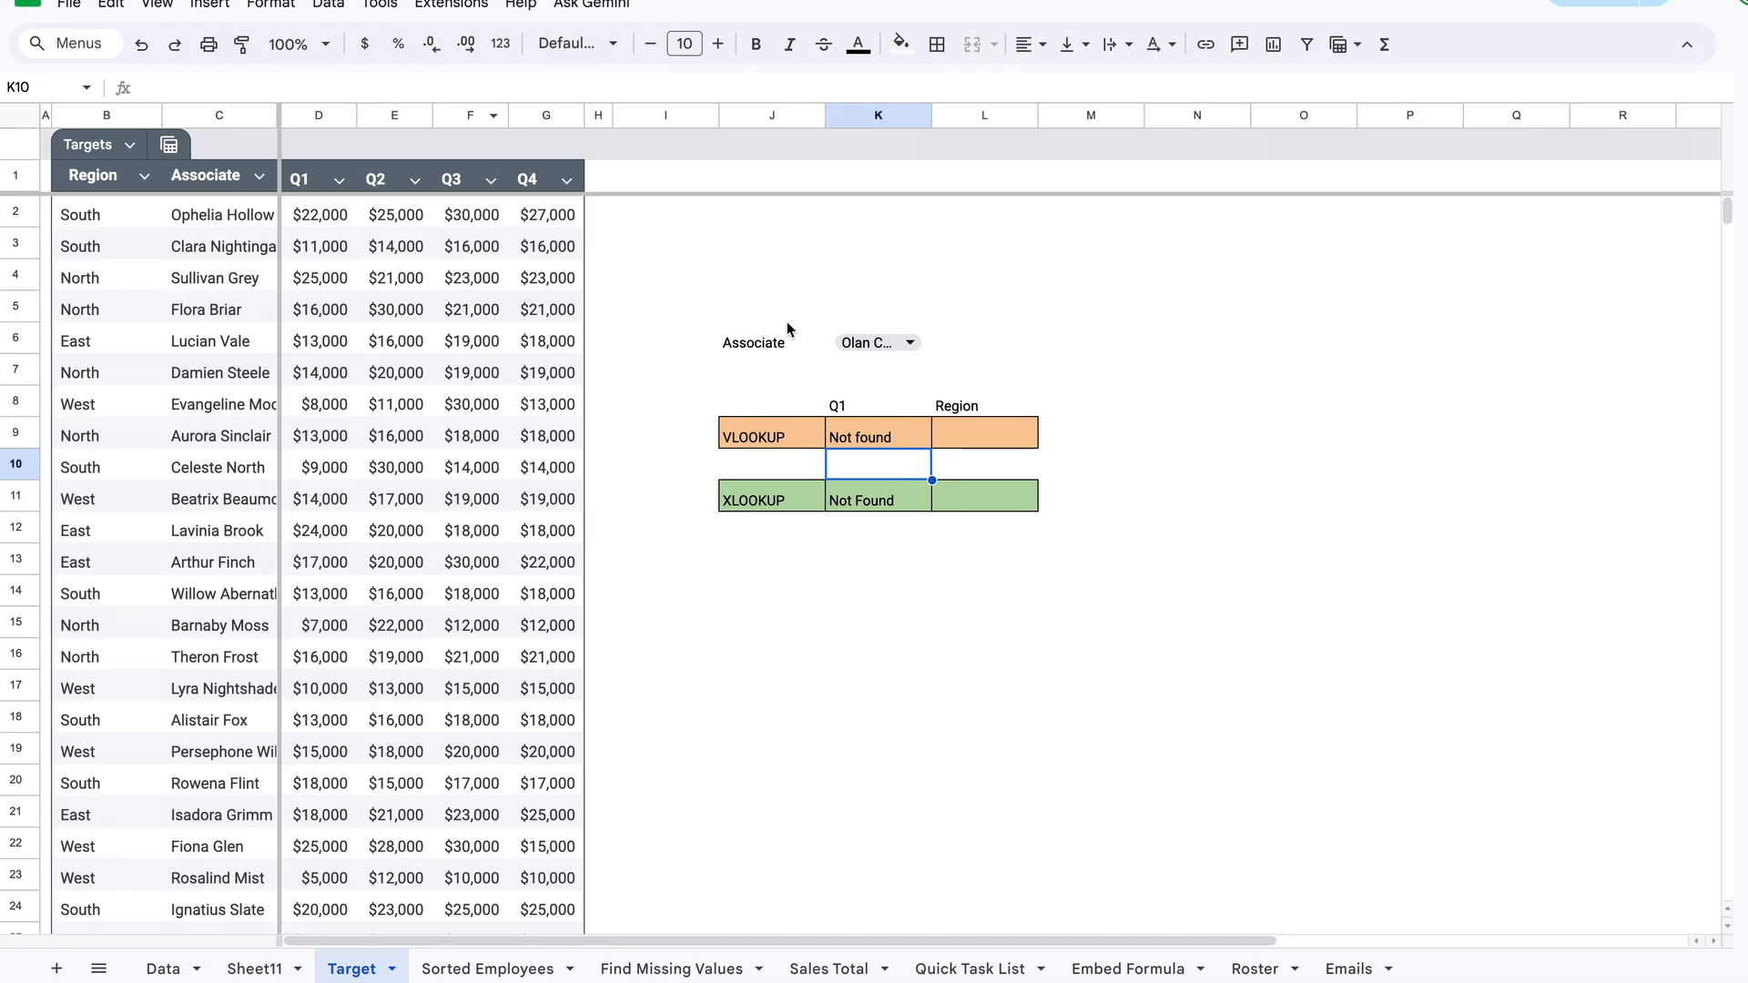
{"action": "left_click", "coordinate": [892, 439]}
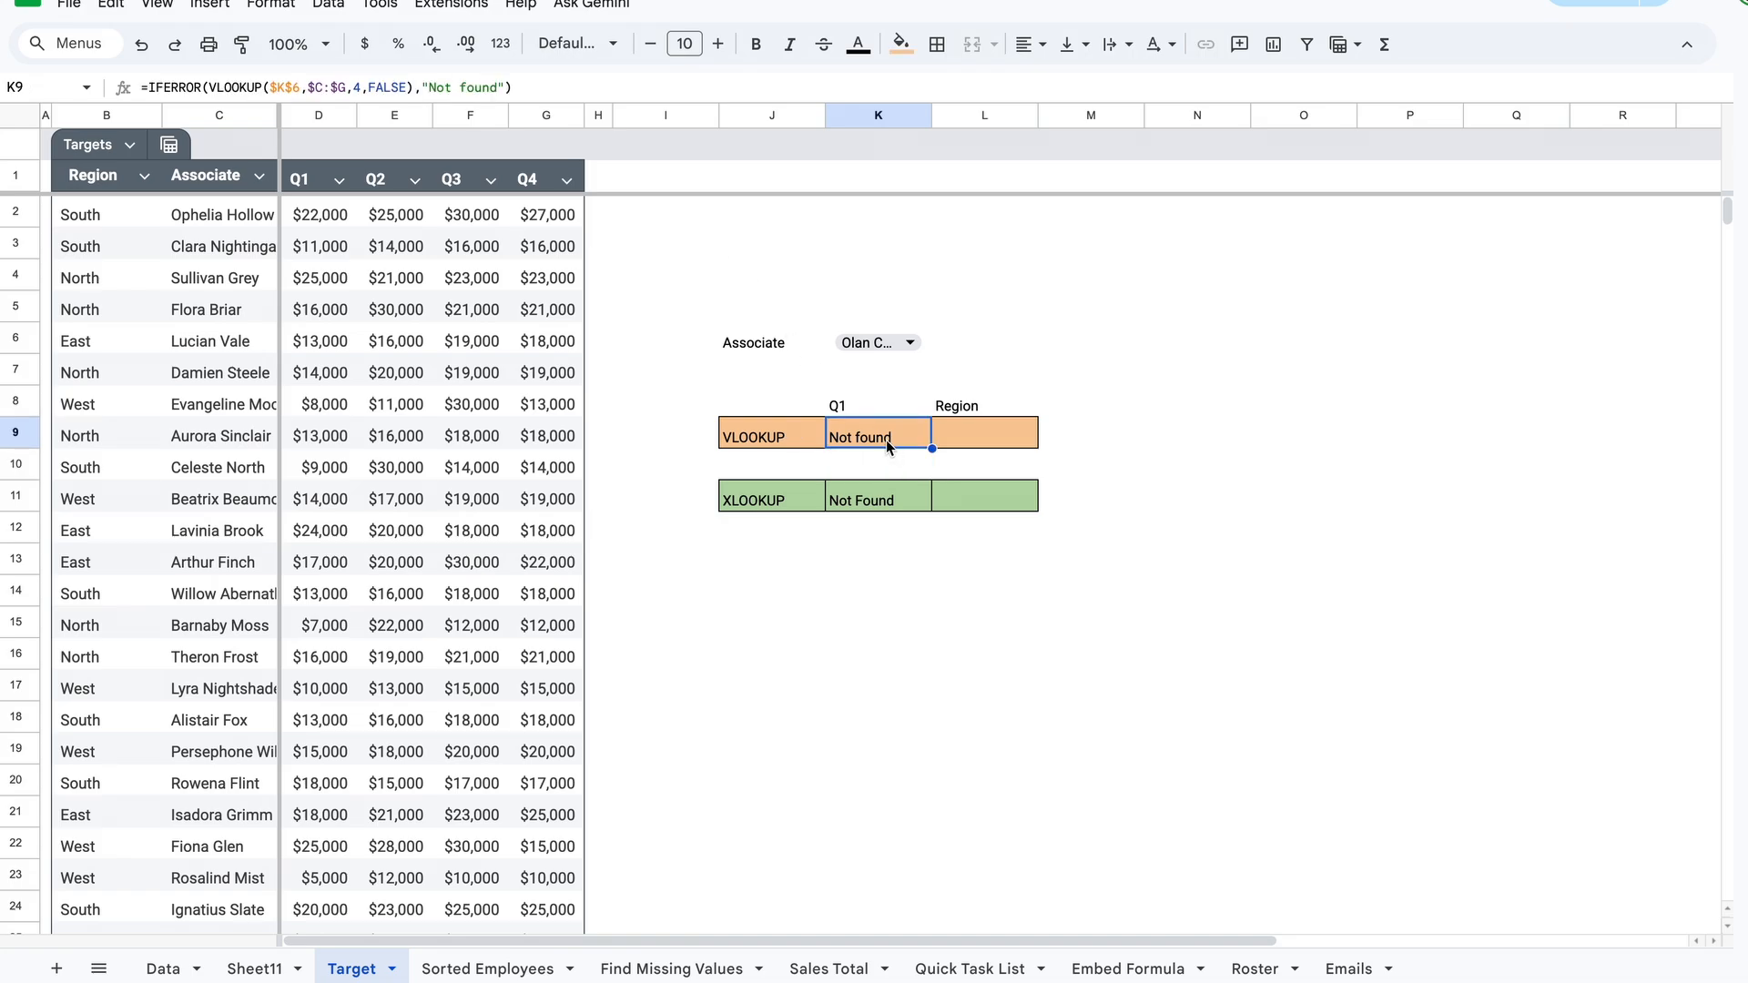
{"action": "left_click", "coordinate": [886, 496]}
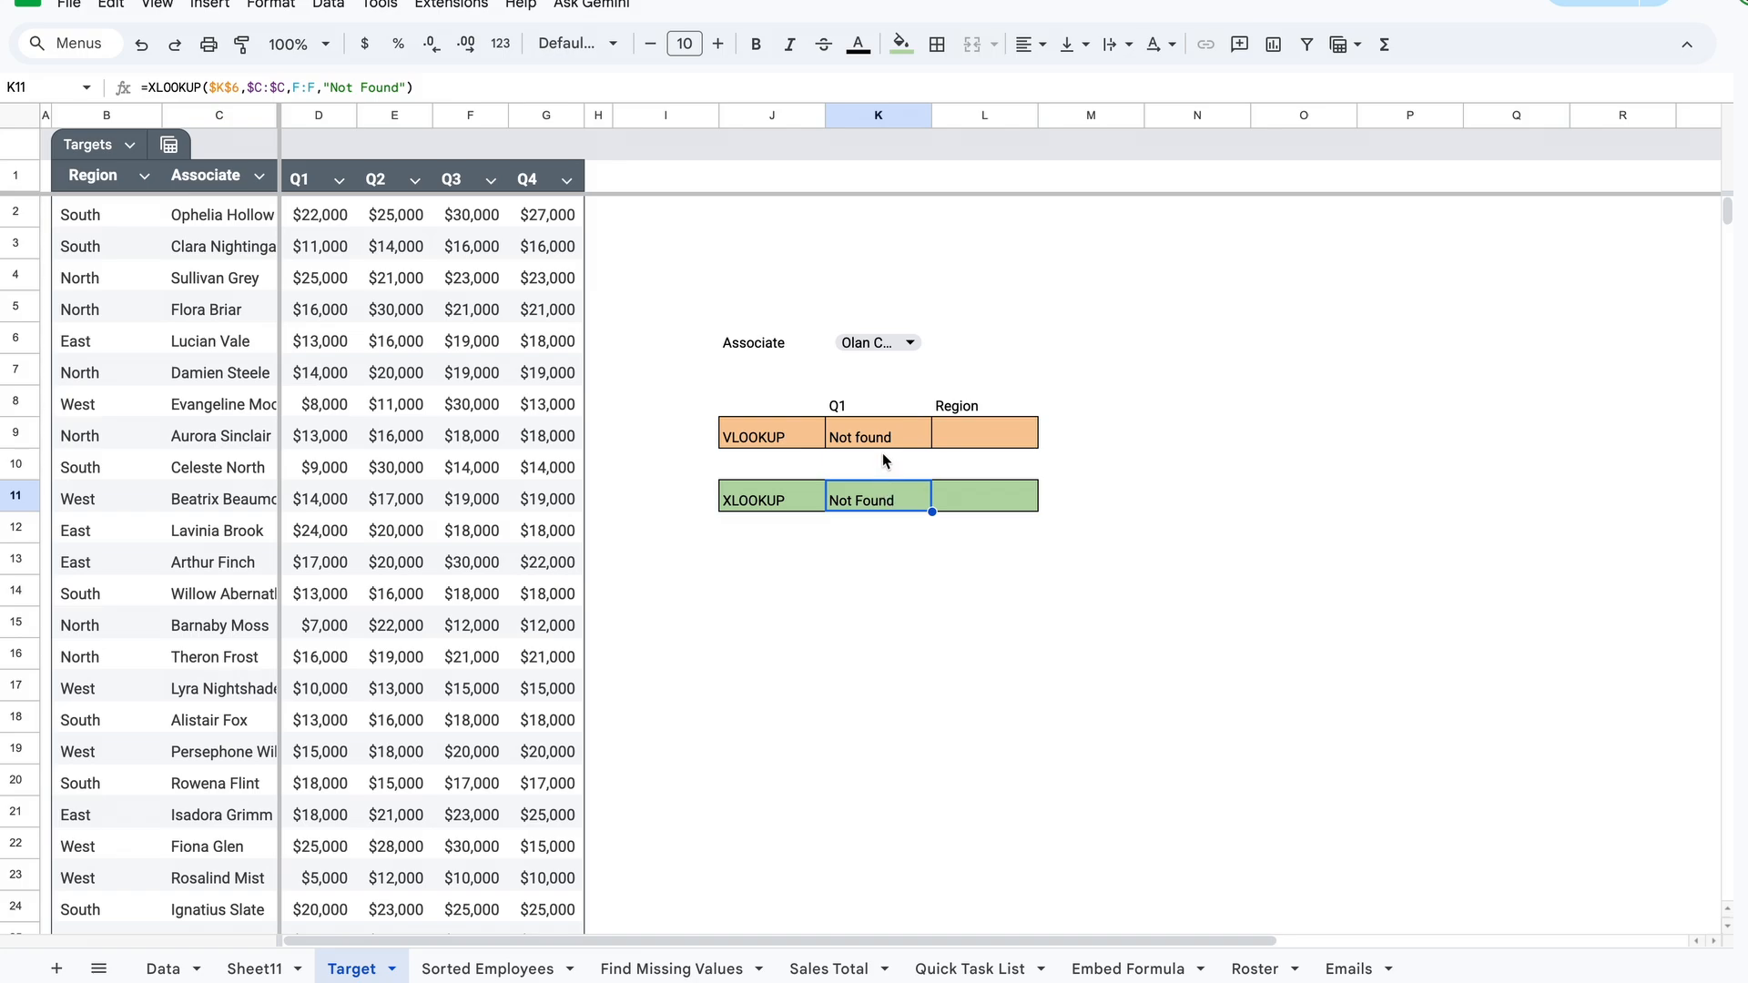
{"action": "left_click", "coordinate": [1016, 432]}
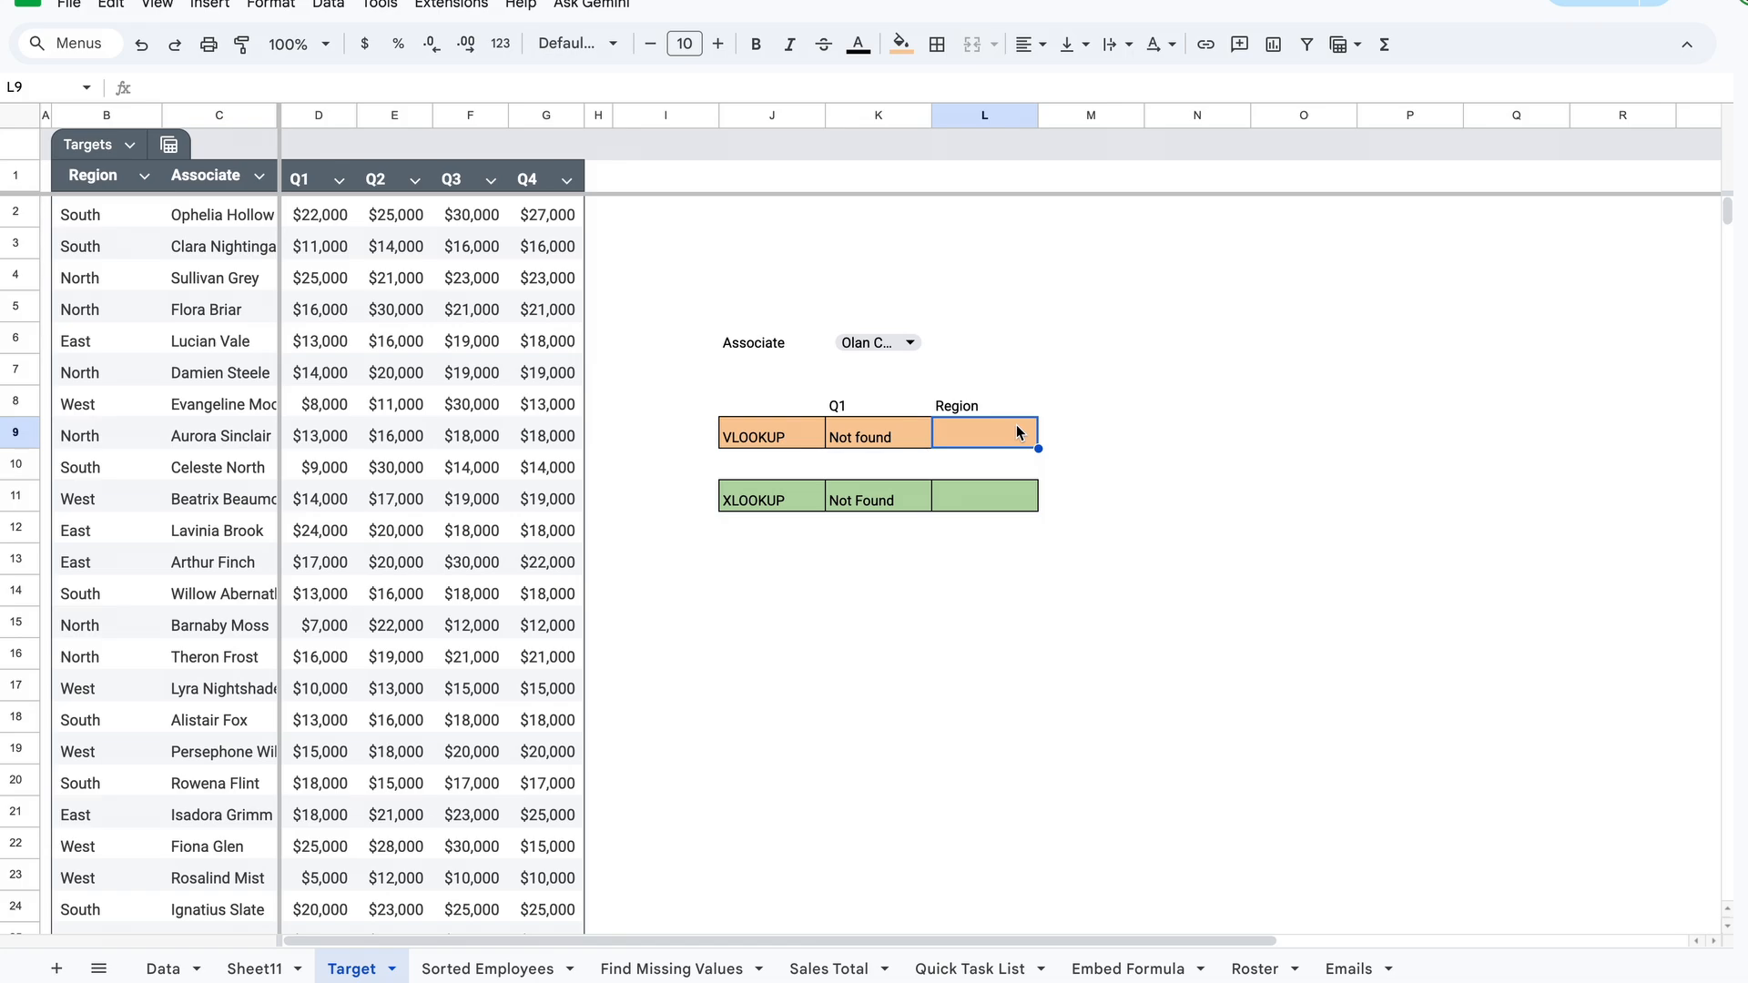
{"action": "type", "text": "=vlo"}
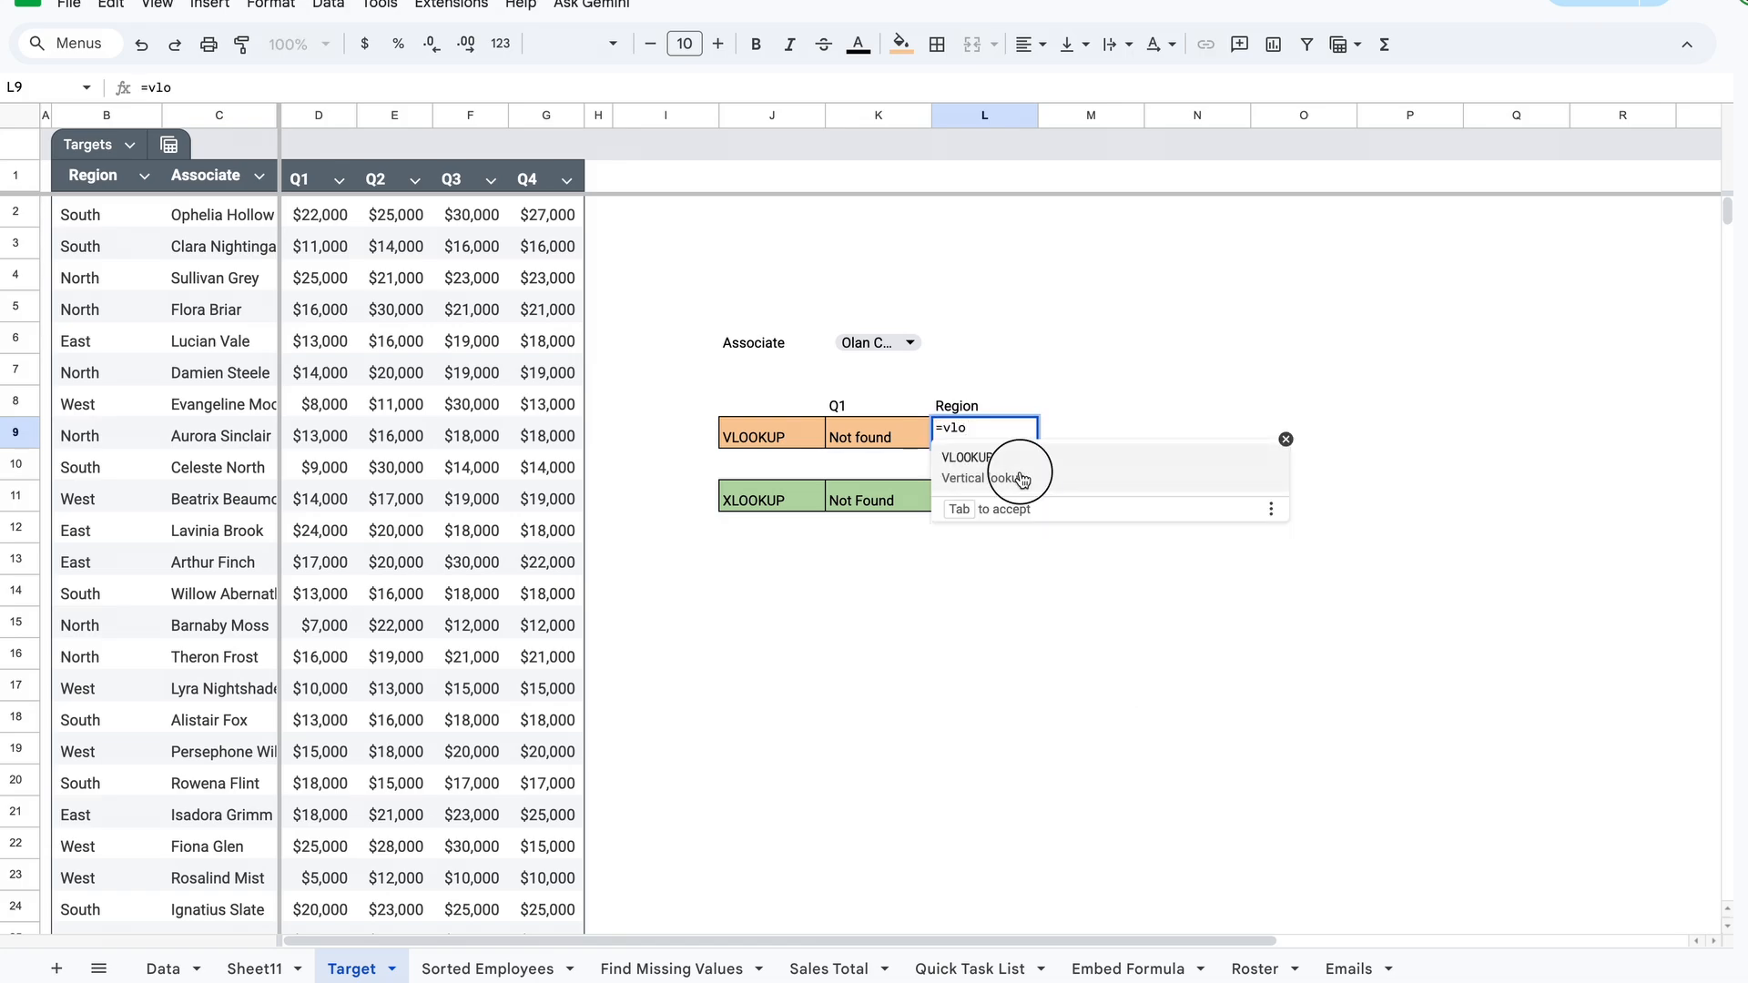
{"action": "left_click", "coordinate": [1022, 480]}
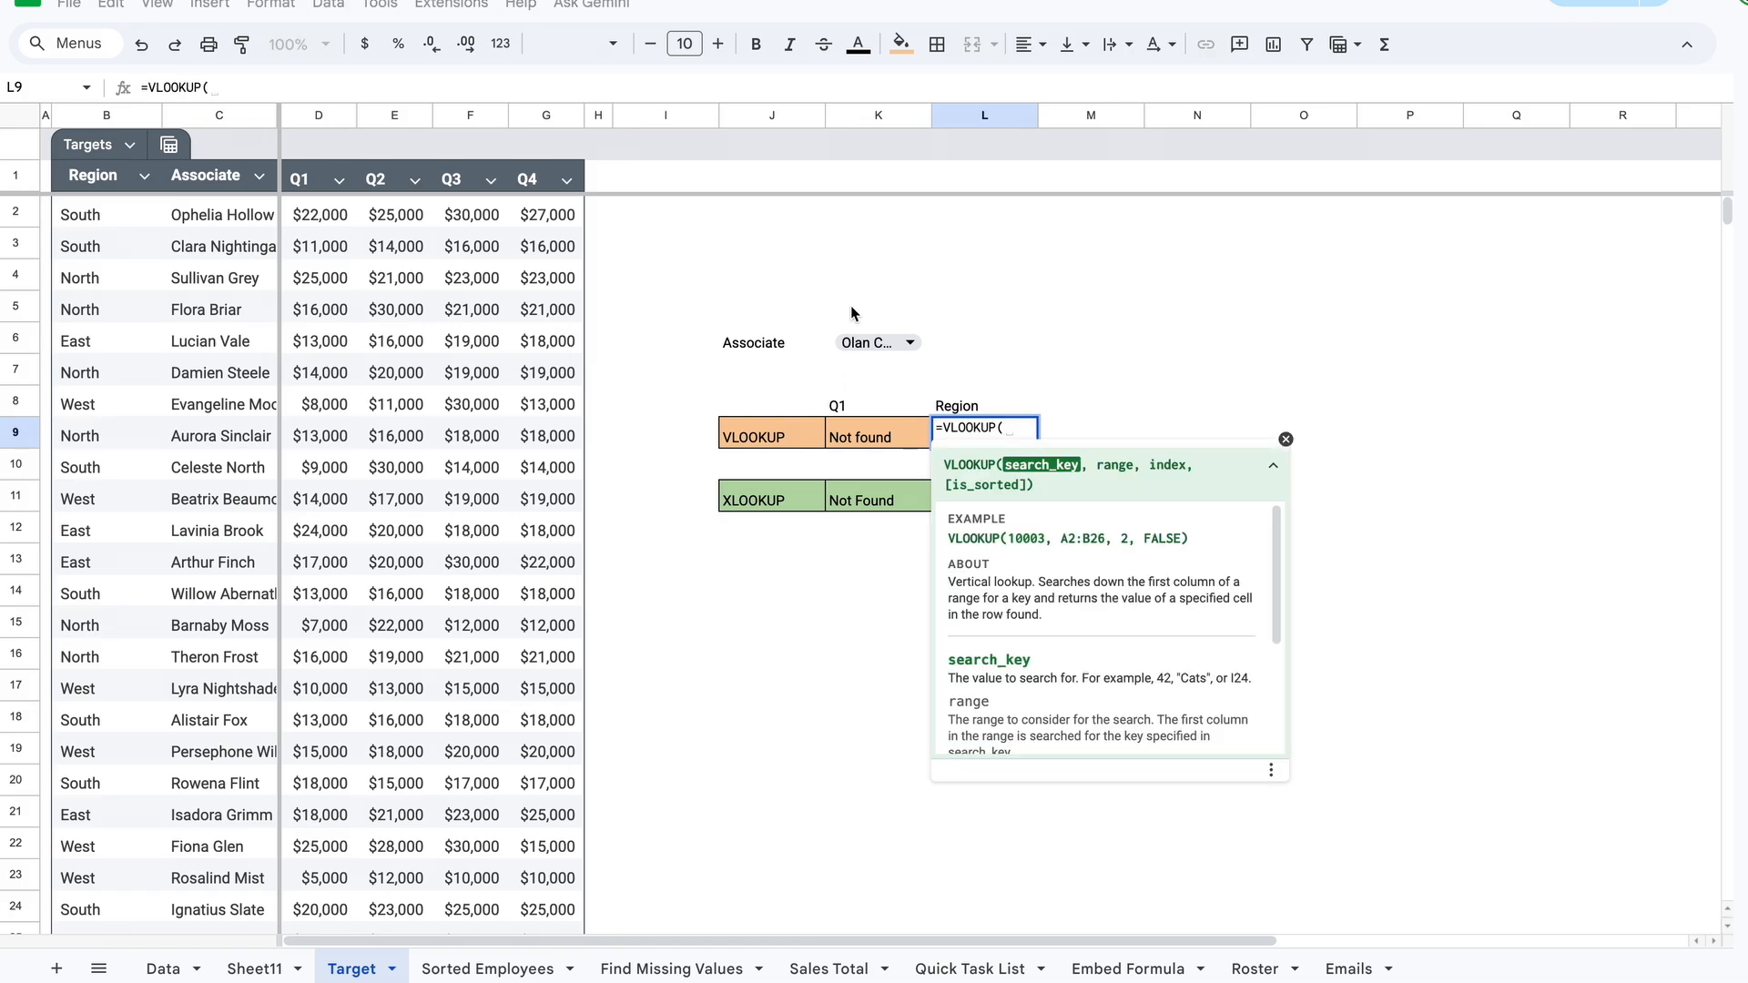
{"action": "left_click", "coordinate": [928, 349]}
{"action": "type", "text": ","}
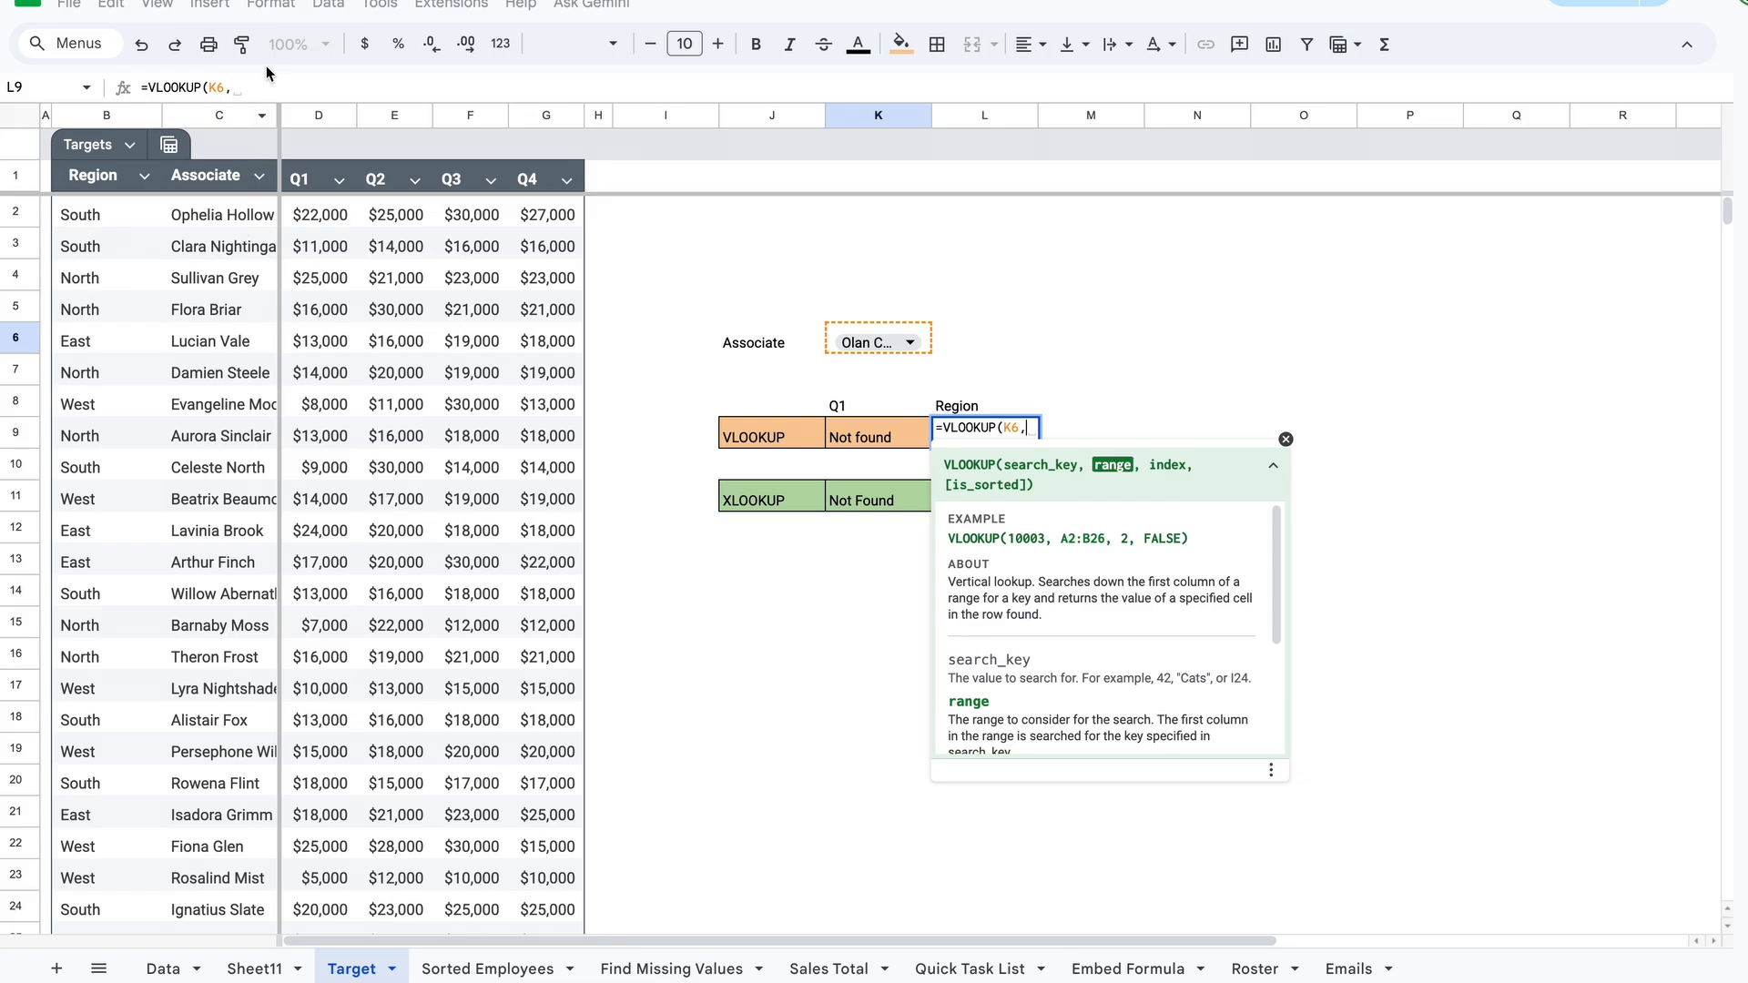
{"action": "key", "text": "Escape"}
- Enter an XLOOKUP formula in L11 that looks up K6 in column C and returns the region from column B, leaving the missing value argument empty
{"action": "left_click", "coordinate": [1006, 506]}
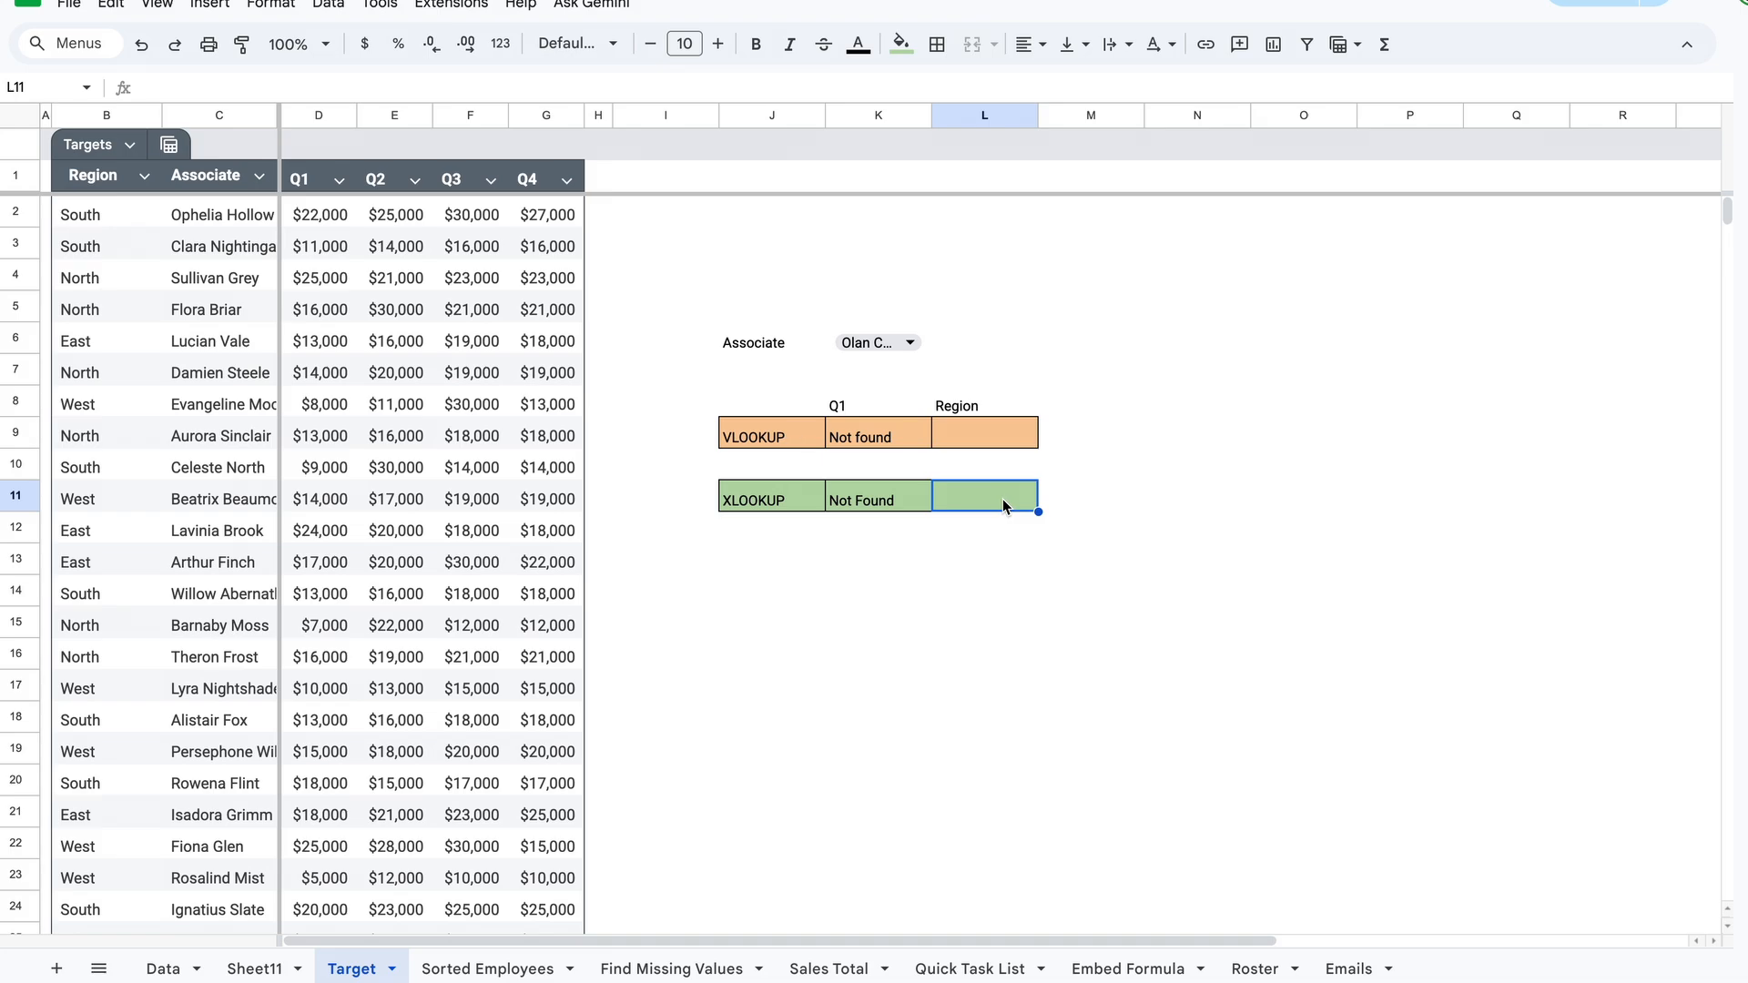
{"action": "type", "text": "=xloo"}
{"action": "key", "text": "Tab"}
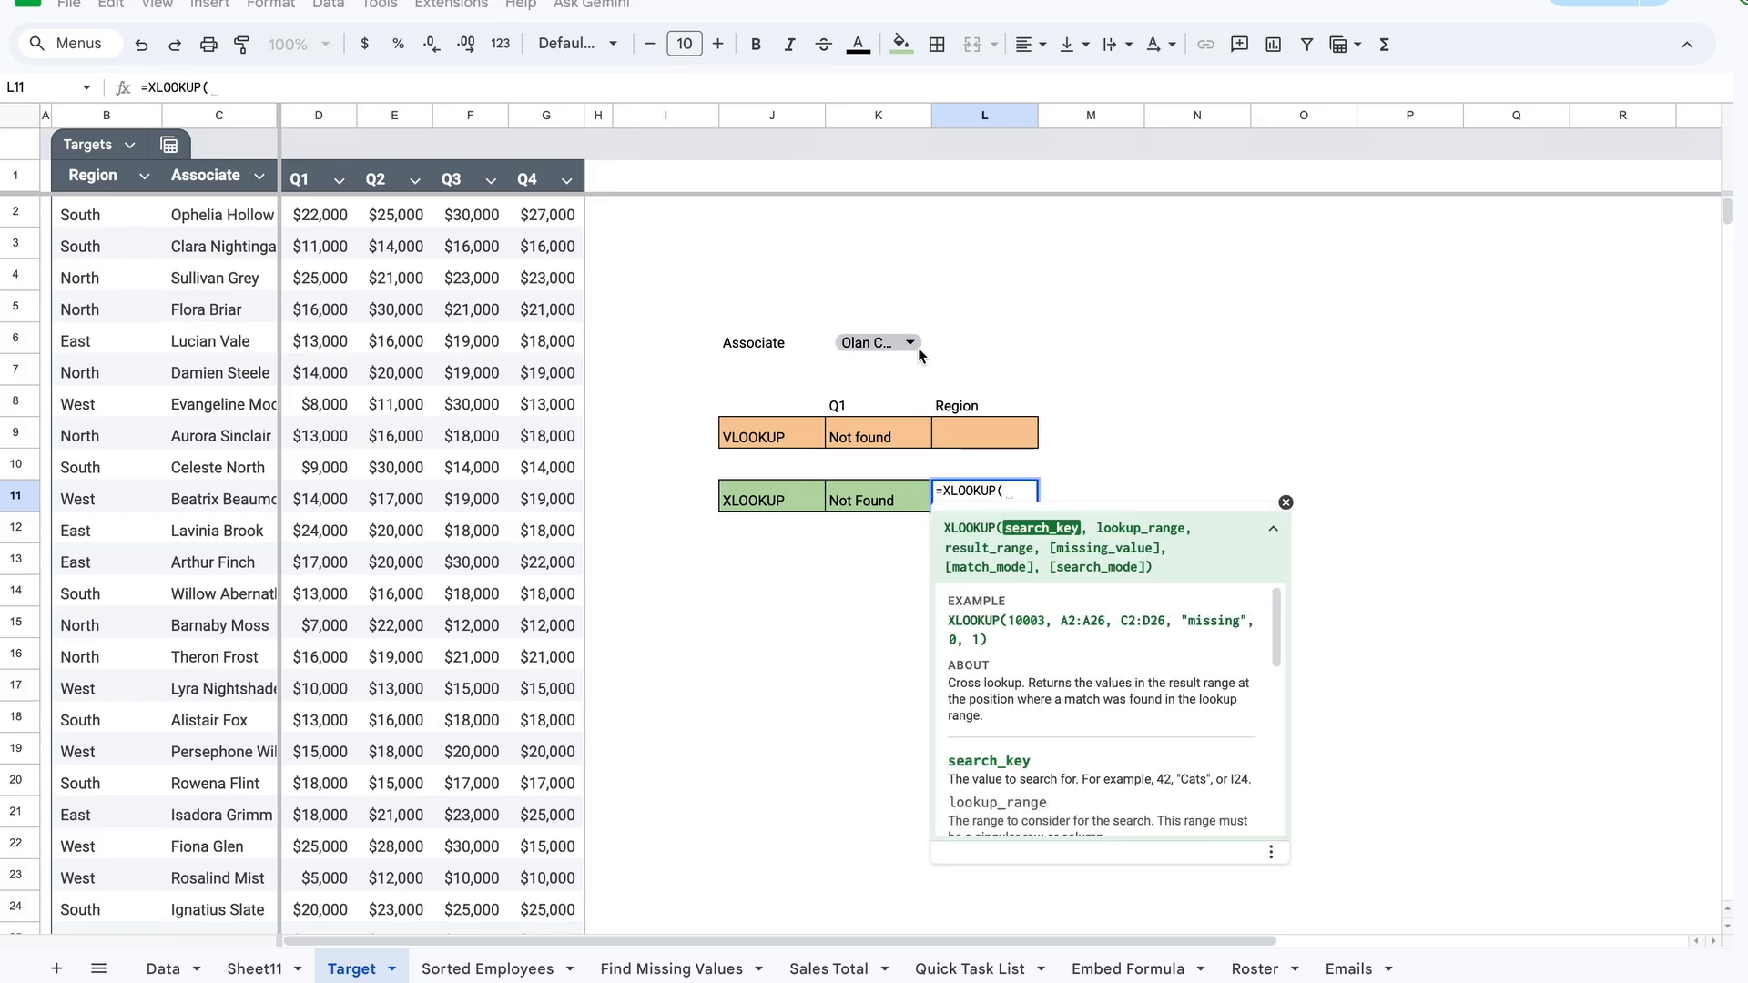
{"action": "left_click", "coordinate": [925, 348]}
{"action": "type", "text": ","}
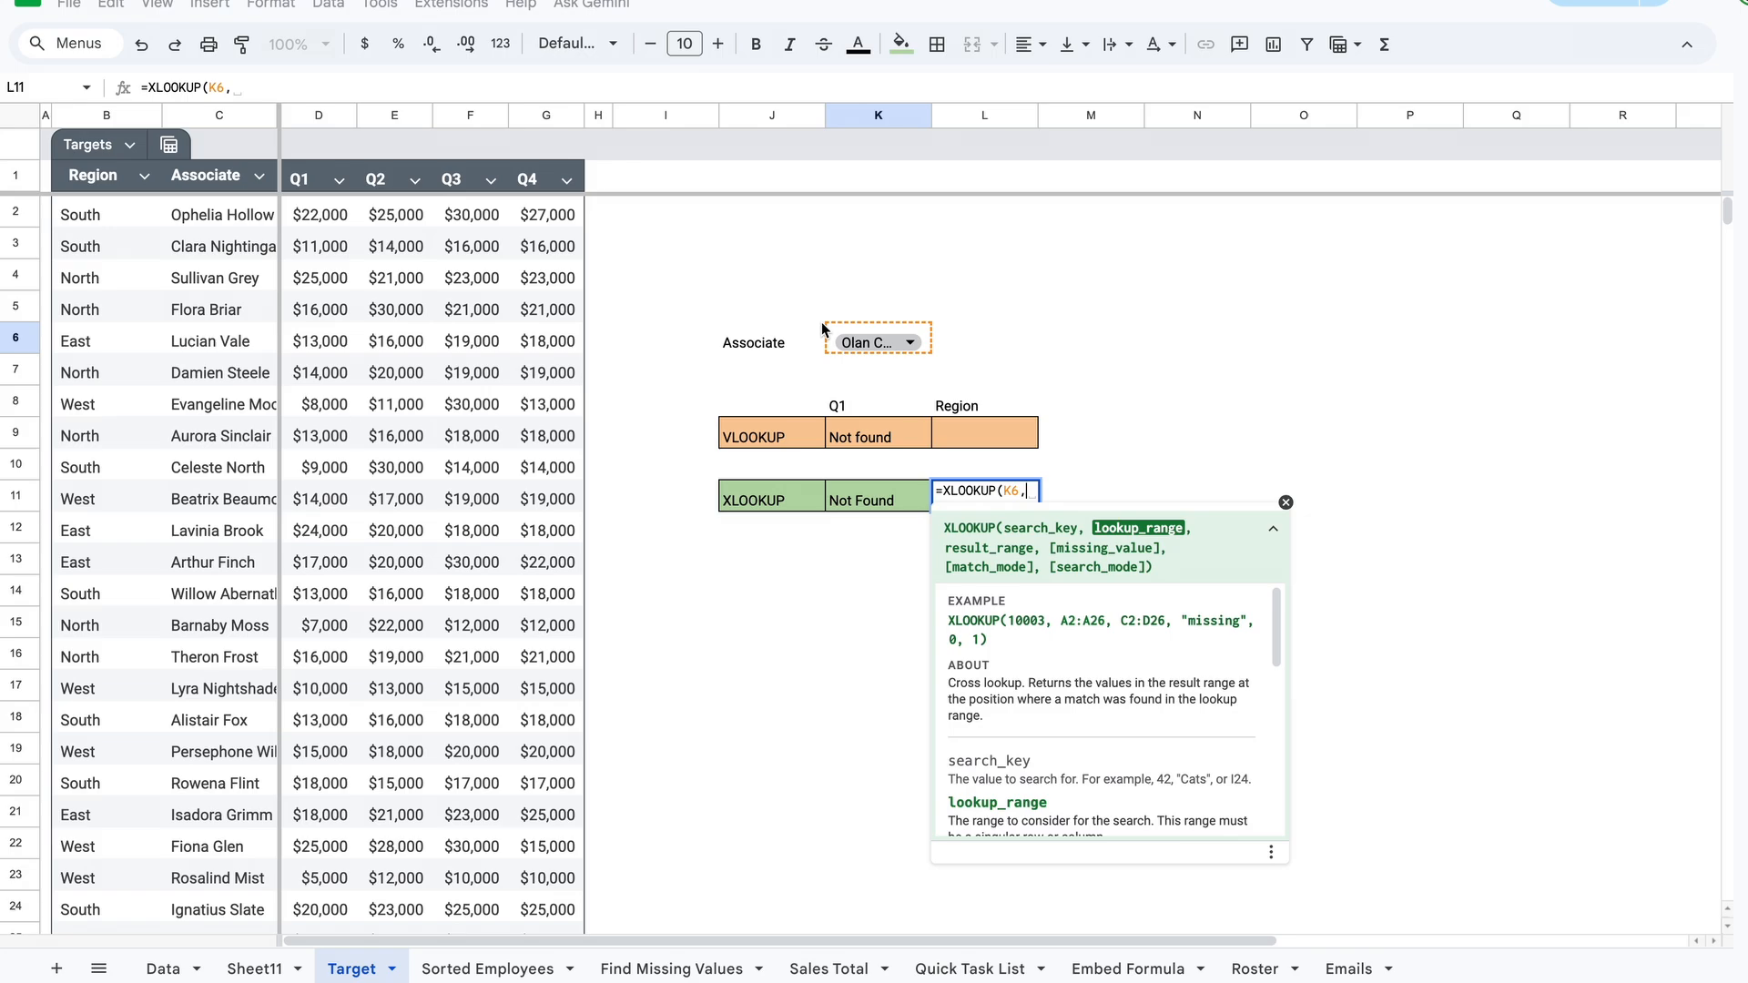
{"action": "left_click", "coordinate": [233, 115]}
{"action": "type", "text": ","}
{"action": "left_click", "coordinate": [121, 116]}
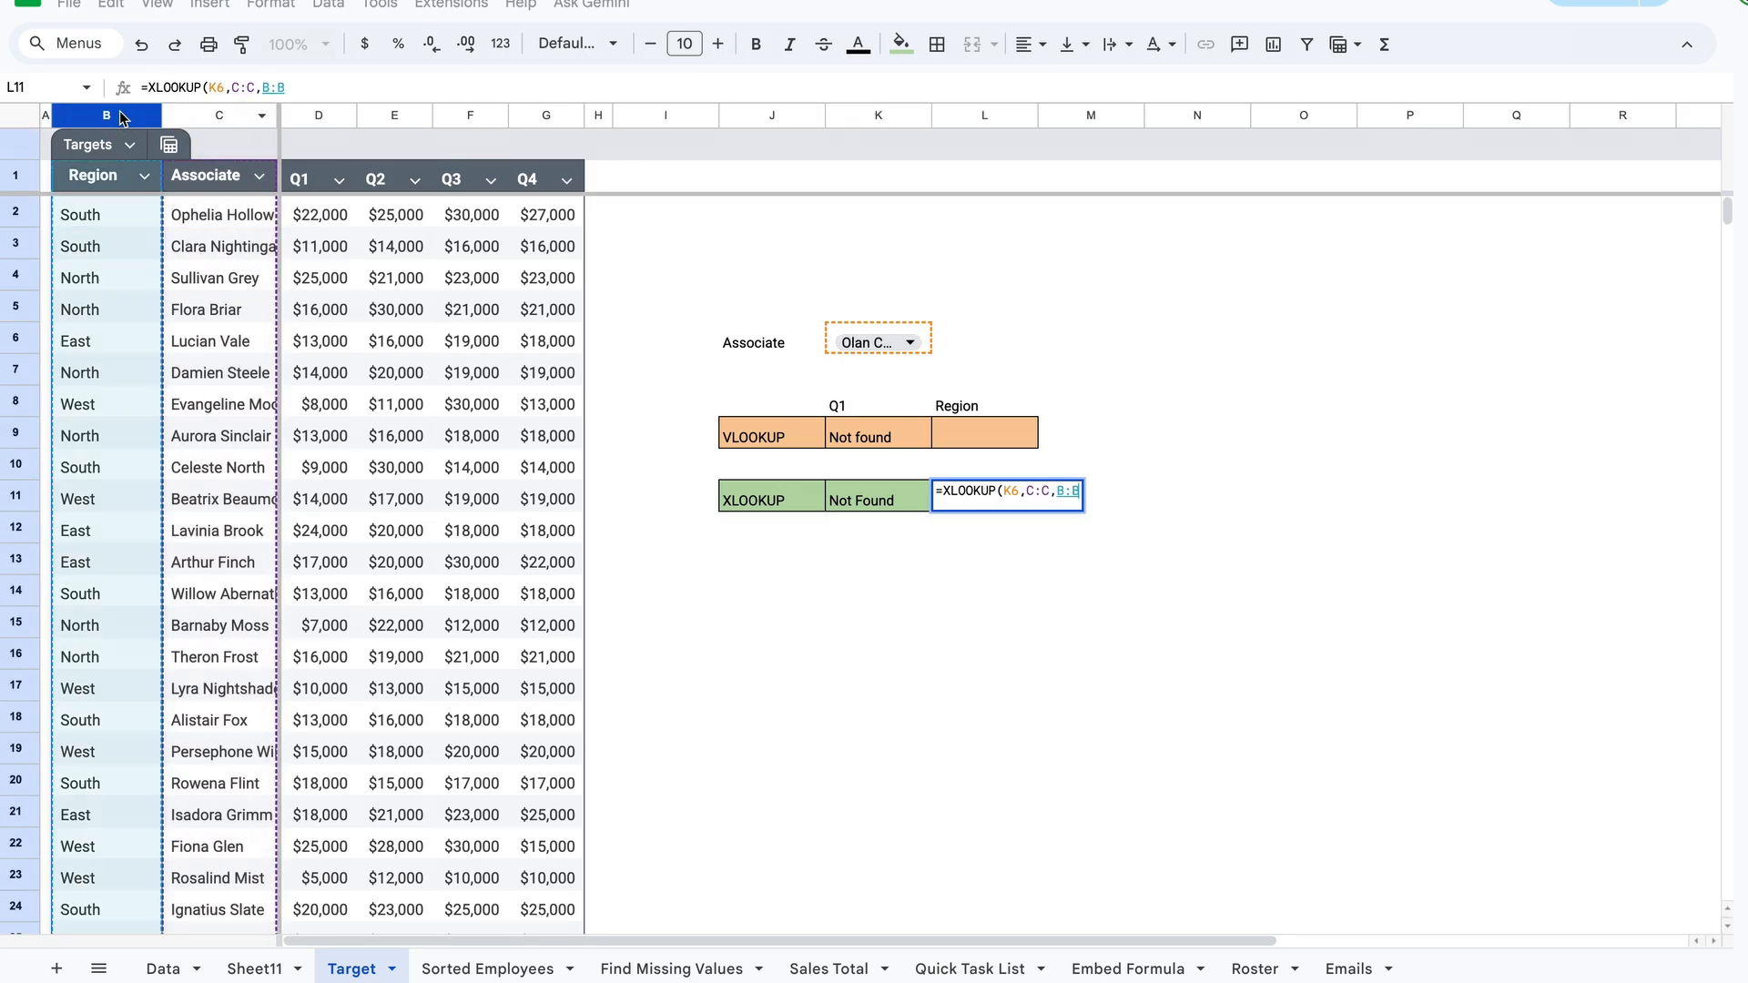
{"action": "type", "text": ","}
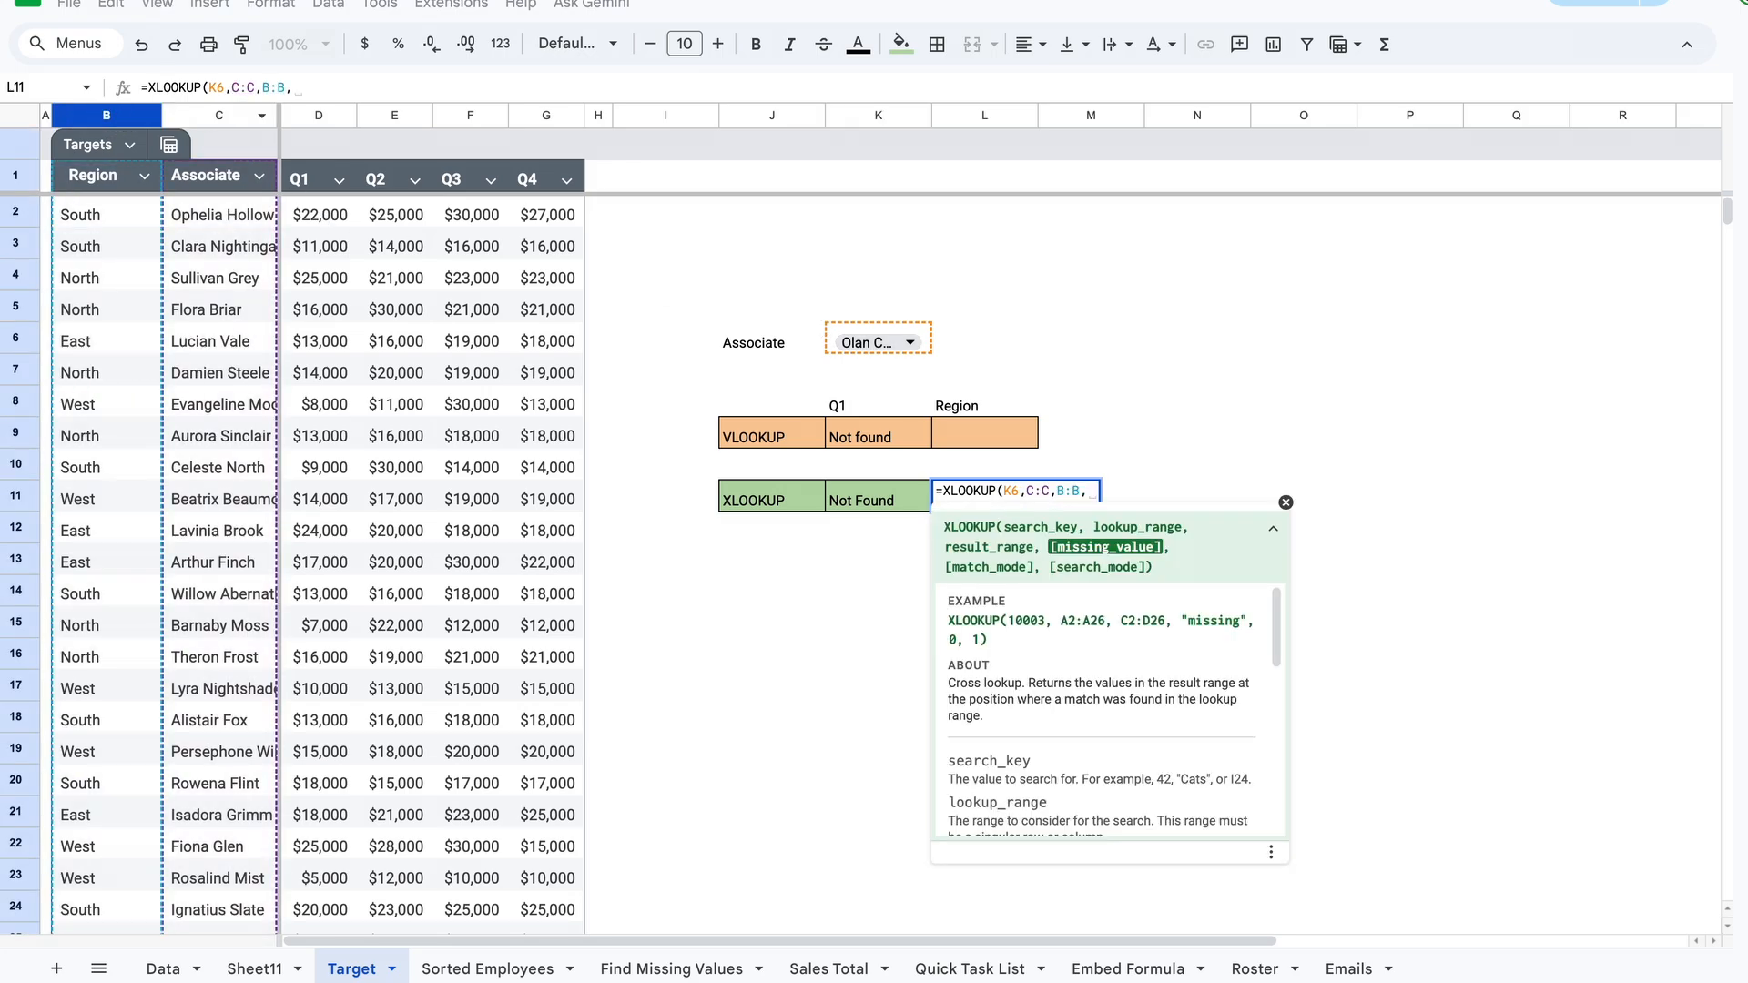
{"action": "key", "text": "Return"}
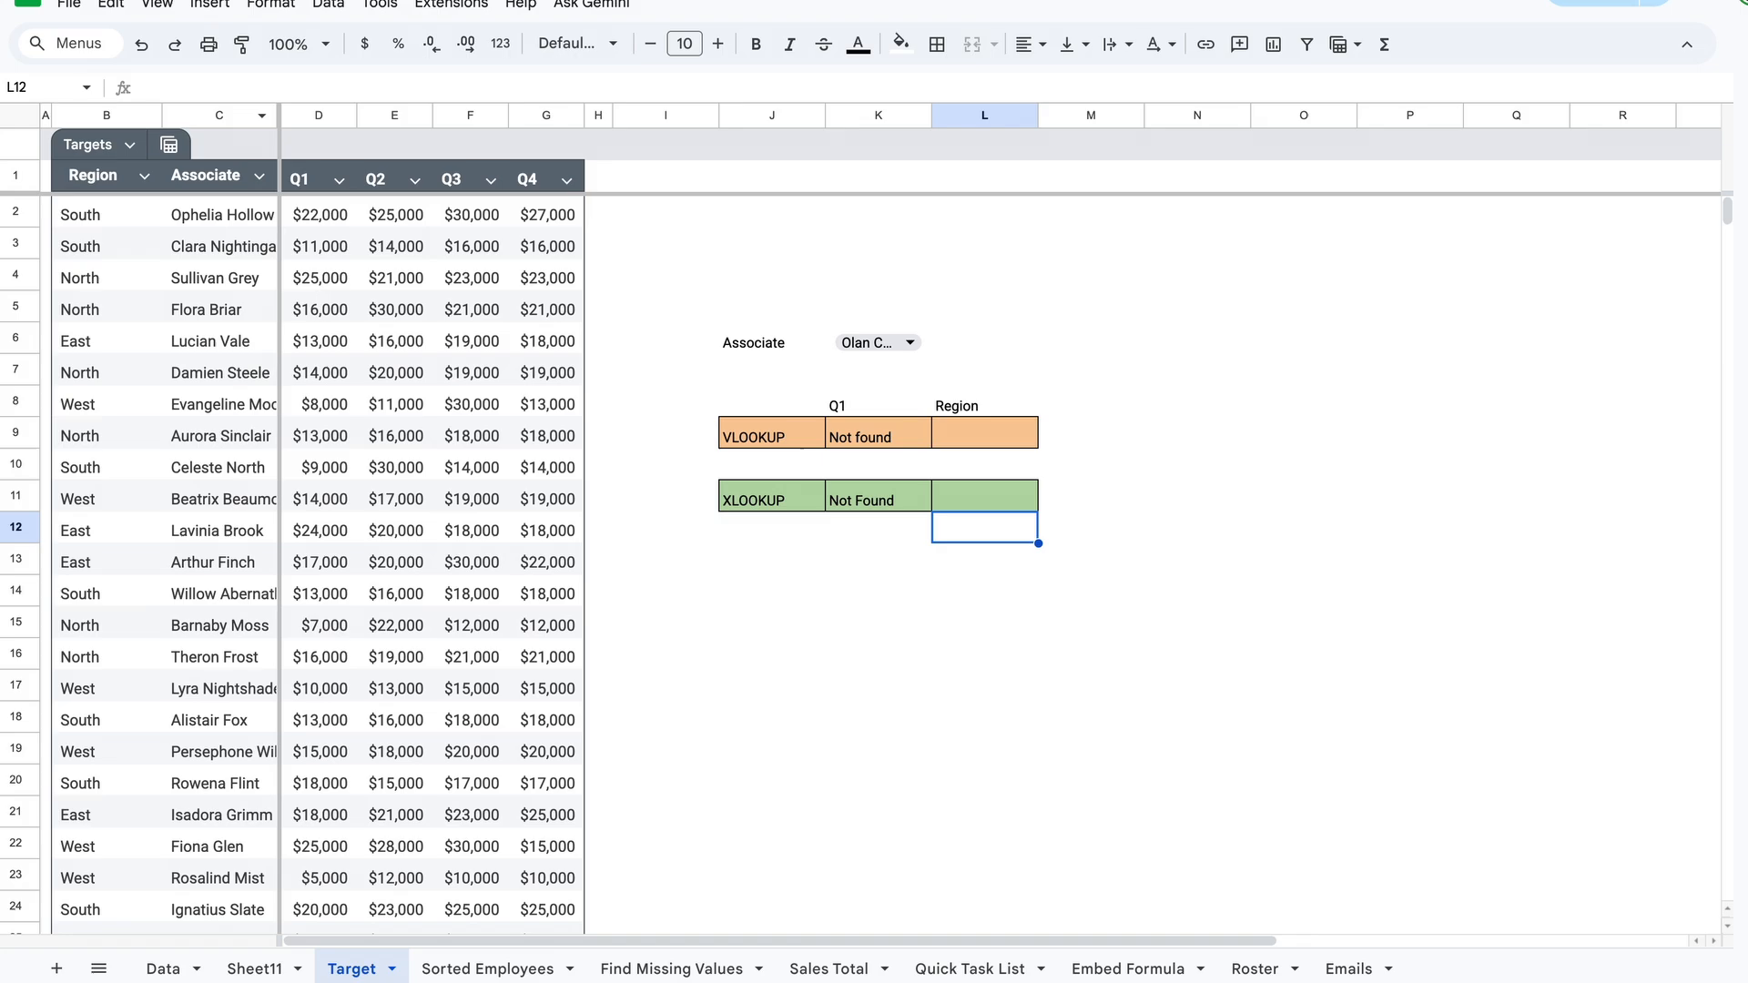
- Set the Associate dropdown in K6 to the associate in row 18 and check the L11 region against the Targets table
{"action": "left_click", "coordinate": [992, 489]}
{"action": "left_click", "coordinate": [903, 346]}
{"action": "left_click", "coordinate": [872, 406]}
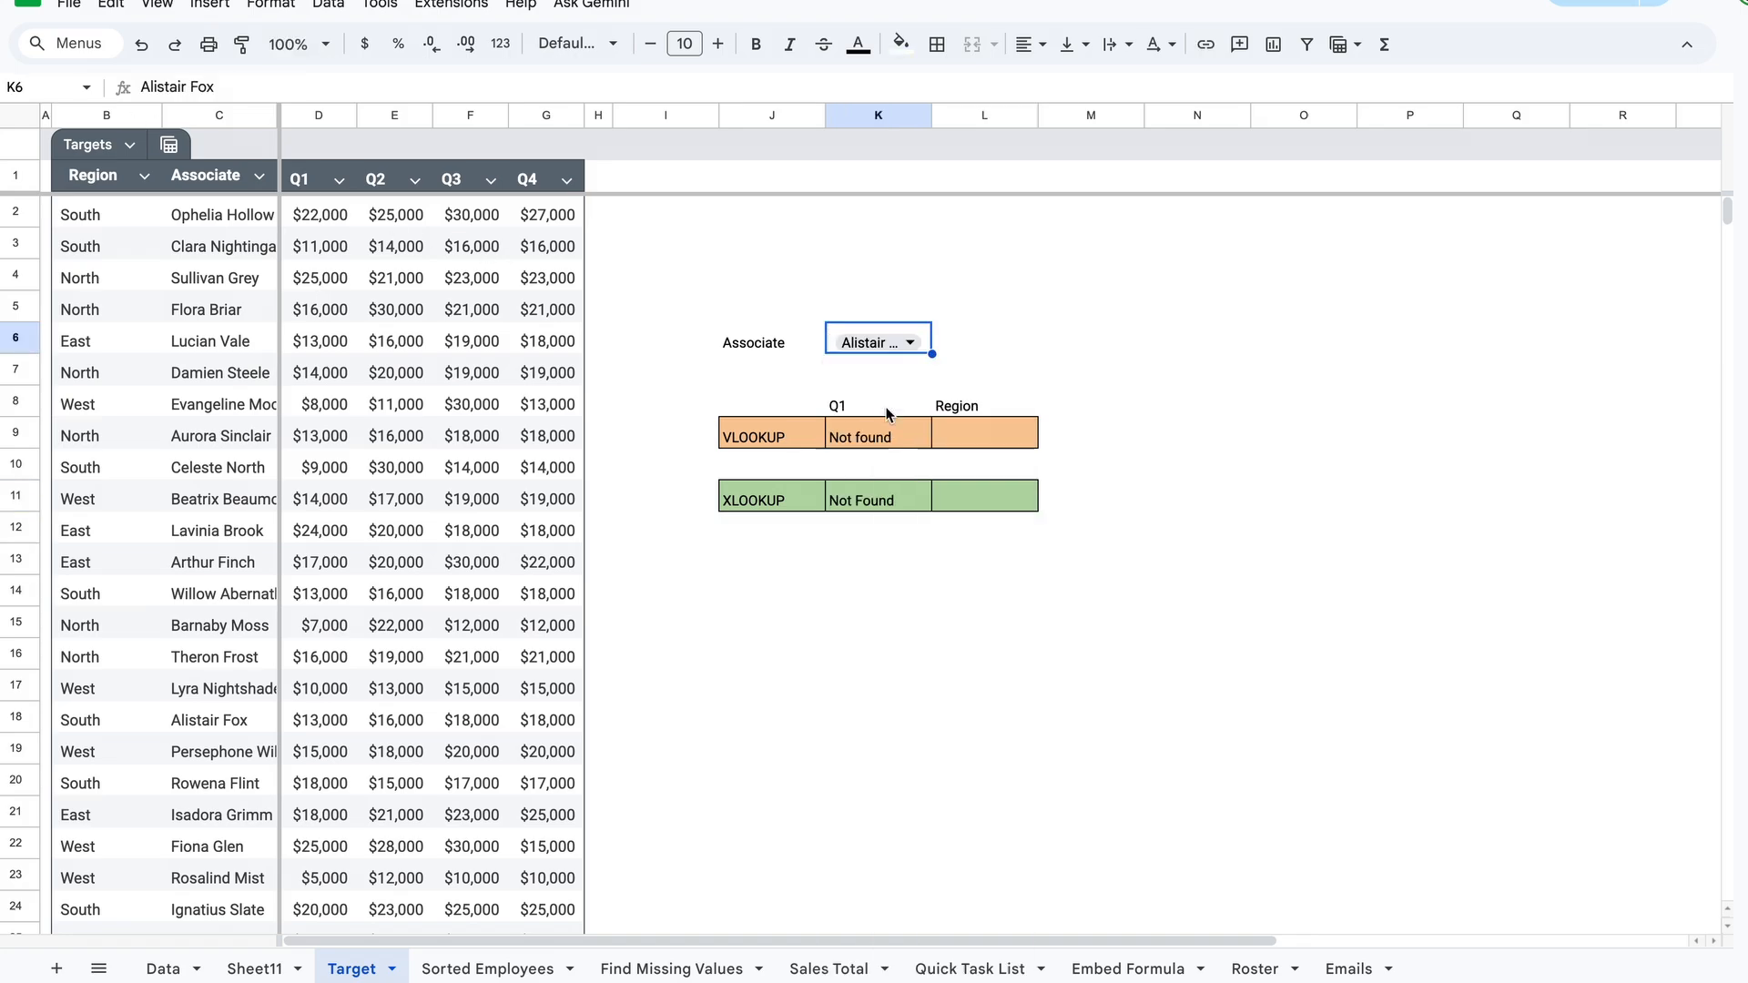
{"action": "left_click", "coordinate": [979, 499]}
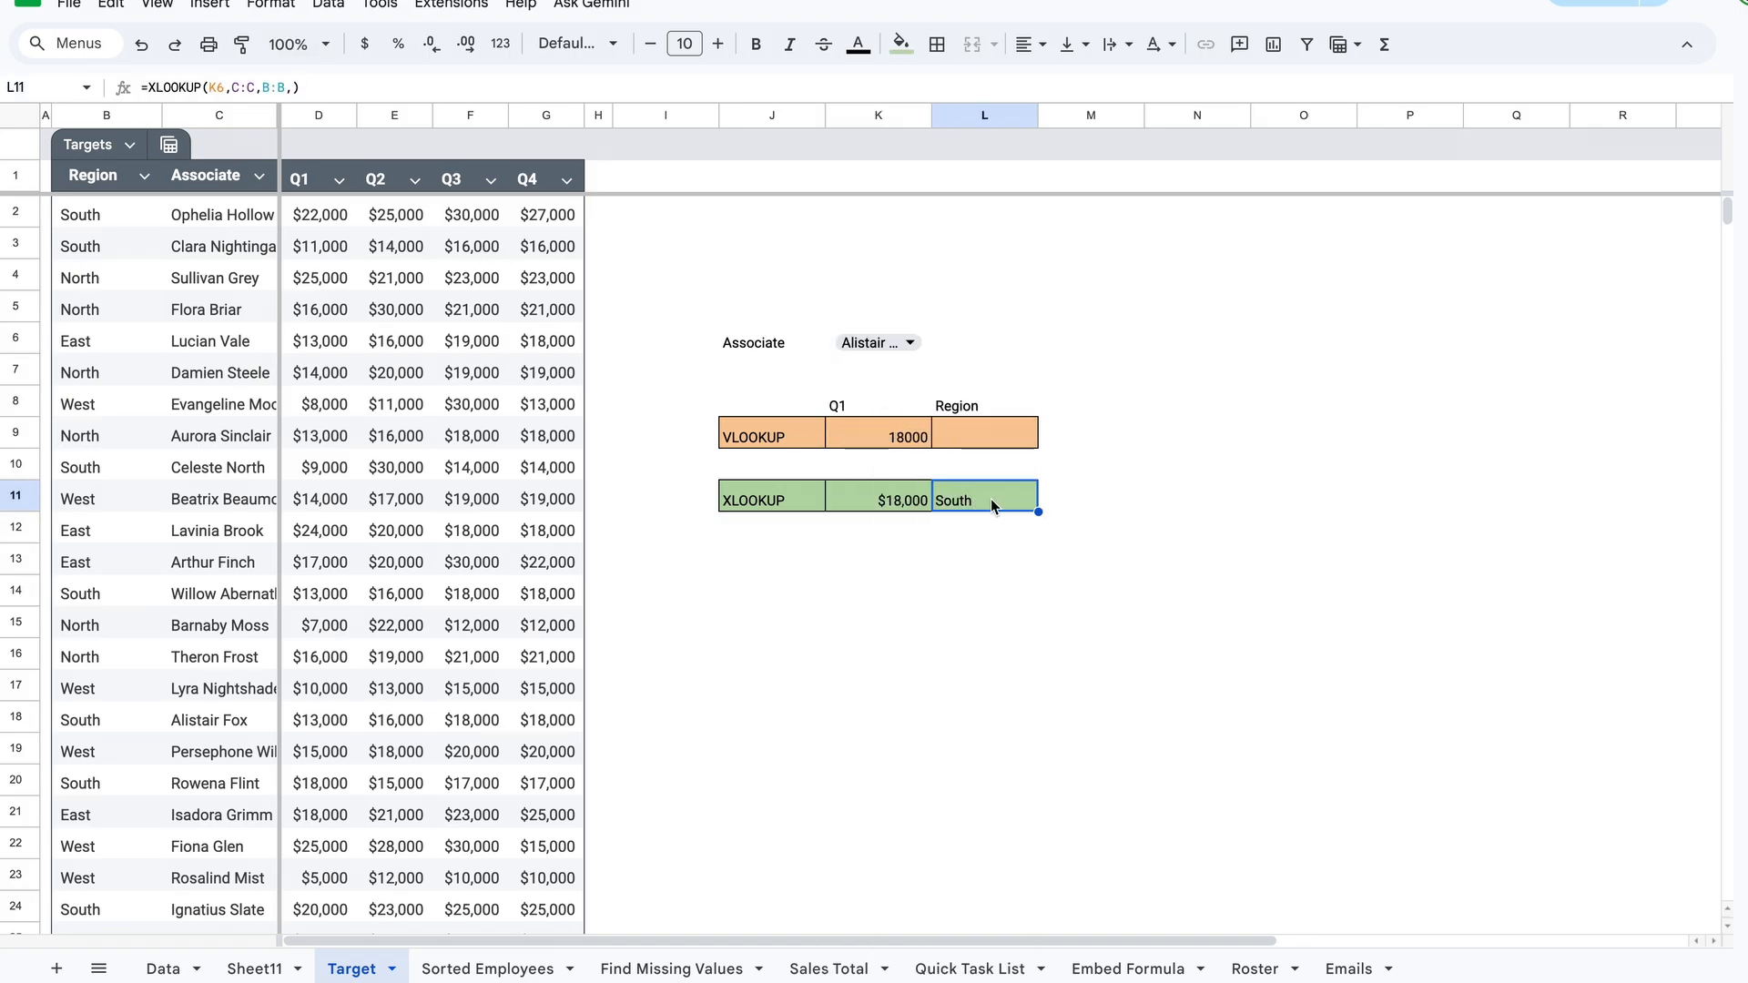
{"action": "left_click", "coordinate": [210, 719]}
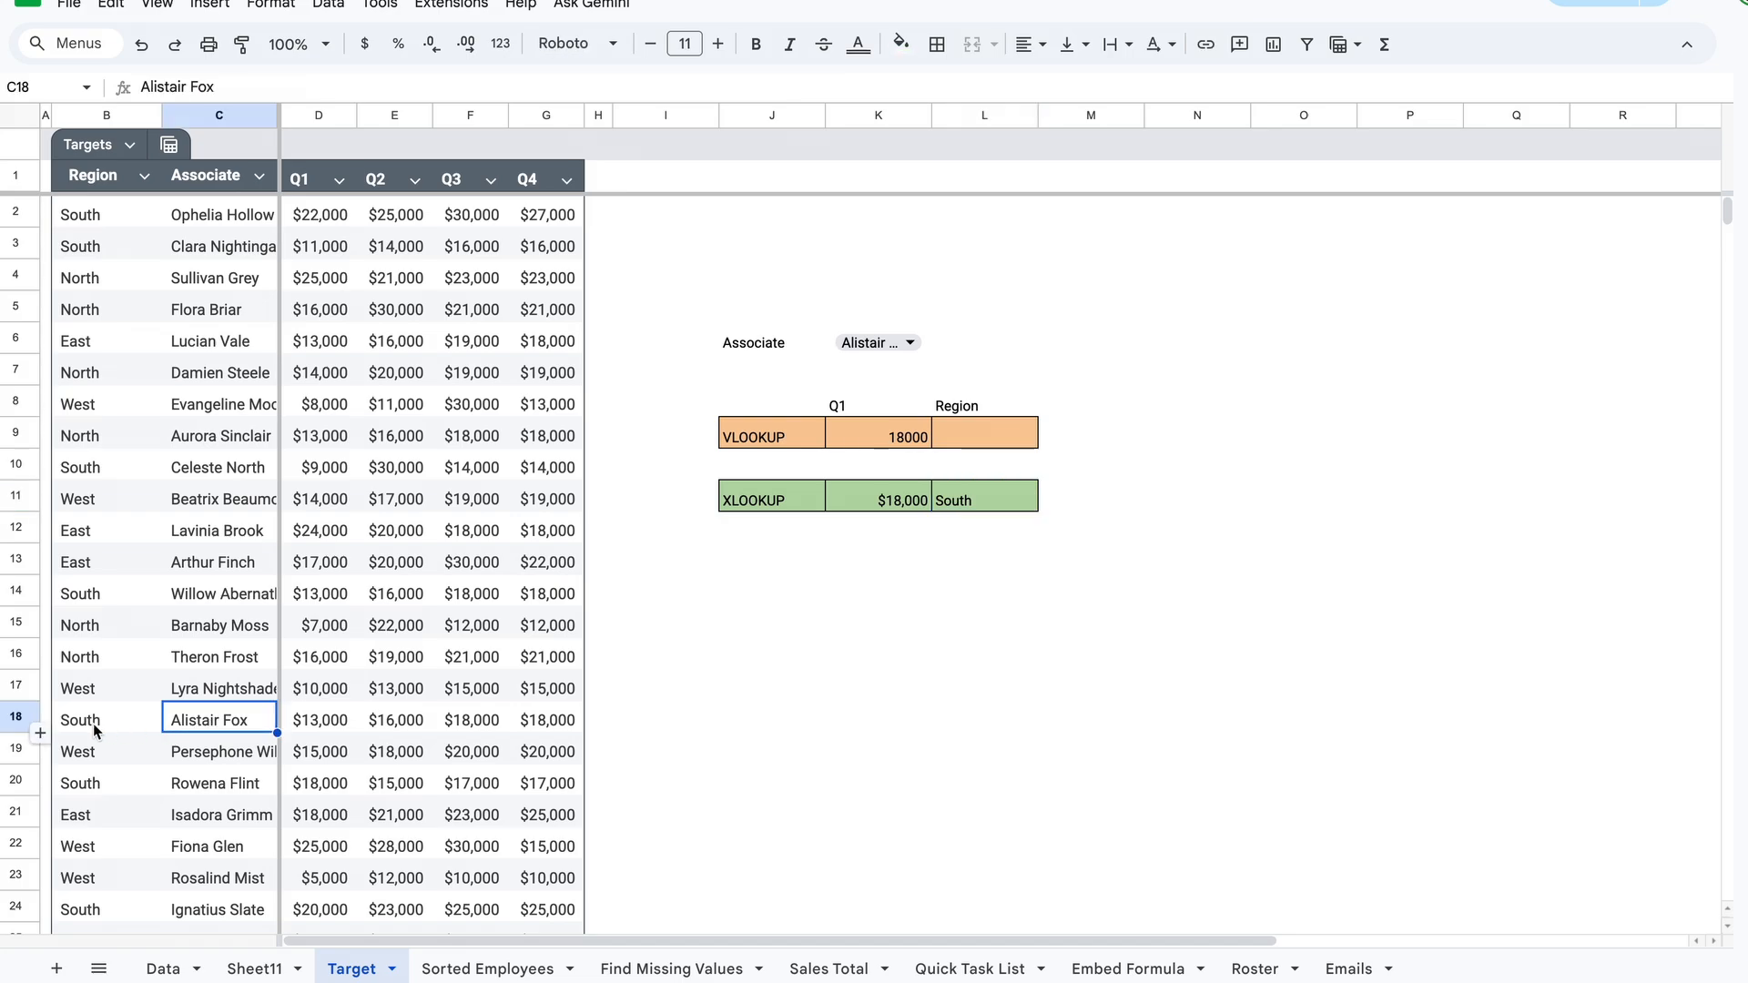
{"action": "left_click", "coordinate": [95, 729]}
- Change the Associate dropdown in K6 to the associate in row 7 and compare the L11 region with B7
{"action": "left_click", "coordinate": [876, 343]}
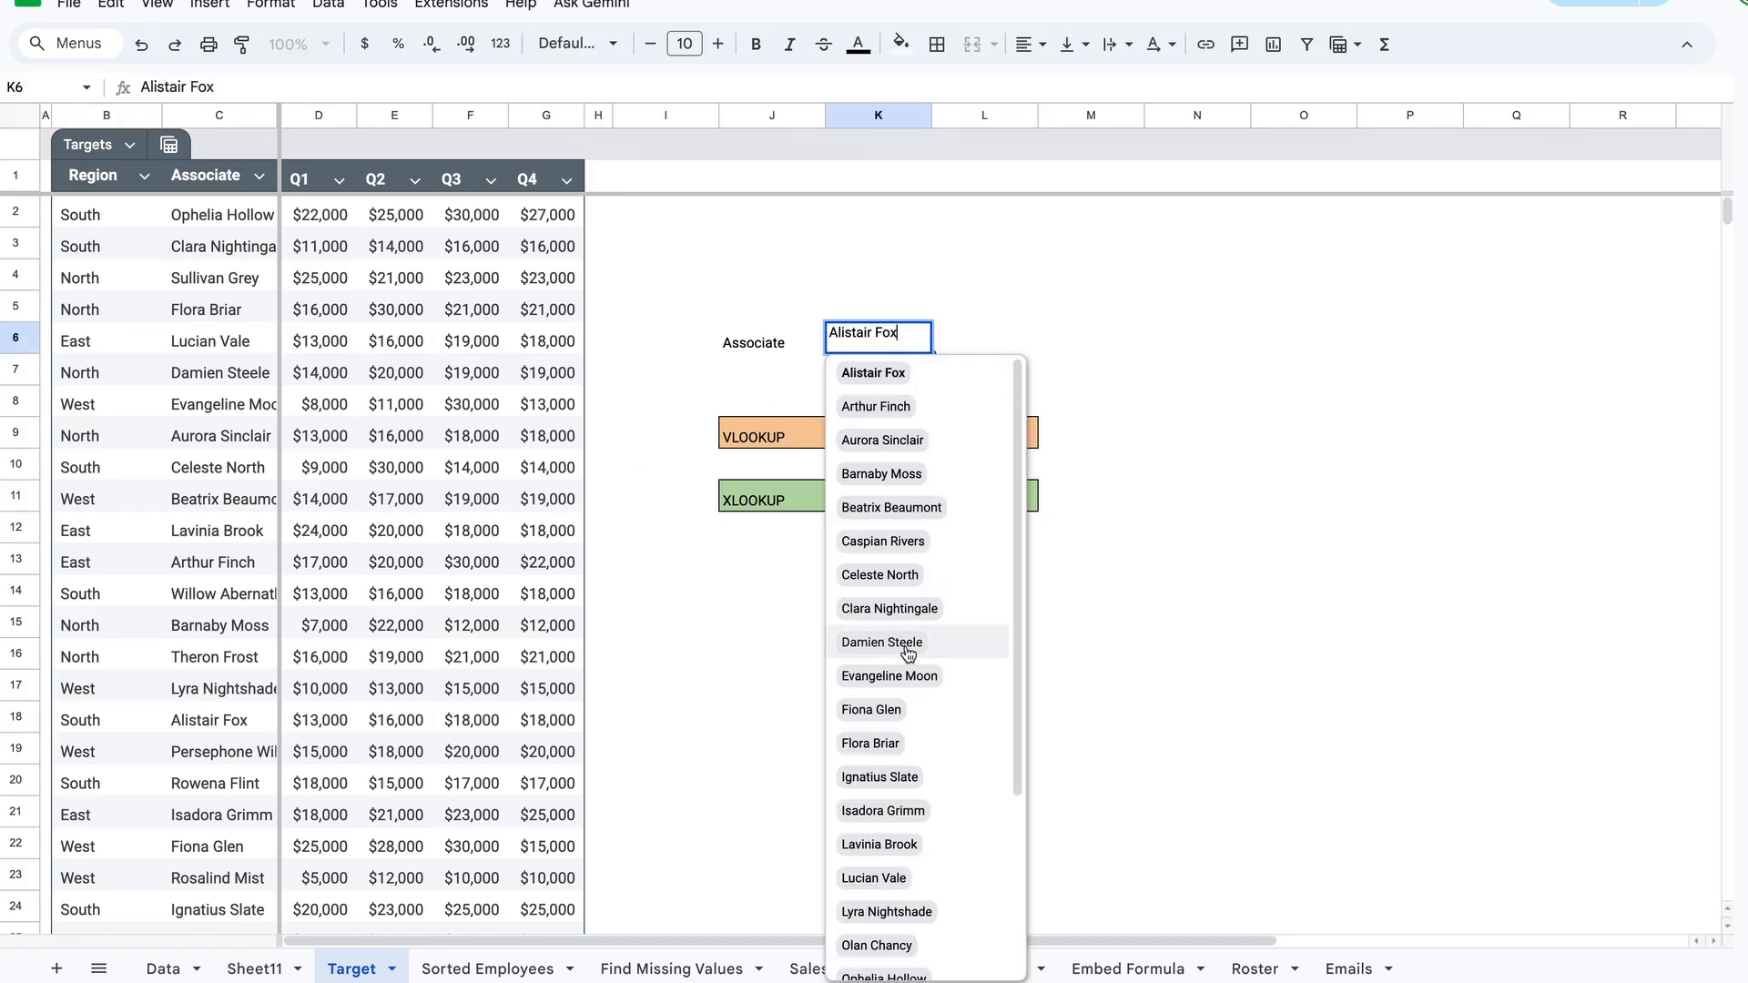
{"action": "left_click", "coordinate": [907, 645]}
{"action": "left_click", "coordinate": [985, 495]}
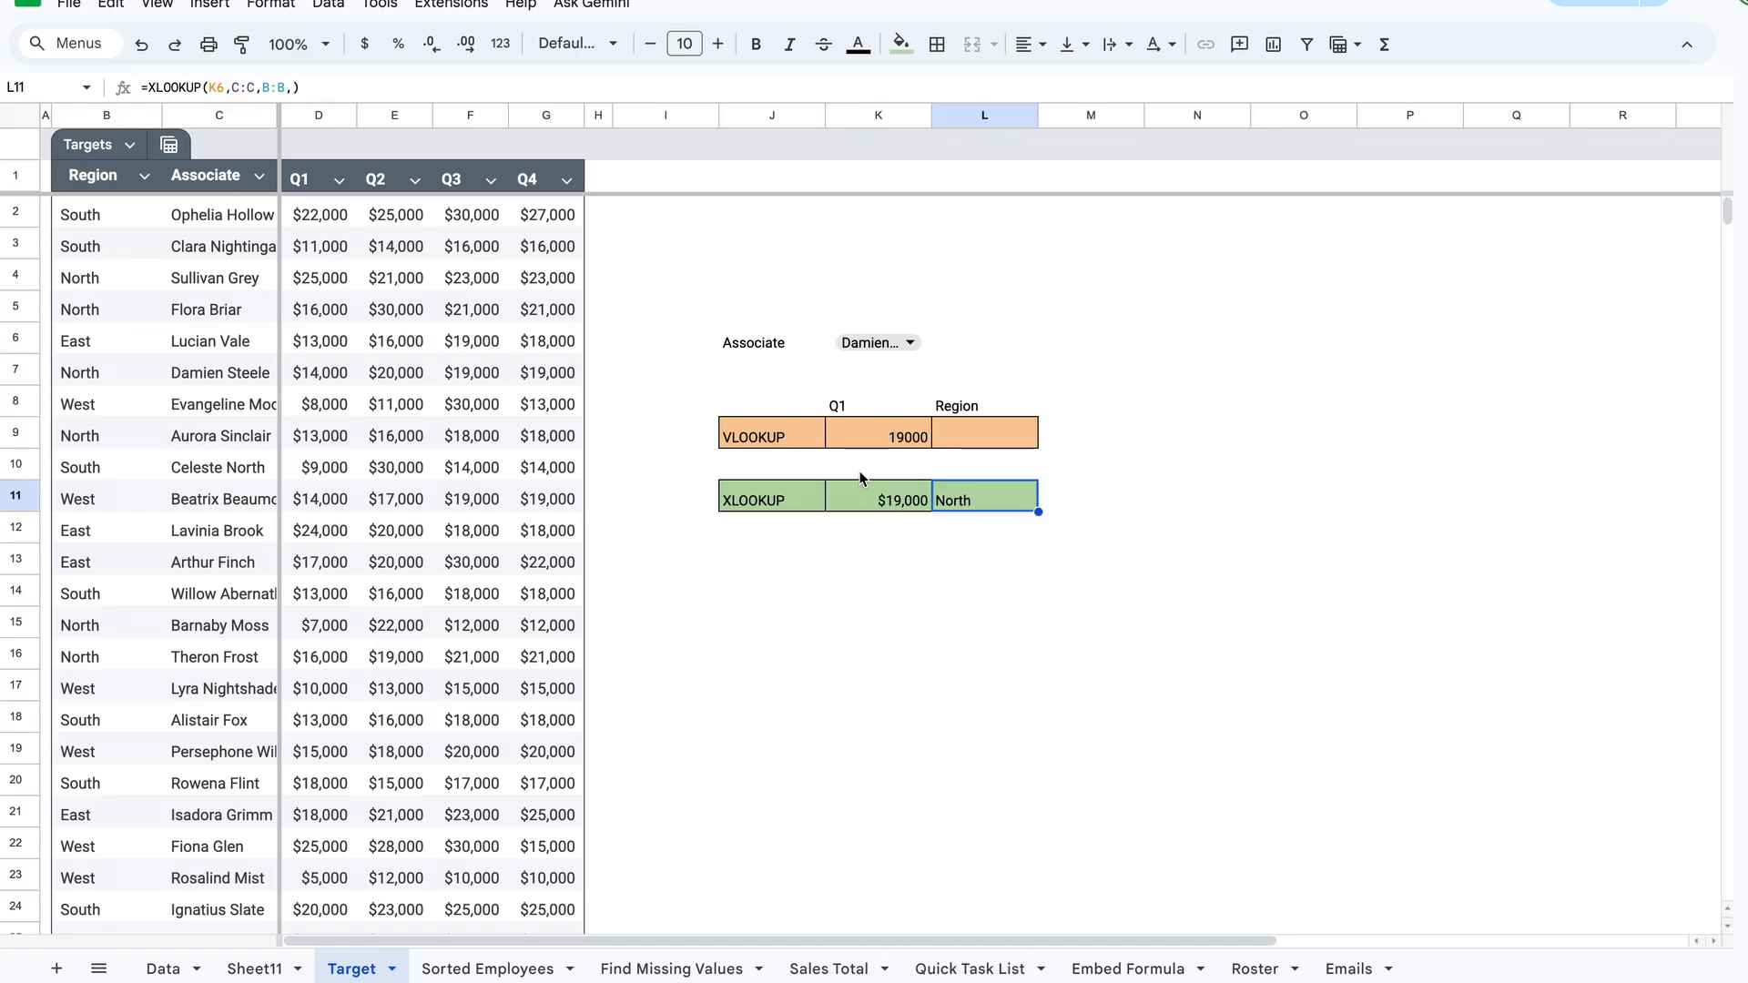
{"action": "left_click", "coordinate": [116, 369]}
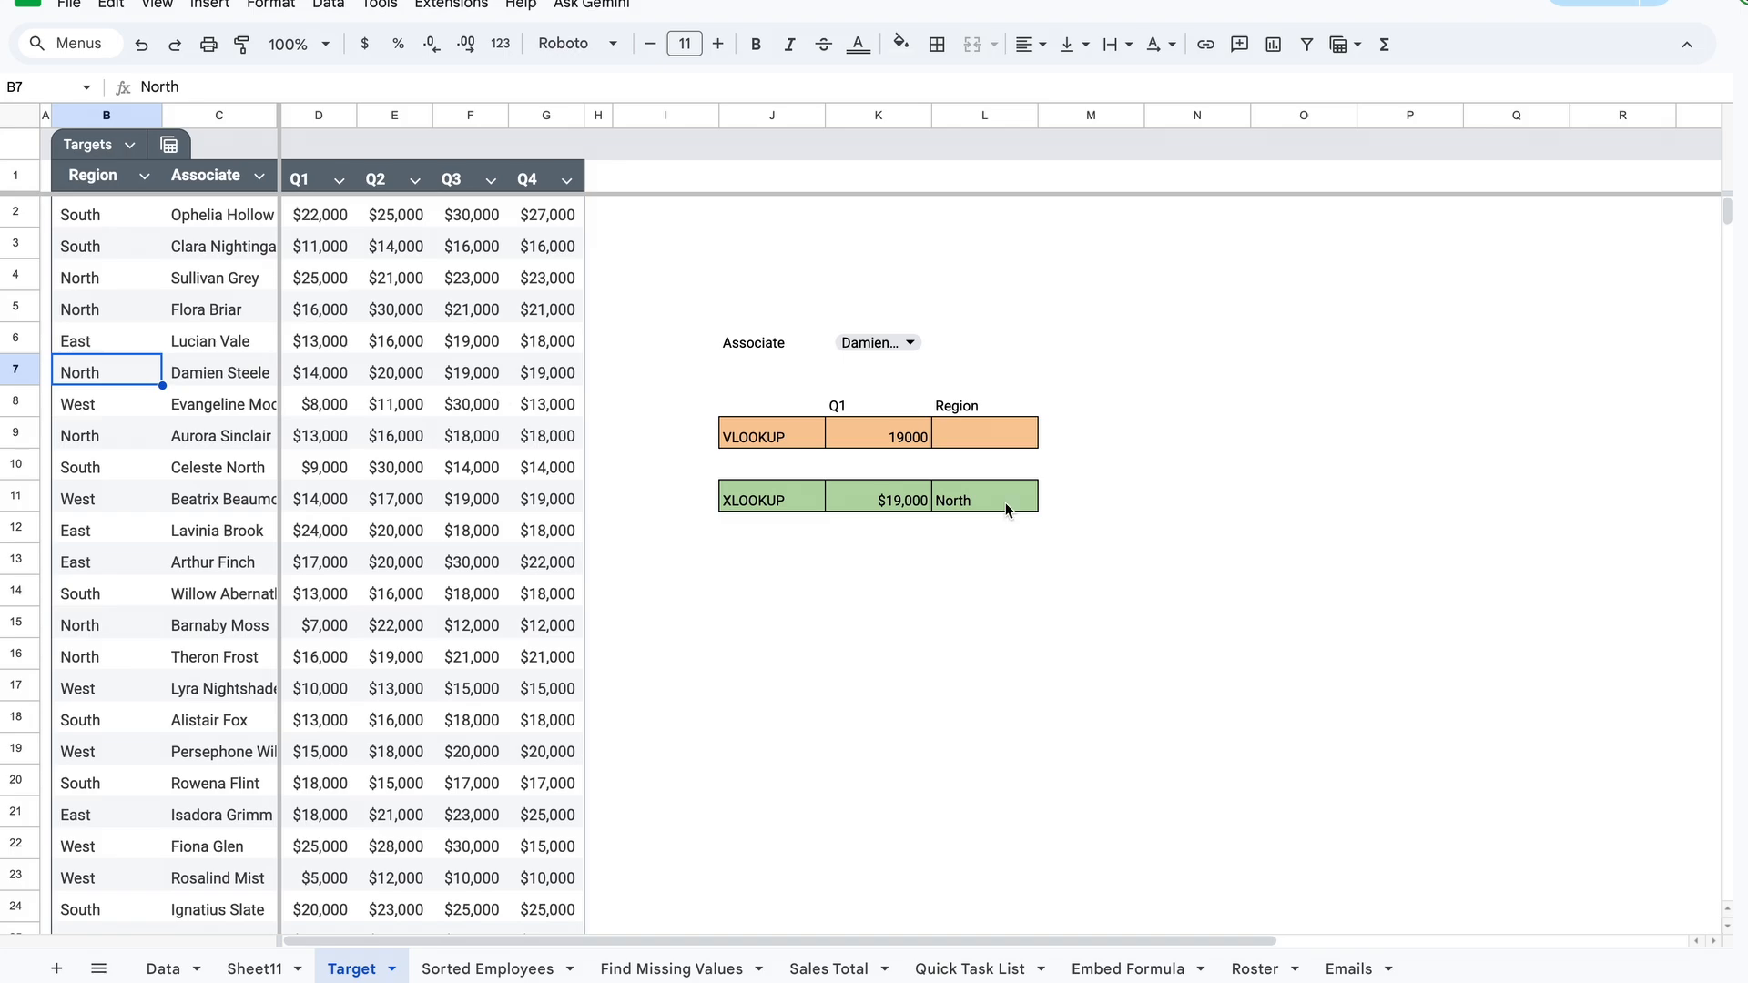